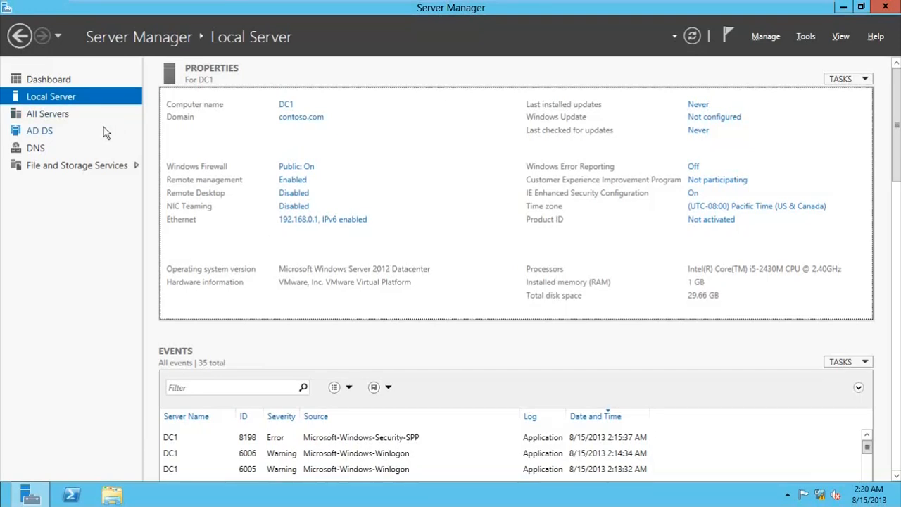
Step: Start a role-based Add Roles and Features install on DC1.contoso.com and reach the server roles page
{"action": "left_click", "coordinate": [52, 79]}
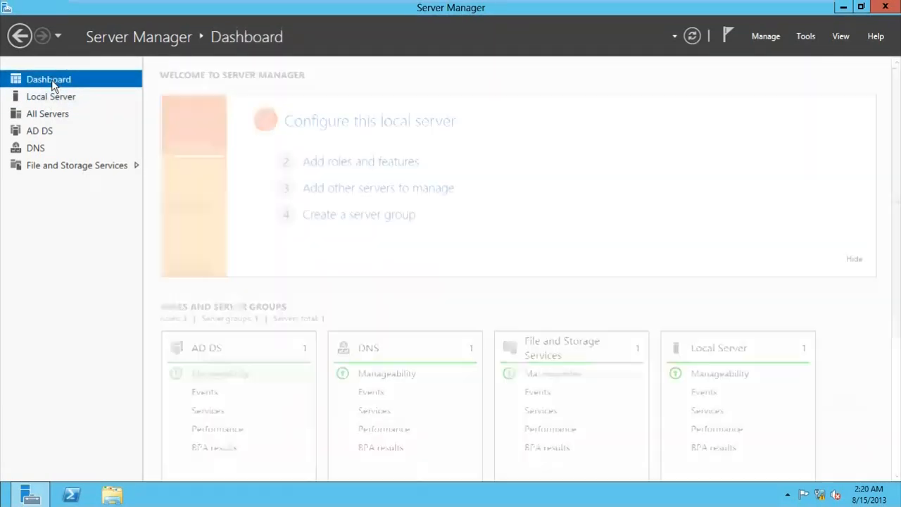
{"action": "left_click", "coordinate": [360, 163]}
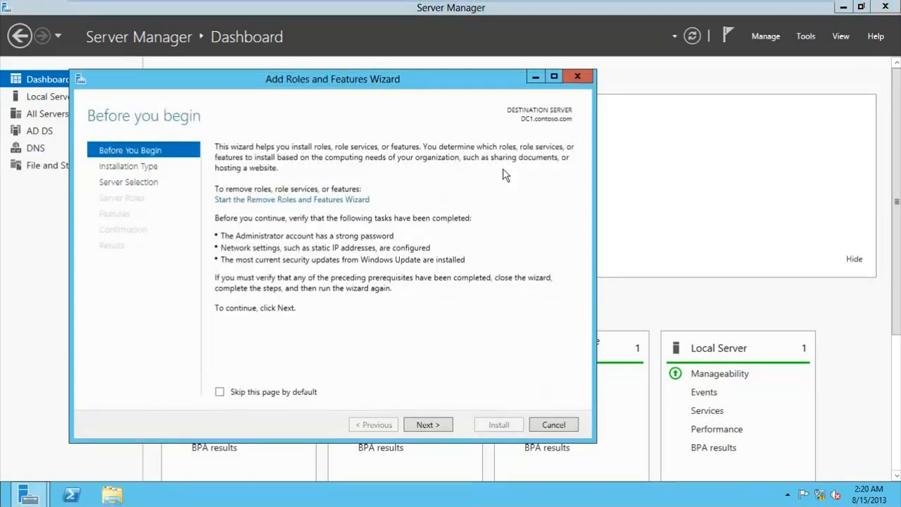
{"action": "left_click", "coordinate": [436, 429]}
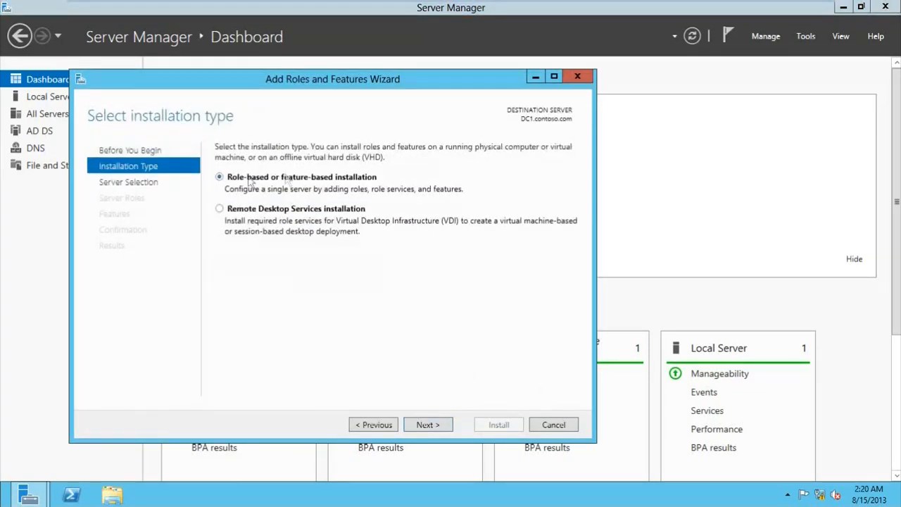
{"action": "left_click", "coordinate": [438, 425]}
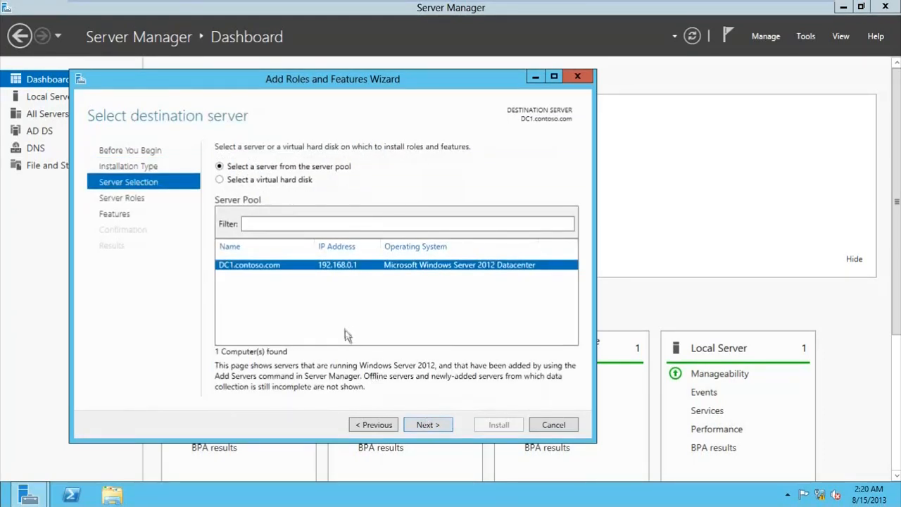
{"action": "left_click", "coordinate": [447, 431]}
{"action": "left_click_drag", "start_coordinate": [423, 241], "coordinate": [427, 315]}
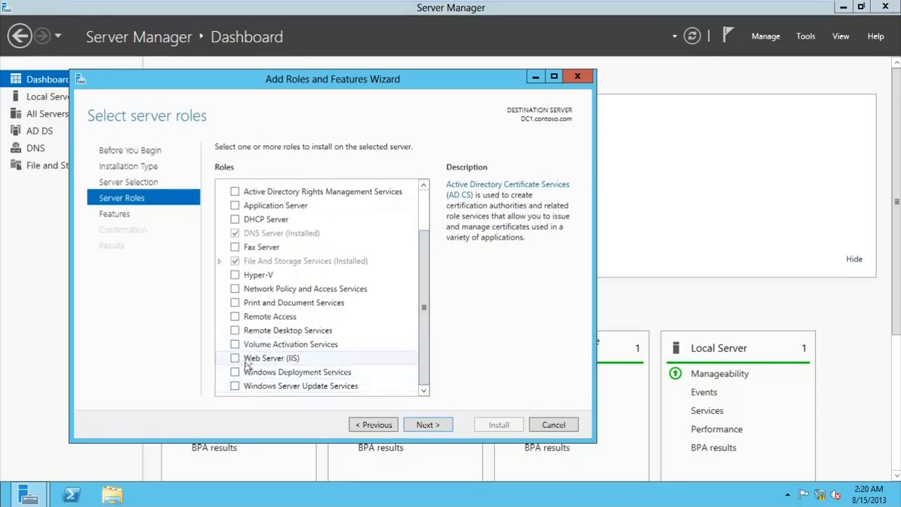
Step: Select DFS Namespaces with its required features and DFS Replication, then advance to the confirmation page
{"action": "left_click", "coordinate": [220, 263]}
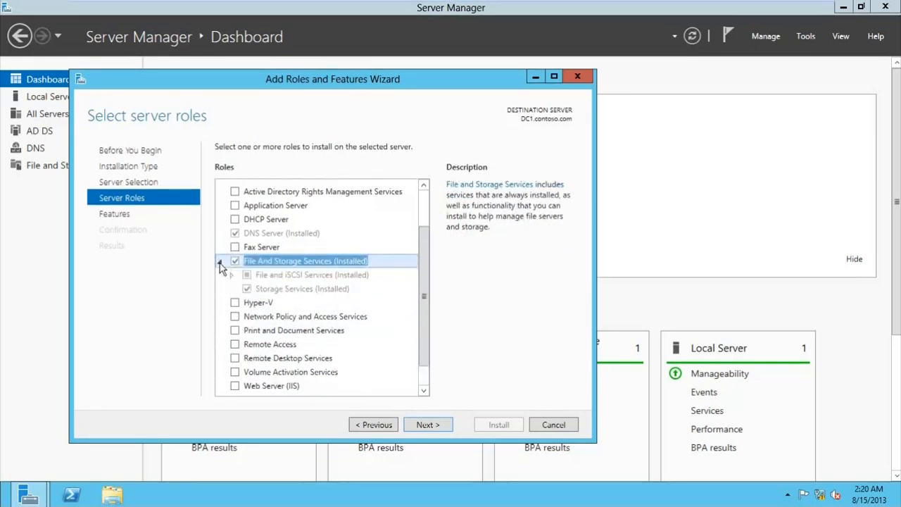
{"action": "left_click", "coordinate": [231, 274]}
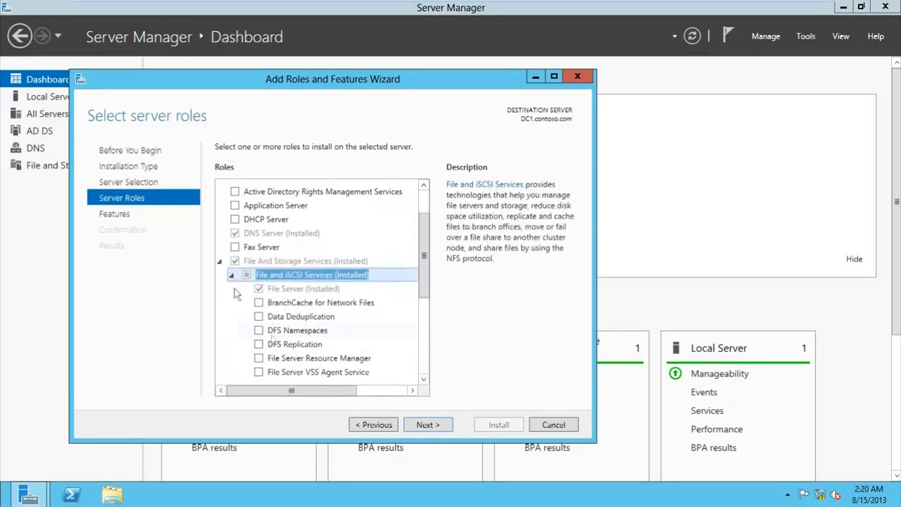
{"action": "scroll", "coordinate": [303, 316], "scroll_direction": "down", "scroll_amount": 1}
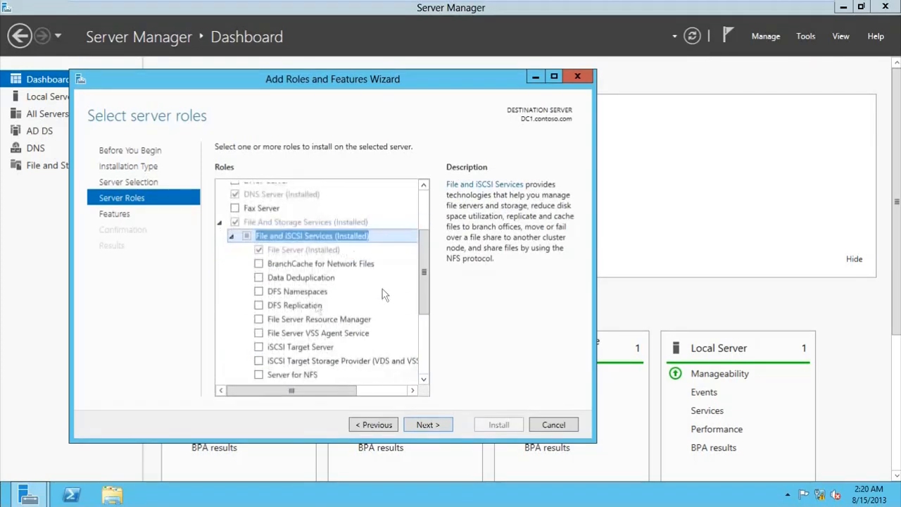
{"action": "left_click", "coordinate": [258, 290]}
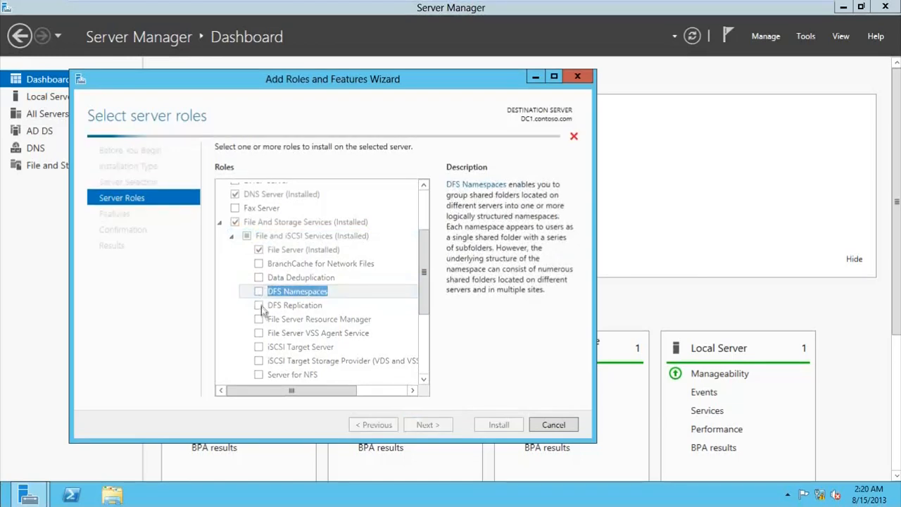
{"action": "left_click", "coordinate": [366, 364]}
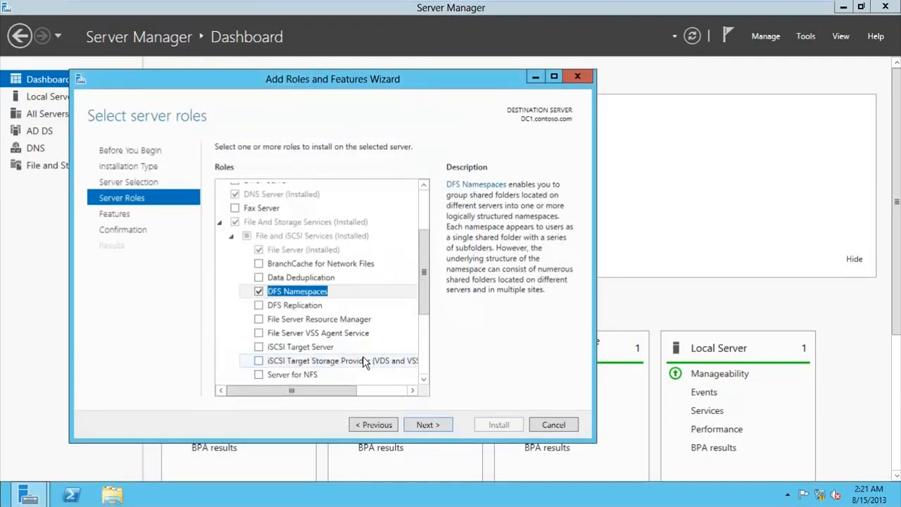
{"action": "left_click", "coordinate": [259, 305]}
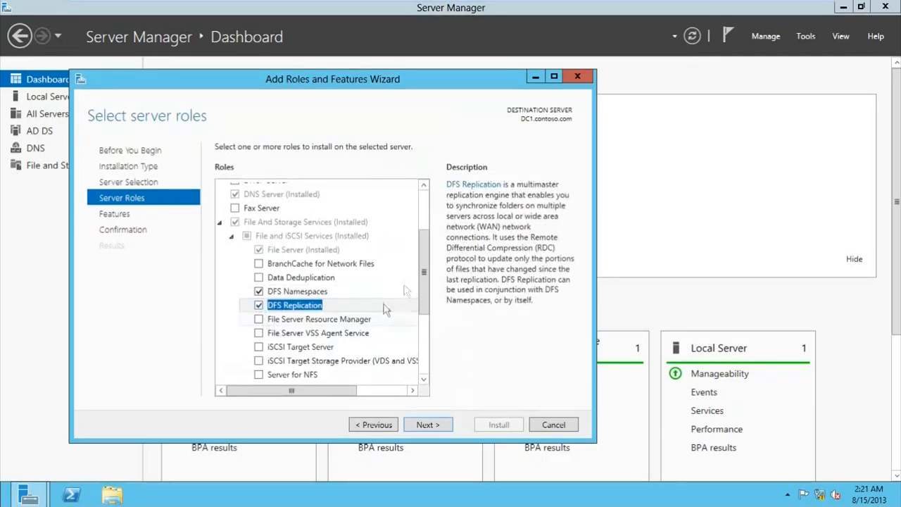
{"action": "scroll", "coordinate": [422, 254], "scroll_direction": "down", "scroll_amount": 1}
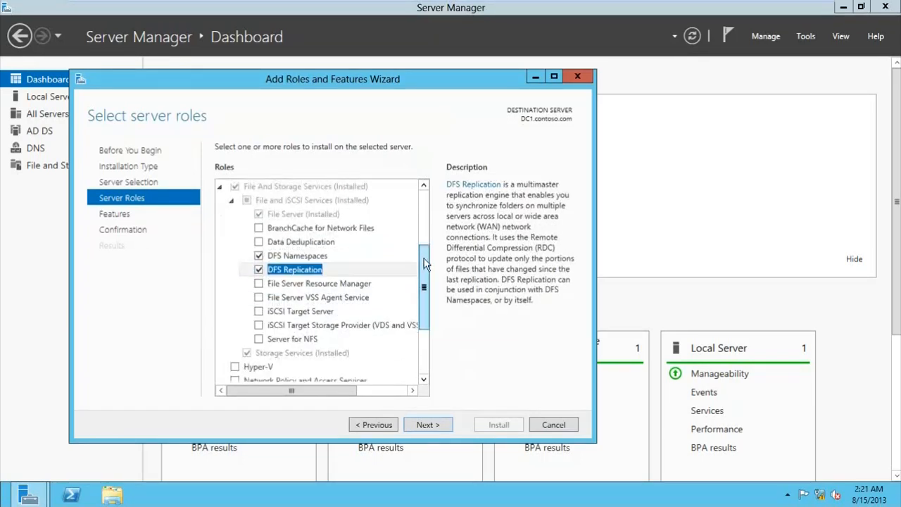
{"action": "left_click", "coordinate": [451, 424]}
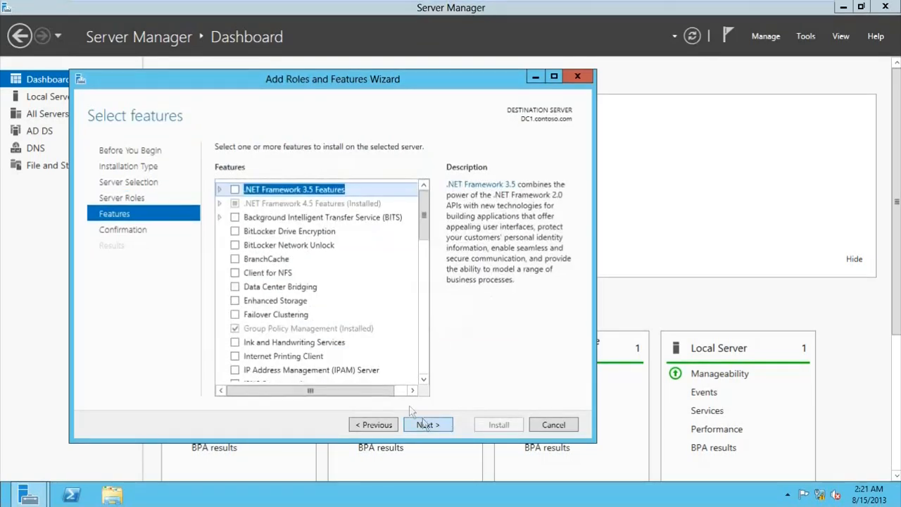
{"action": "left_click", "coordinate": [430, 425]}
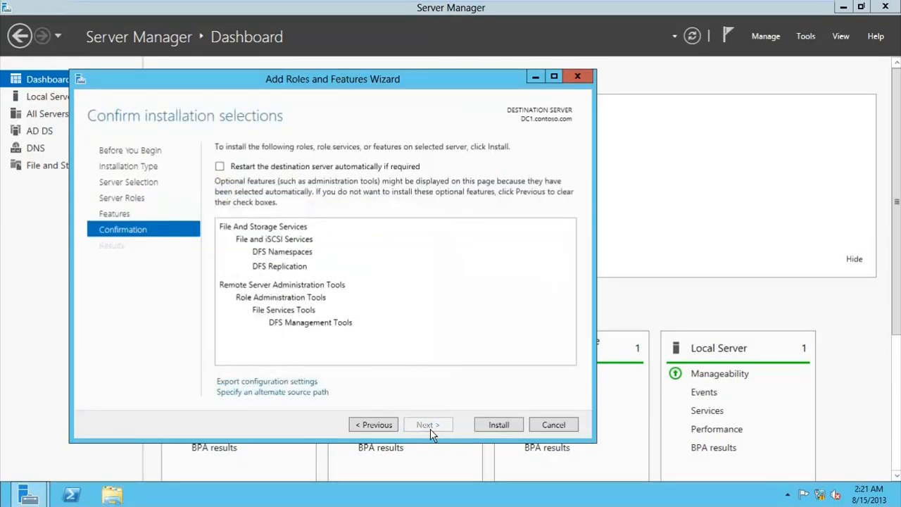
Step: Install DFS Namespaces and DFS Replication on DC1 and close the wizard once it succeeds
{"action": "left_click", "coordinate": [491, 425]}
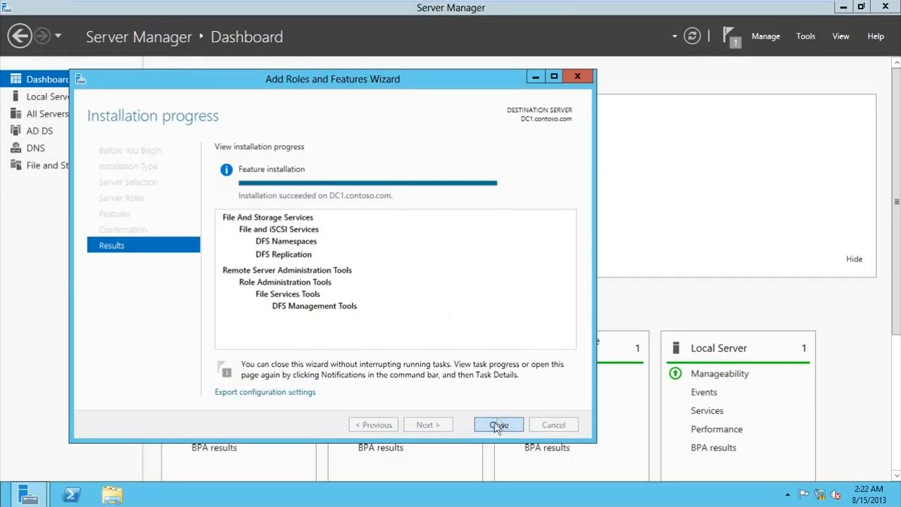
{"action": "left_click", "coordinate": [498, 424]}
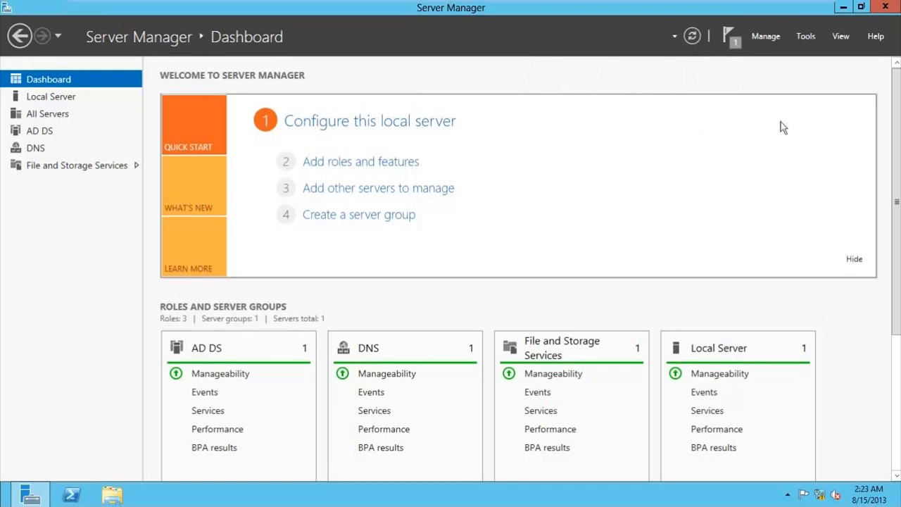
Step: Launch DFS Management from the Tools menu and reposition and widen its window
{"action": "left_click", "coordinate": [804, 38]}
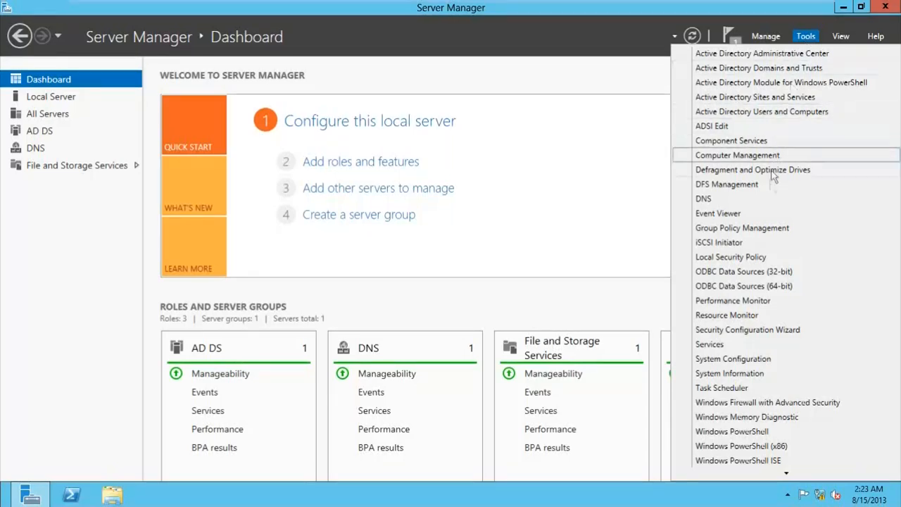
{"action": "left_click", "coordinate": [725, 185]}
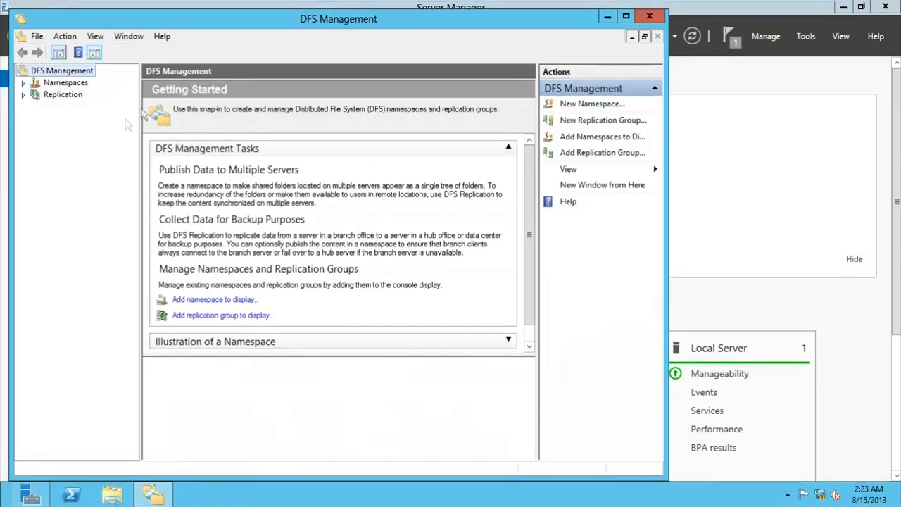
{"action": "left_click_drag", "start_coordinate": [262, 27], "coordinate": [291, 26]}
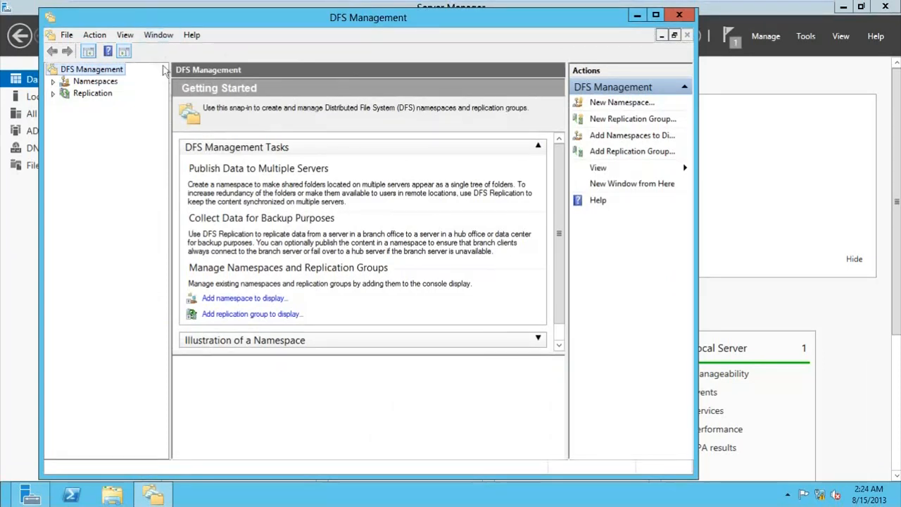
{"action": "left_click_drag", "start_coordinate": [698, 135], "coordinate": [781, 137]}
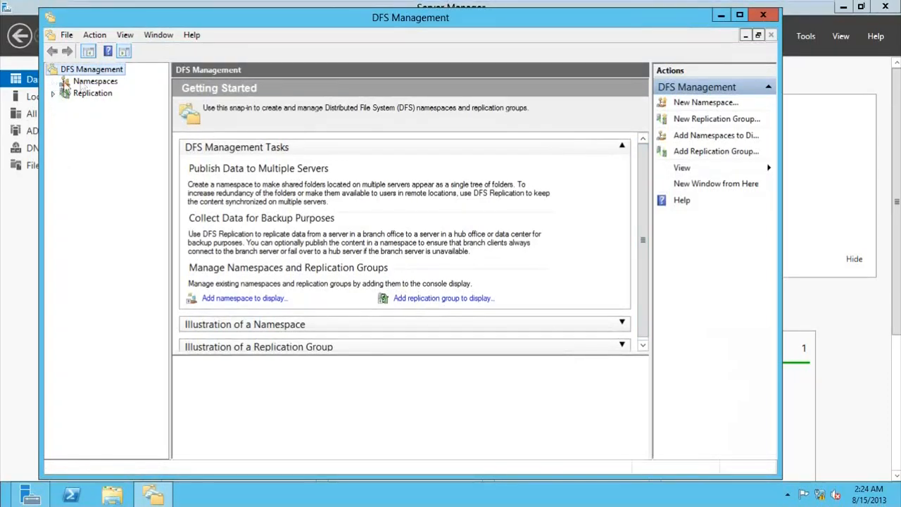
Step: Look over the Namespaces and Replication nodes, then begin a New Namespace from Namespaces
{"action": "left_click", "coordinate": [83, 82]}
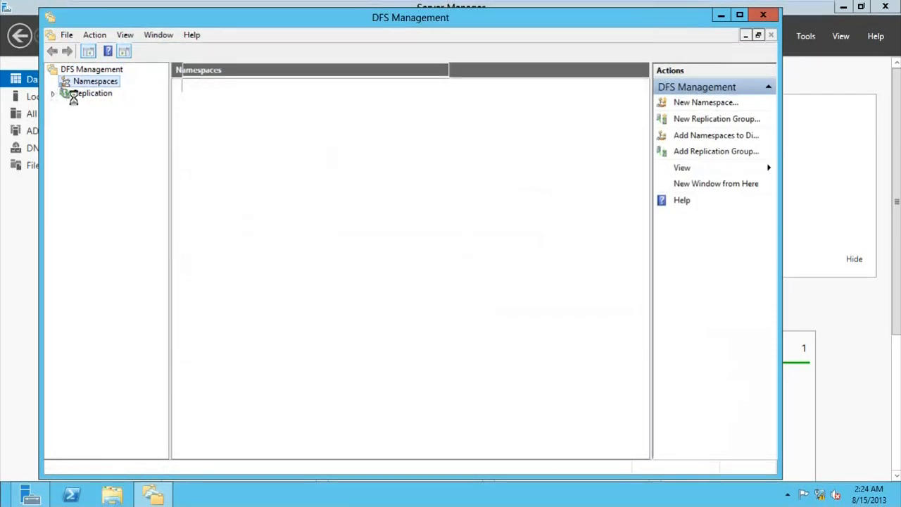
{"action": "left_click", "coordinate": [86, 95]}
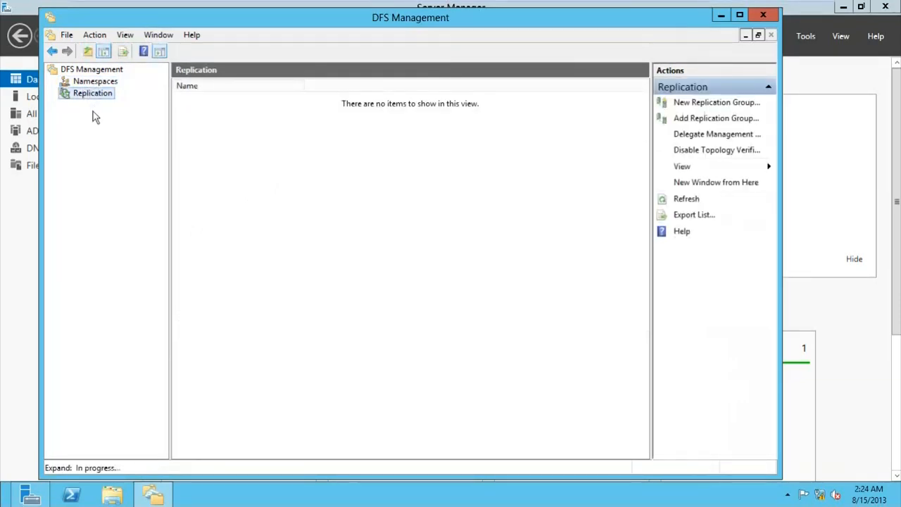
{"action": "left_click", "coordinate": [95, 85]}
{"action": "right_click", "coordinate": [97, 88]}
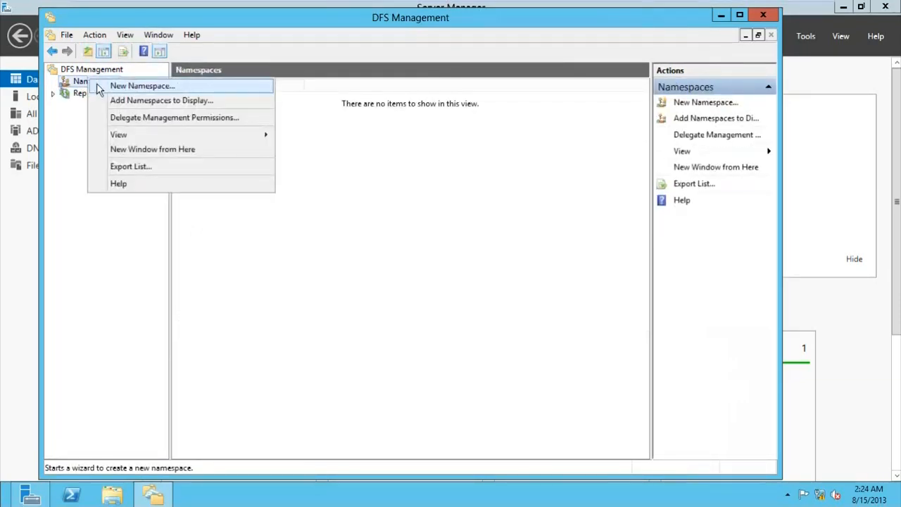
{"action": "left_click", "coordinate": [98, 86]}
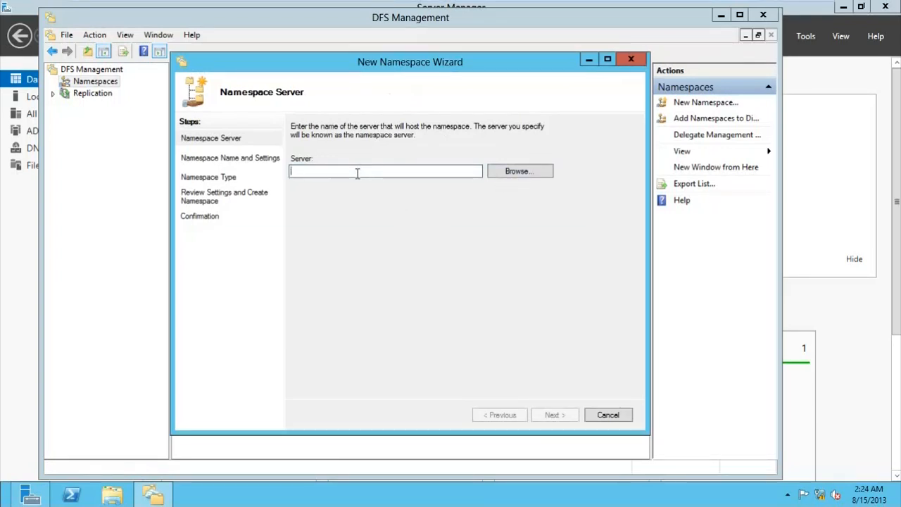
Step: Find DC1 through an advanced computer search and set it as the namespace server
{"action": "left_click", "coordinate": [528, 172]}
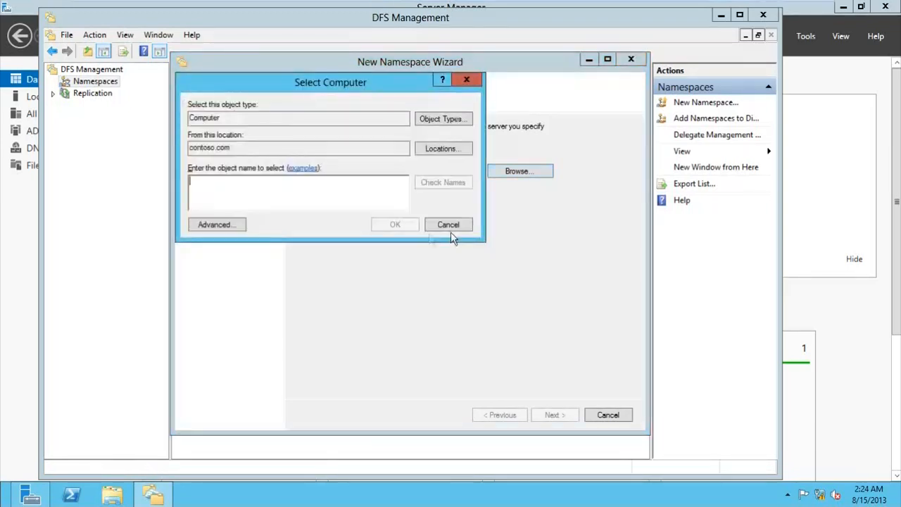
{"action": "left_click", "coordinate": [230, 225]}
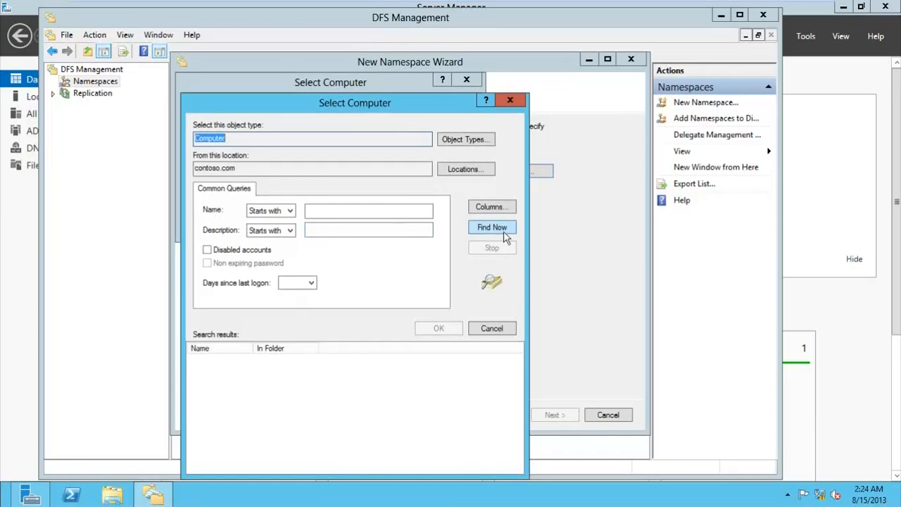
{"action": "left_click", "coordinate": [504, 230]}
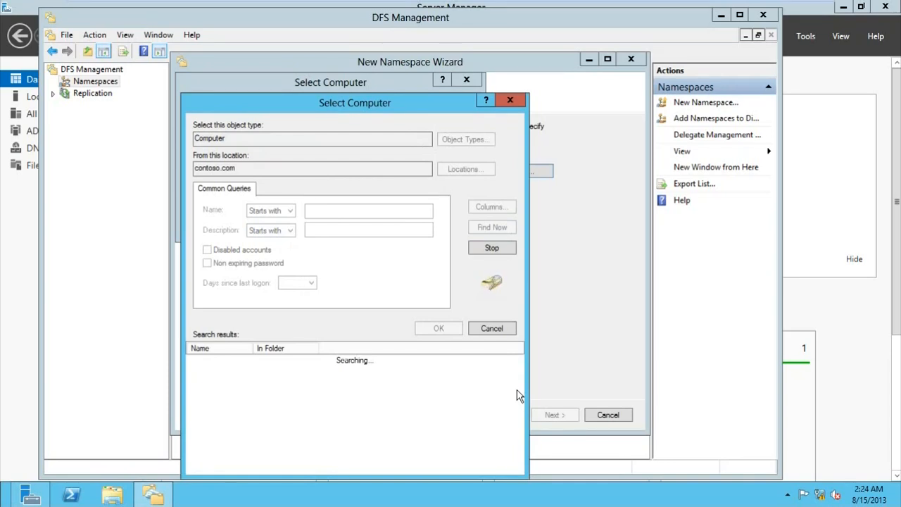
{"action": "left_click_drag", "start_coordinate": [388, 109], "coordinate": [392, 77]}
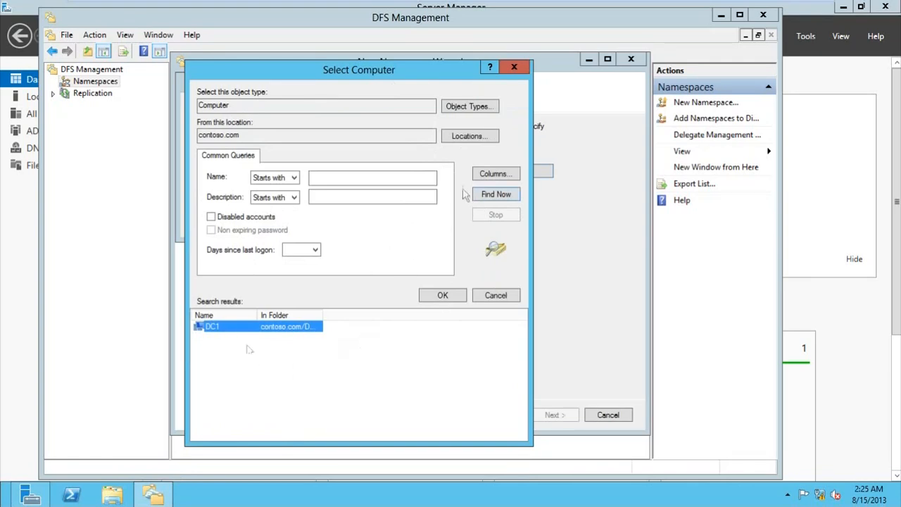
{"action": "double_click", "coordinate": [233, 327]}
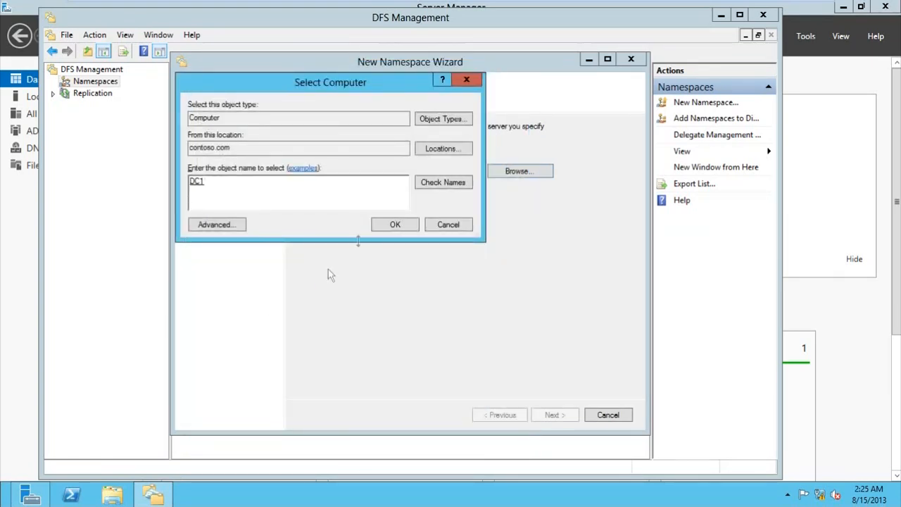
{"action": "left_click", "coordinate": [391, 224]}
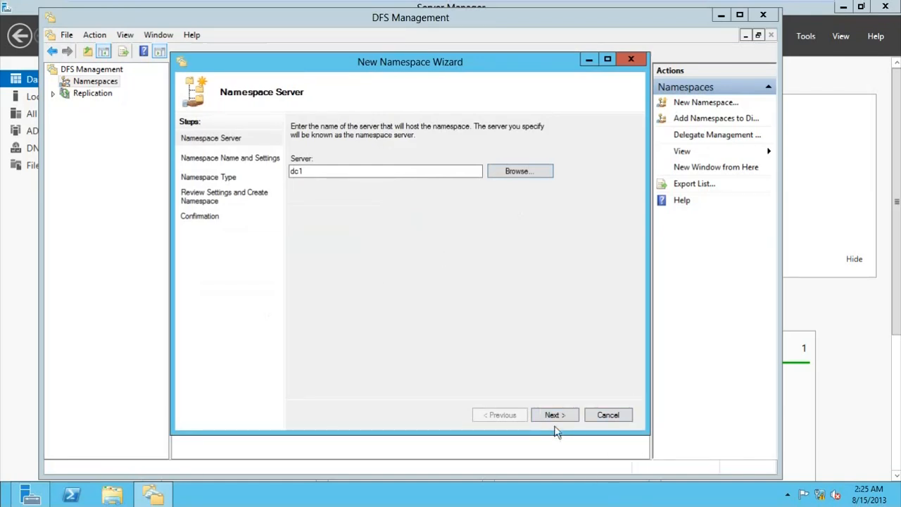
{"action": "left_click", "coordinate": [553, 416]}
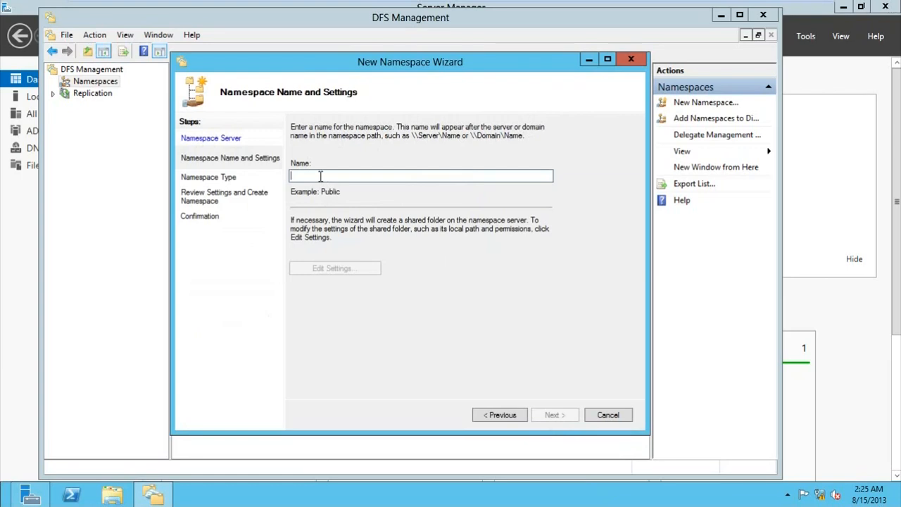
Step: Name the namespace CompanyFiles, giving administrators full access and other users read and write
{"action": "type", "text": "C"}
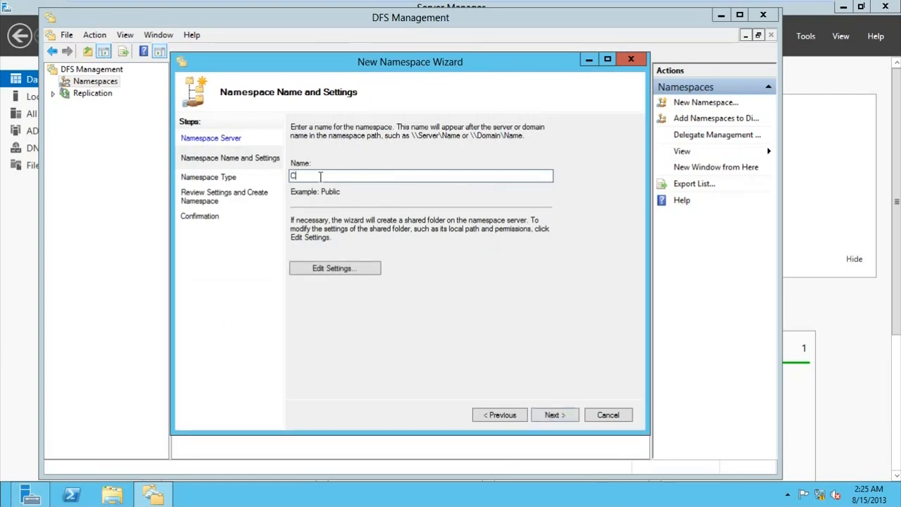
{"action": "type", "text": "ompanyFiles"}
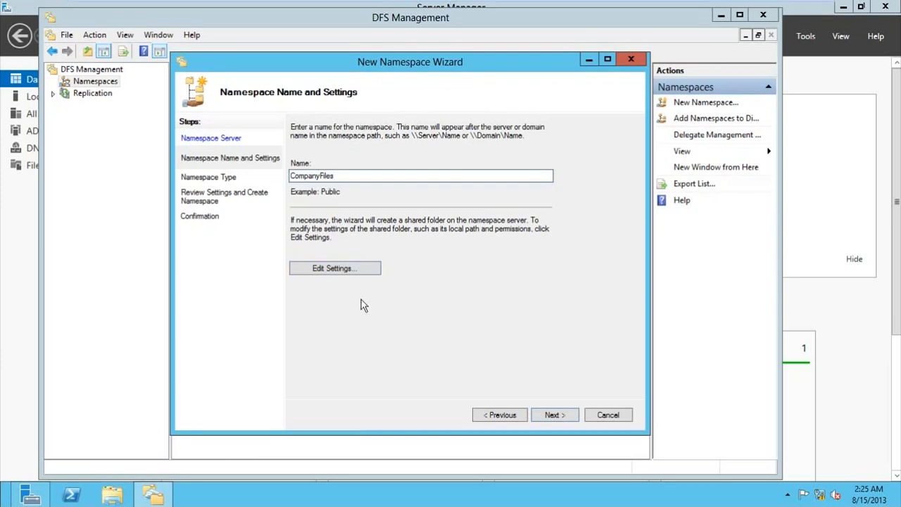
{"action": "left_click", "coordinate": [335, 271]}
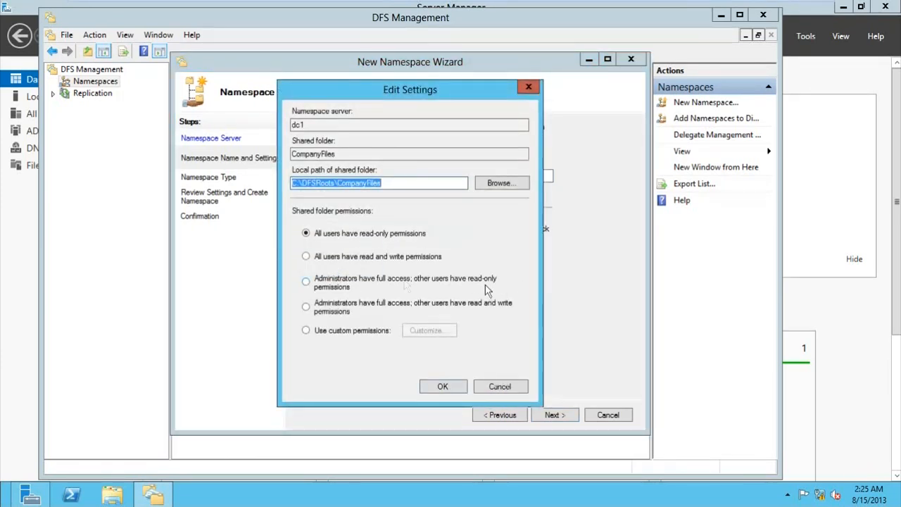
{"action": "left_click", "coordinate": [308, 308]}
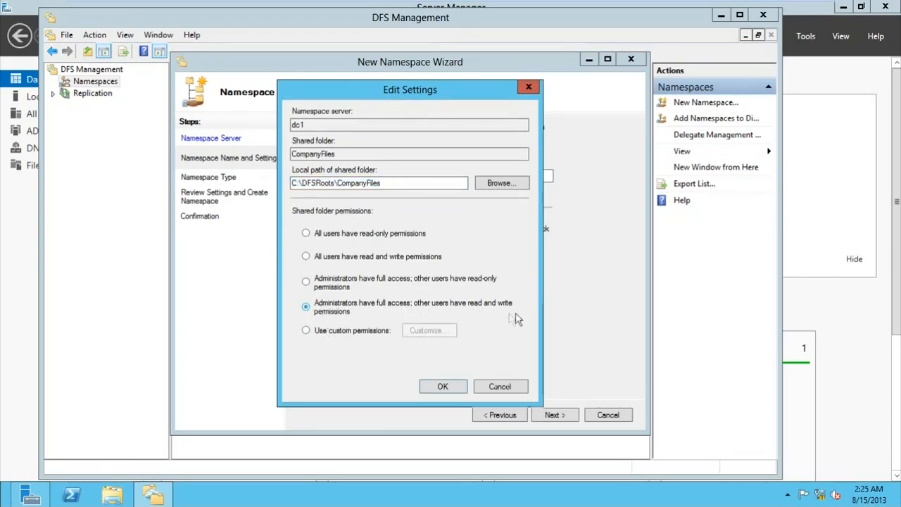
{"action": "left_click", "coordinate": [439, 386]}
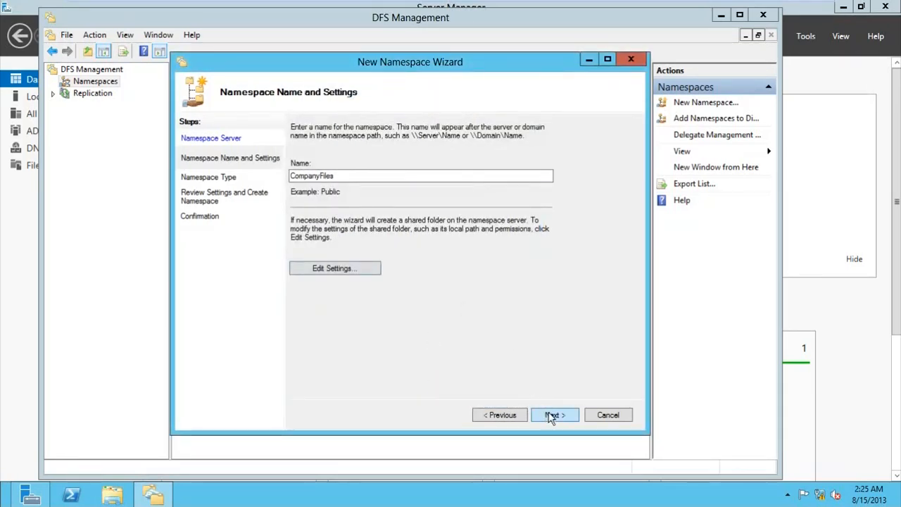
{"action": "left_click", "coordinate": [552, 415]}
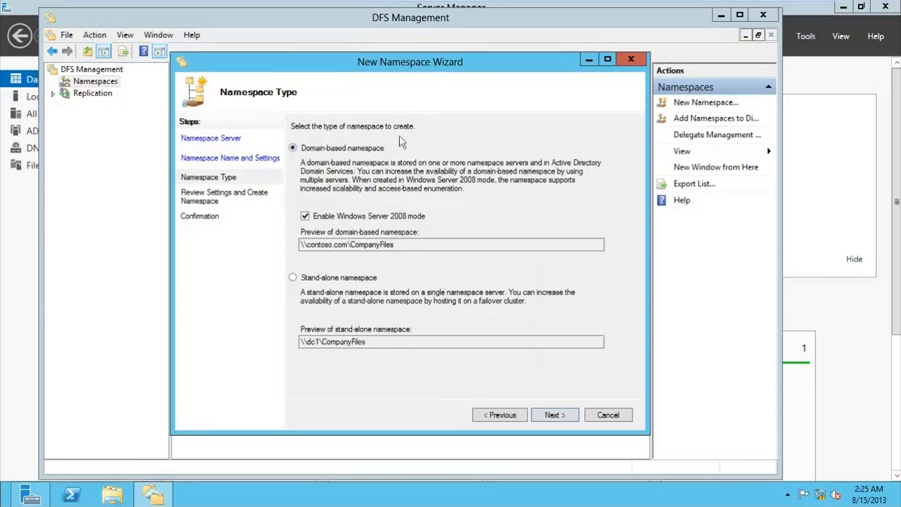
Step: Keep the domain-based Windows Server 2008 mode type and create \\contoso.com\CompanyFiles
{"action": "left_click_drag", "start_coordinate": [302, 244], "coordinate": [396, 244]}
{"action": "left_click", "coordinate": [308, 248]}
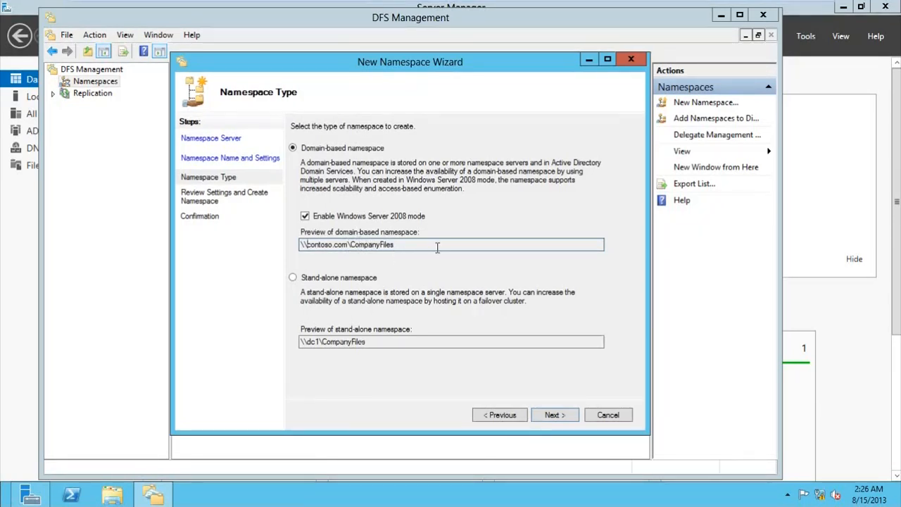
{"action": "left_click", "coordinate": [555, 415]}
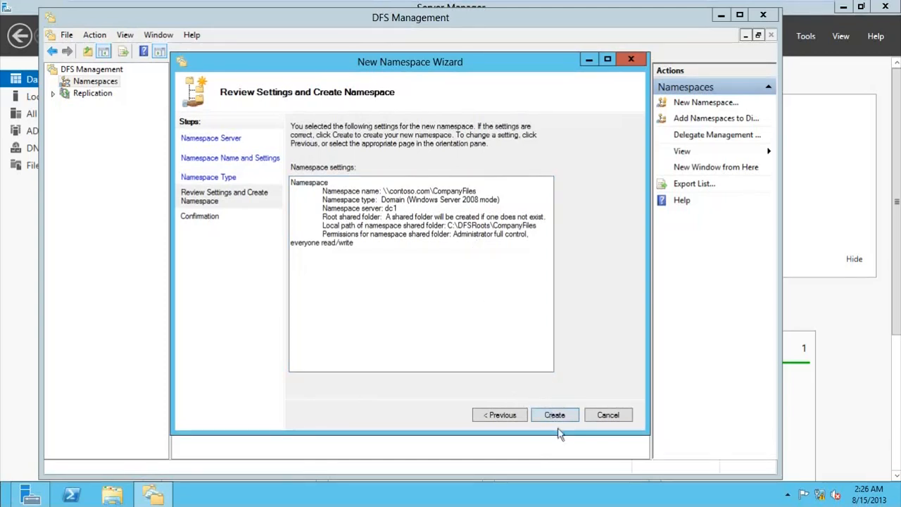
{"action": "left_click", "coordinate": [557, 414]}
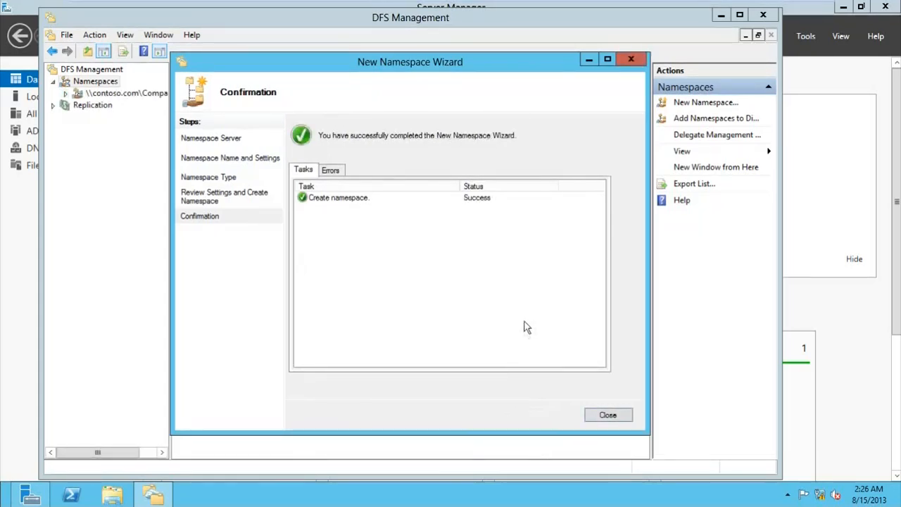
{"action": "left_click", "coordinate": [596, 419]}
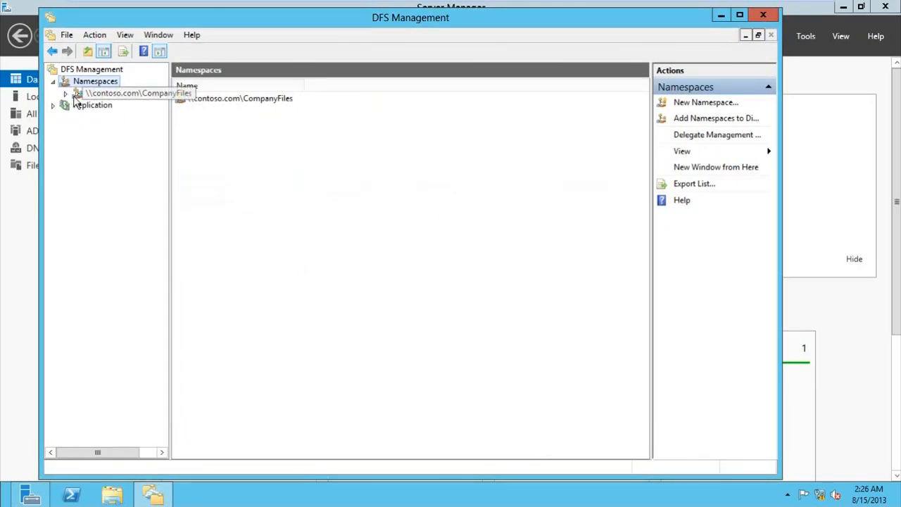
Step: Widen the tree pane and review the CompanyFiles namespace's servers, delegation, search and empty folder list
{"action": "left_click_drag", "start_coordinate": [169, 146], "coordinate": [194, 145]}
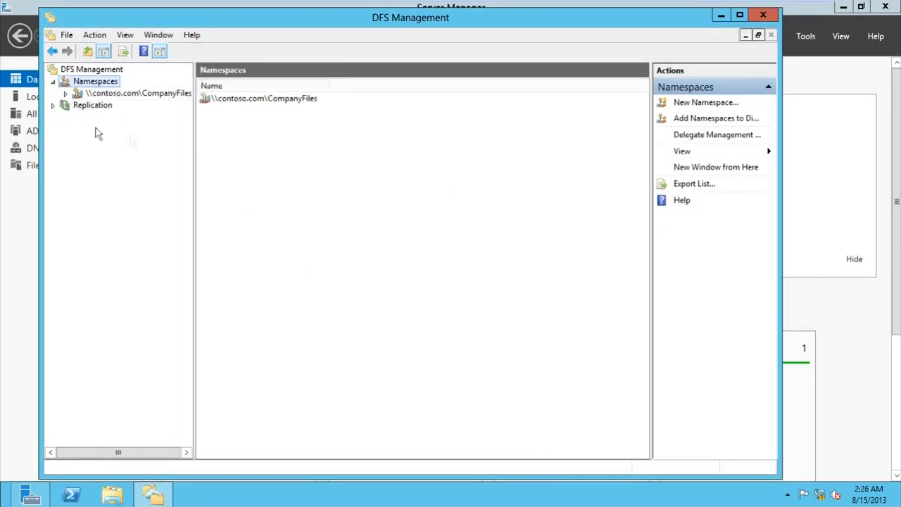
{"action": "left_click", "coordinate": [65, 92]}
{"action": "left_click", "coordinate": [95, 94]}
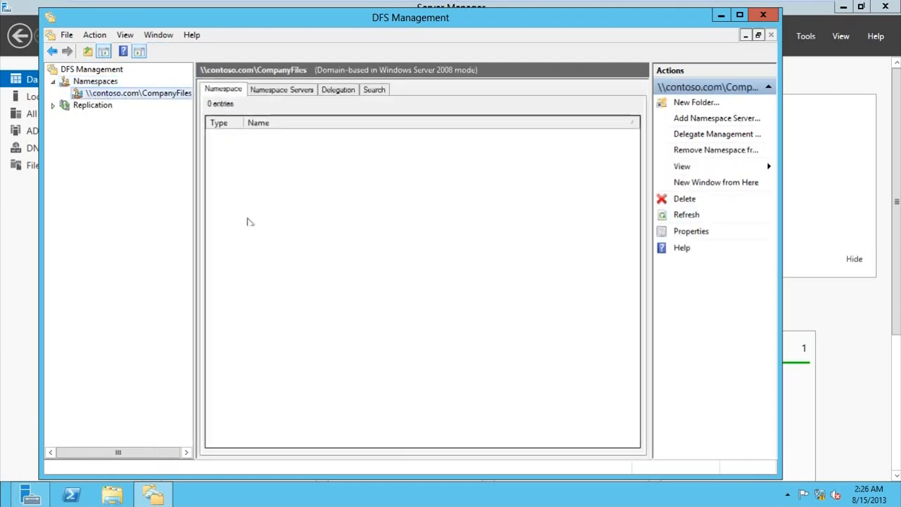
{"action": "left_click_drag", "start_coordinate": [195, 142], "coordinate": [211, 142]}
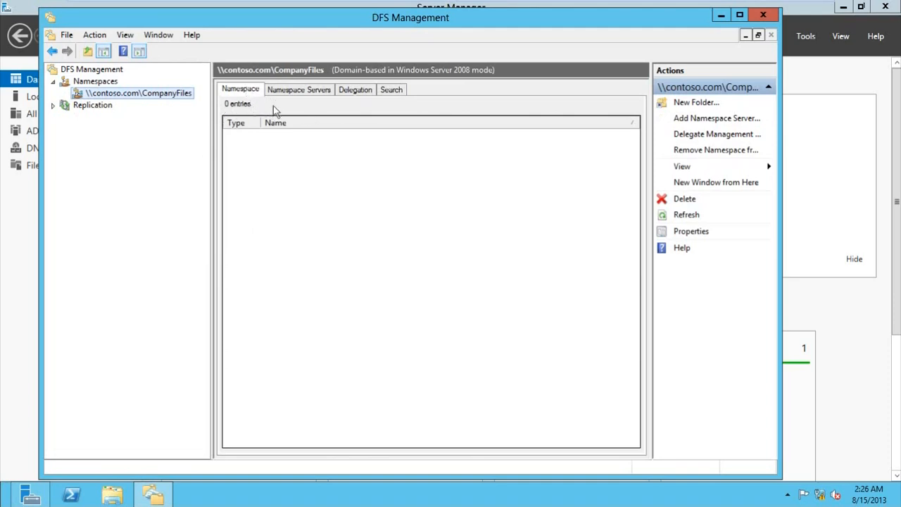
{"action": "left_click", "coordinate": [289, 95]}
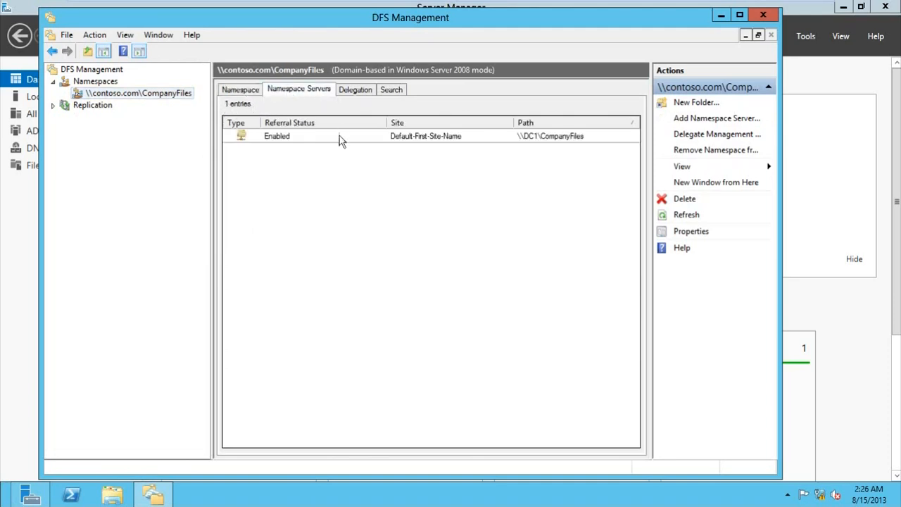
{"action": "left_click", "coordinate": [354, 94]}
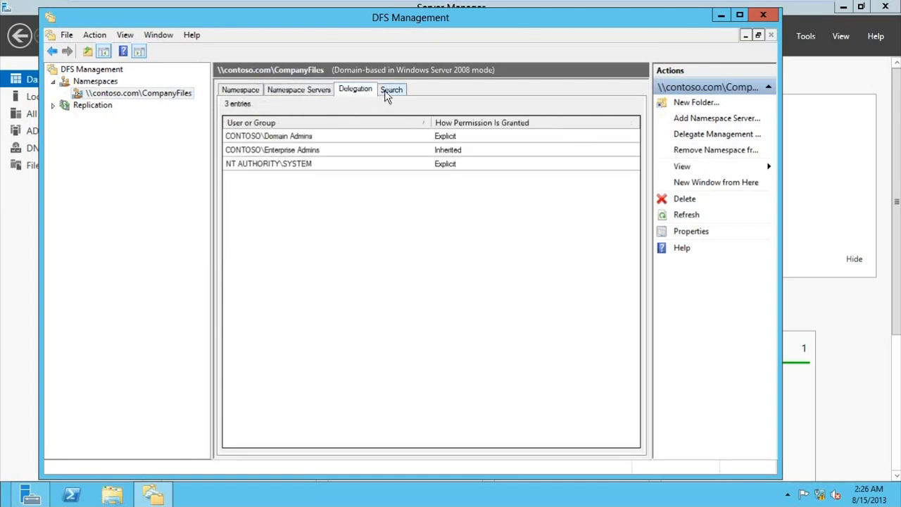
{"action": "left_click", "coordinate": [387, 91]}
{"action": "left_click", "coordinate": [242, 94]}
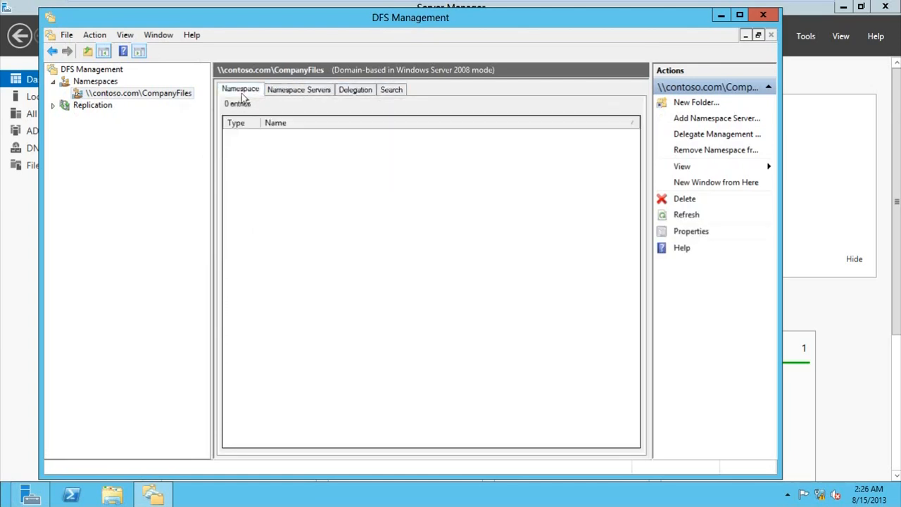
{"action": "left_click", "coordinate": [103, 95]}
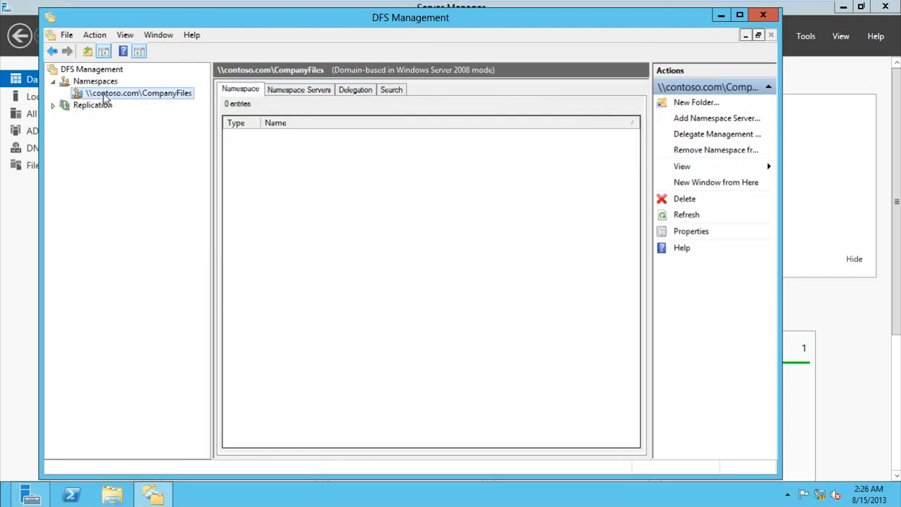
{"action": "right_click", "coordinate": [103, 98]}
Step: Add an Employees folder to \\contoso.com\CompanyFiles and check it in the folder list
{"action": "left_click", "coordinate": [99, 95]}
{"action": "right_click", "coordinate": [121, 99]}
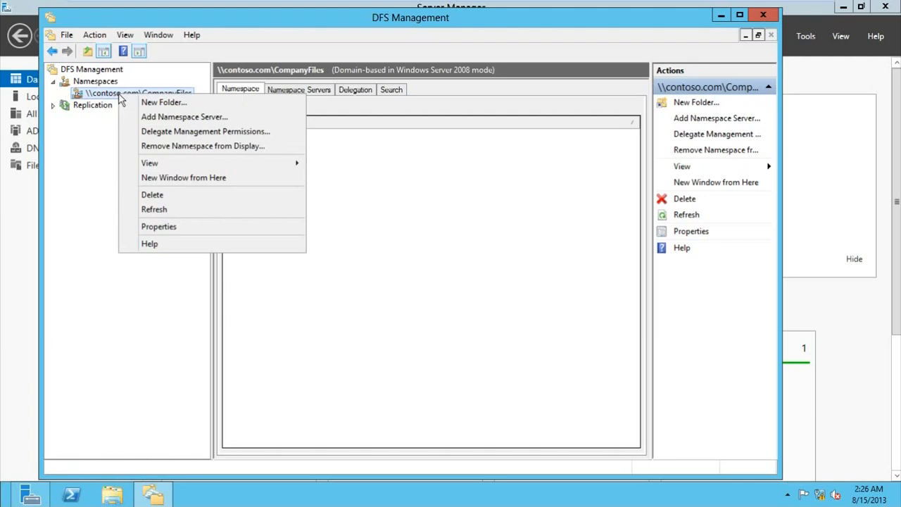
{"action": "left_click", "coordinate": [157, 103]}
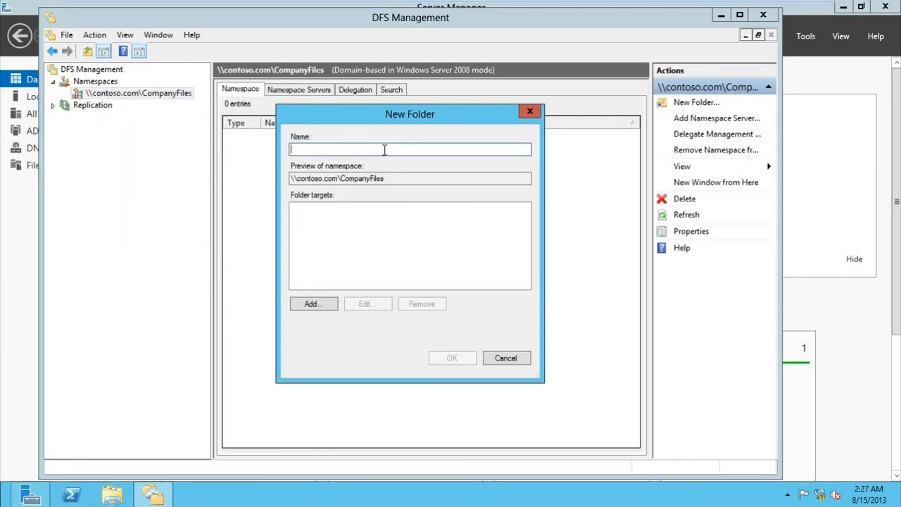
{"action": "type", "text": "Employees"}
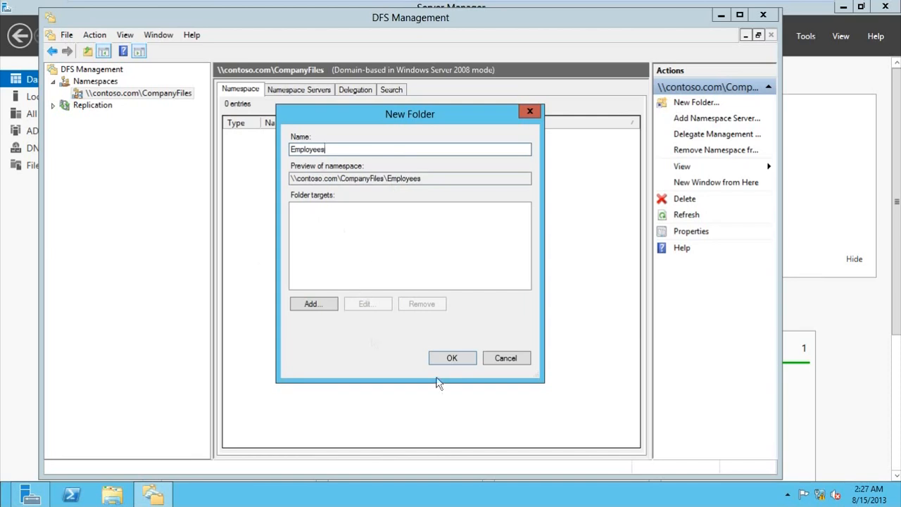
{"action": "left_click", "coordinate": [450, 357]}
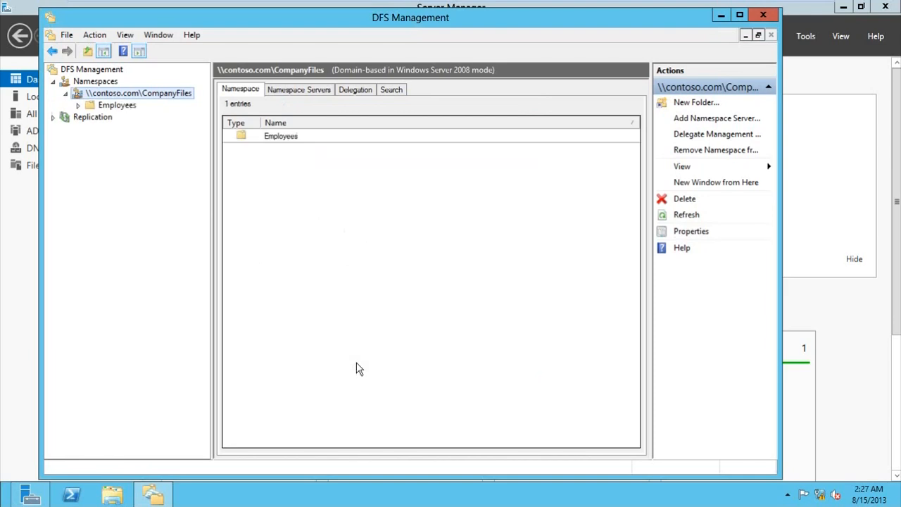
{"action": "left_click", "coordinate": [284, 140]}
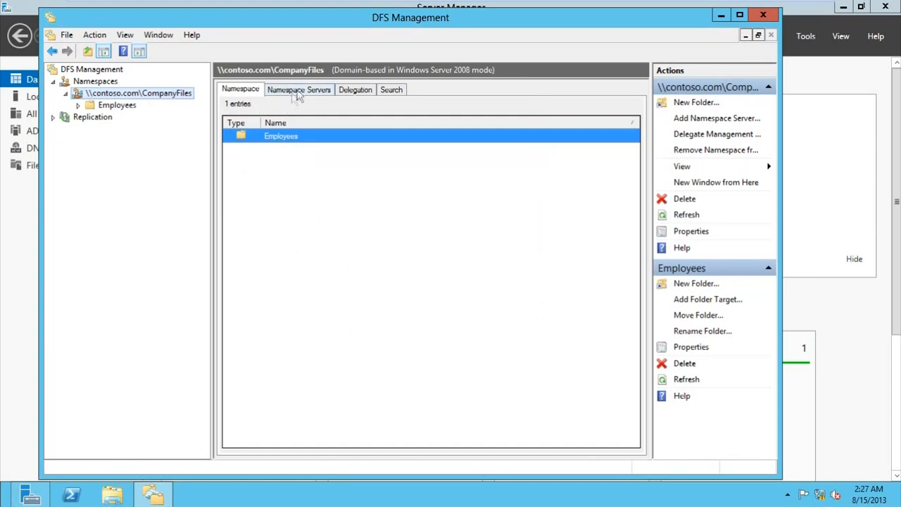
{"action": "left_click", "coordinate": [107, 105]}
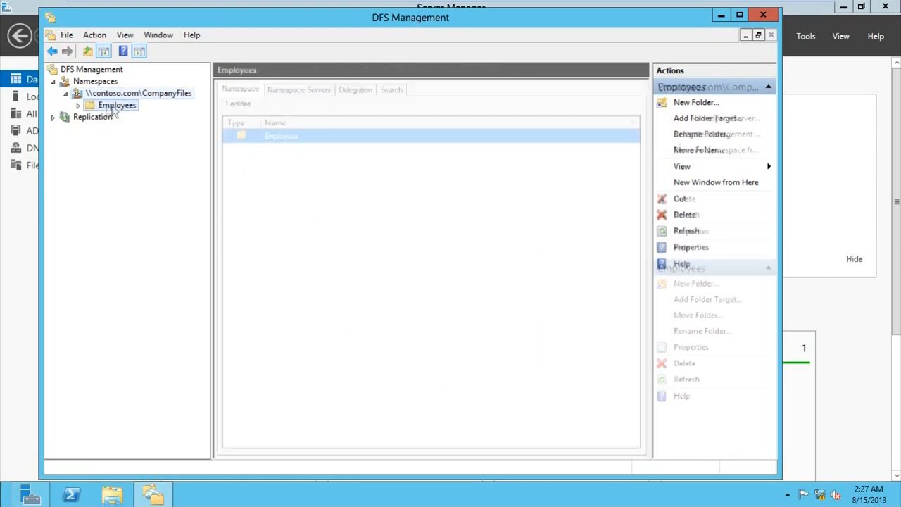
{"action": "left_click", "coordinate": [127, 97]}
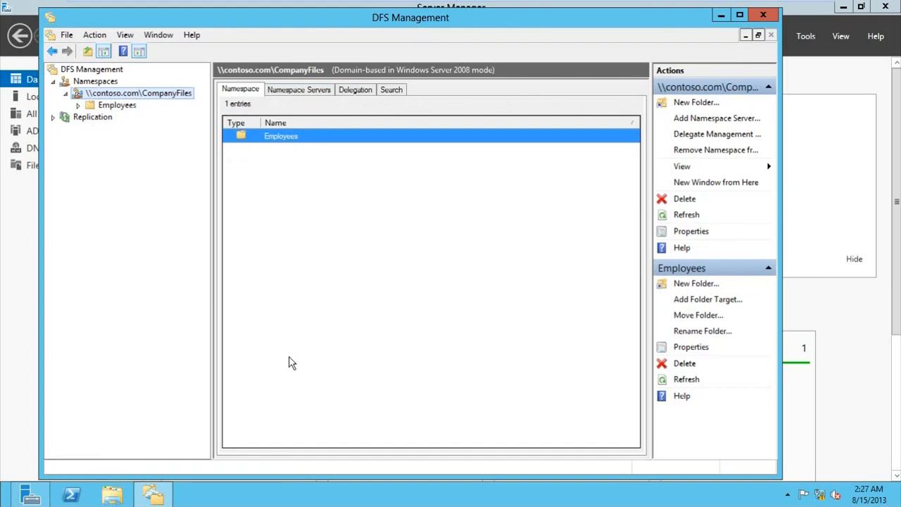
{"action": "key", "text": "super+r"}
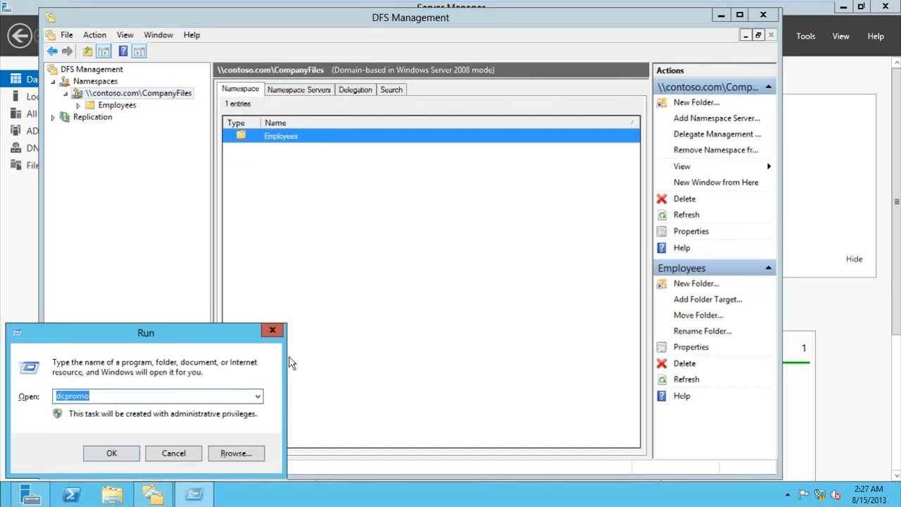
{"action": "type", "text": "\\\\contoso.com"}
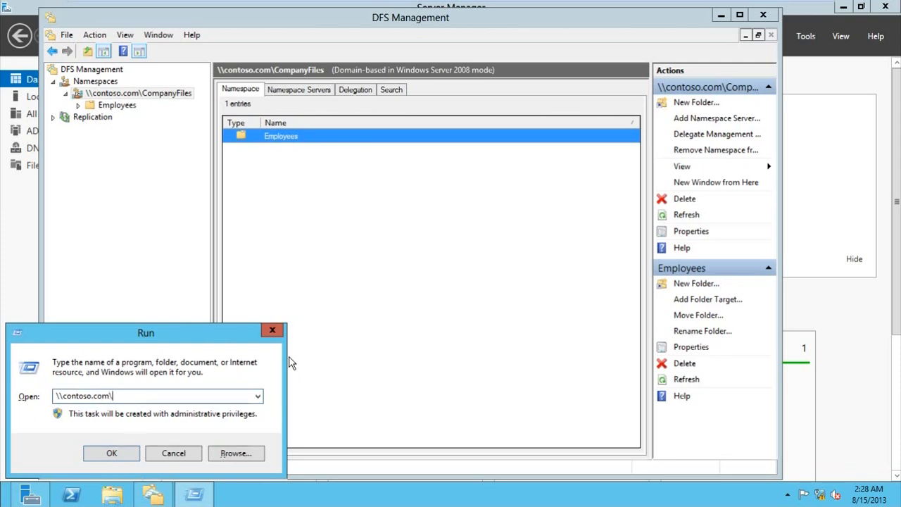
{"action": "type", "text": "\\c"}
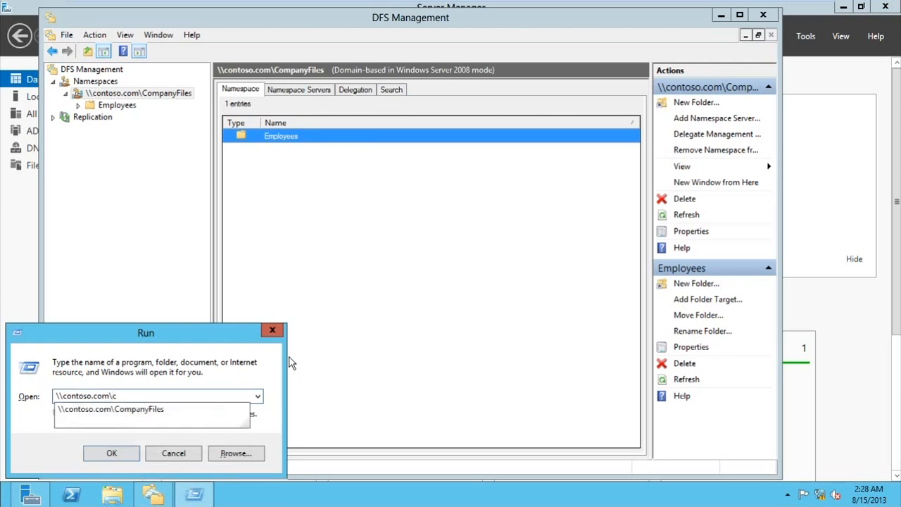
{"action": "key", "text": "Down"}
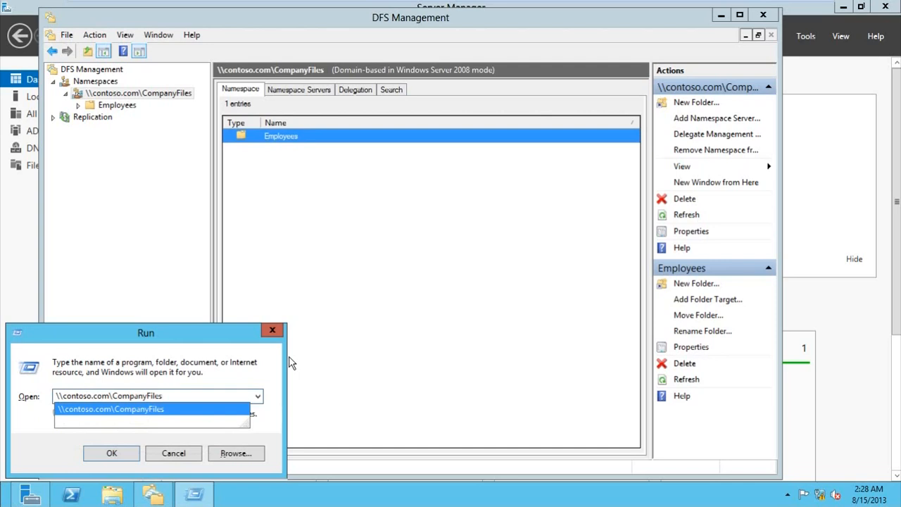
{"action": "key", "text": "Return"}
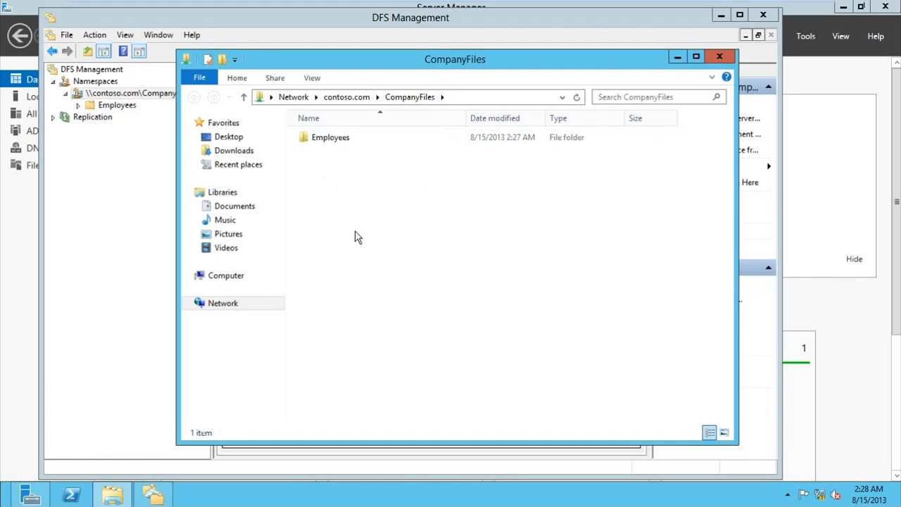
{"action": "left_click_drag", "start_coordinate": [407, 64], "coordinate": [392, 96]}
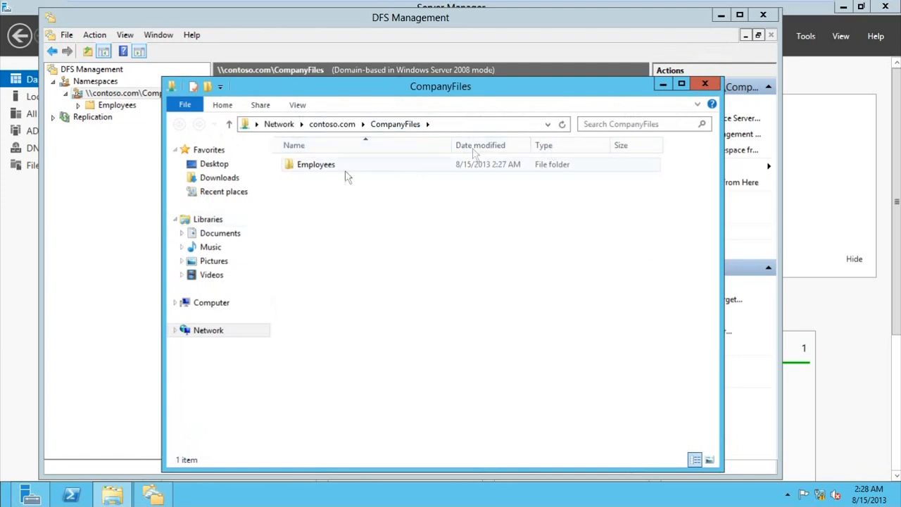
{"action": "left_click_drag", "start_coordinate": [441, 87], "coordinate": [437, 62]}
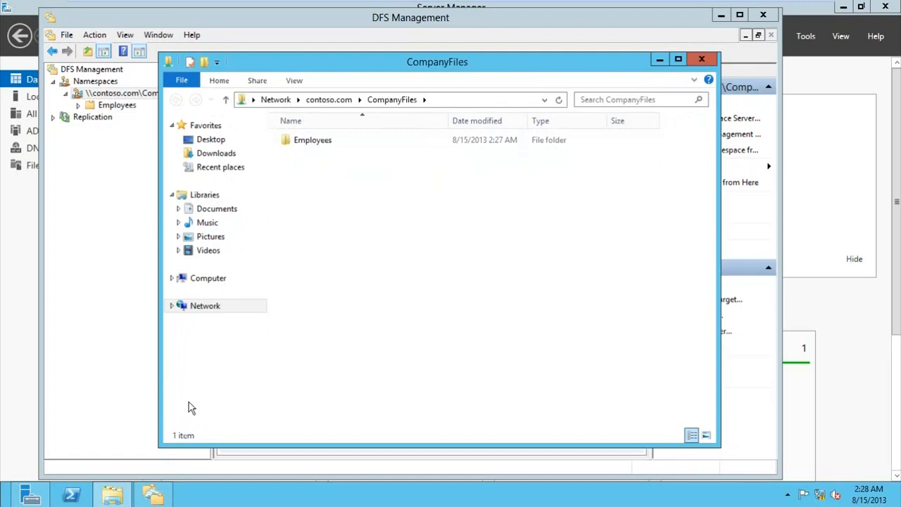
{"action": "key", "text": "super+r"}
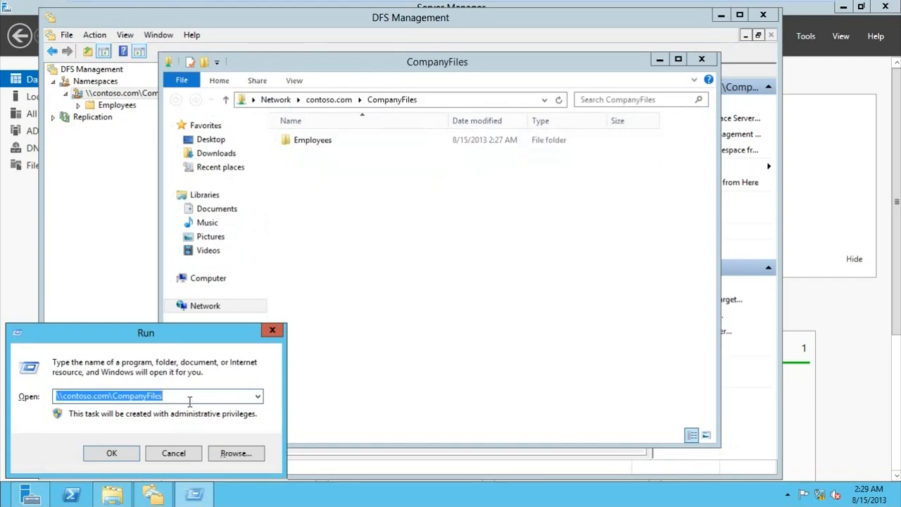
{"action": "left_click", "coordinate": [272, 330]}
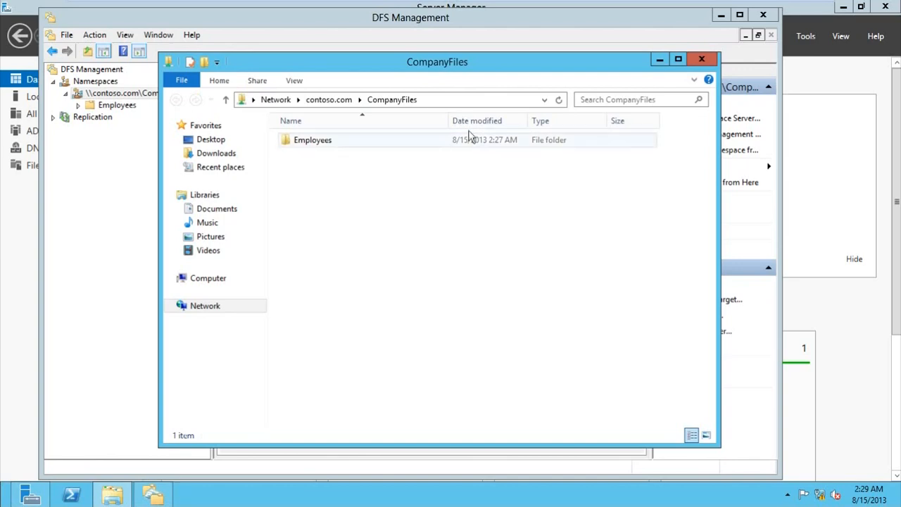
{"action": "left_click_drag", "start_coordinate": [477, 76], "coordinate": [426, 124]}
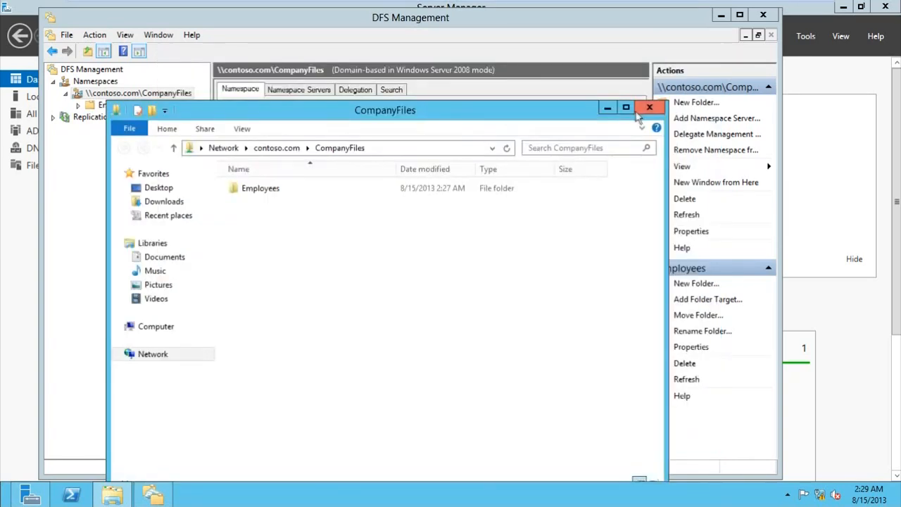
{"action": "left_click", "coordinate": [643, 107]}
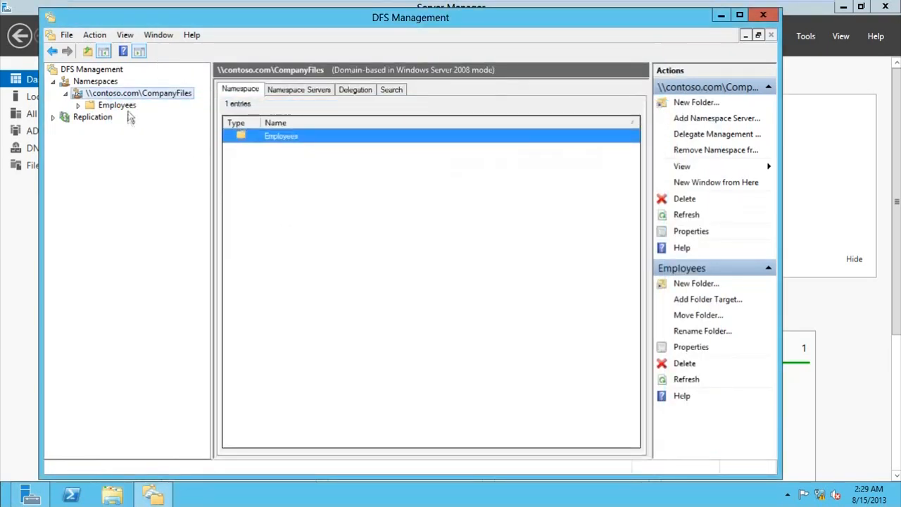
Step: Move DFS Management aside and show DC2's Local Server properties (WORKGROUP, 192.168.0.2)
{"action": "left_click", "coordinate": [129, 109]}
{"action": "left_click", "coordinate": [134, 95]}
{"action": "left_click_drag", "start_coordinate": [259, 22], "coordinate": [278, 55]}
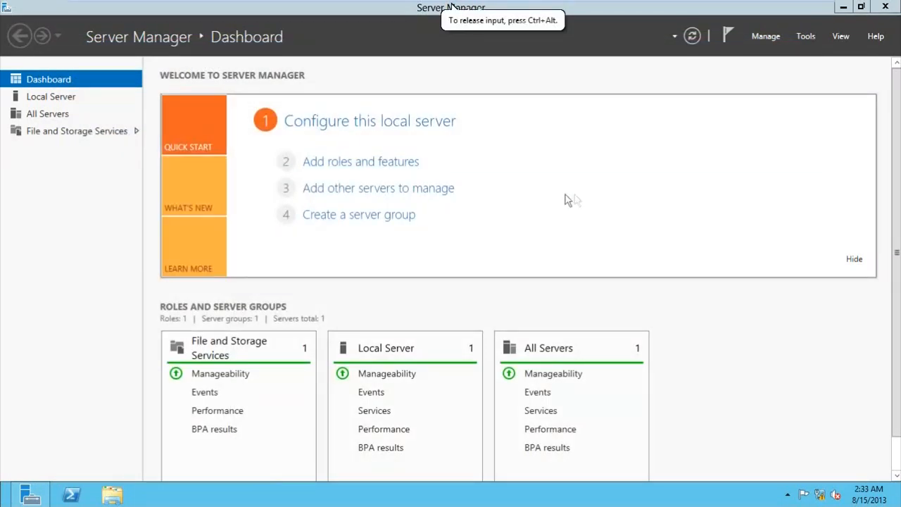
{"action": "left_click", "coordinate": [71, 102]}
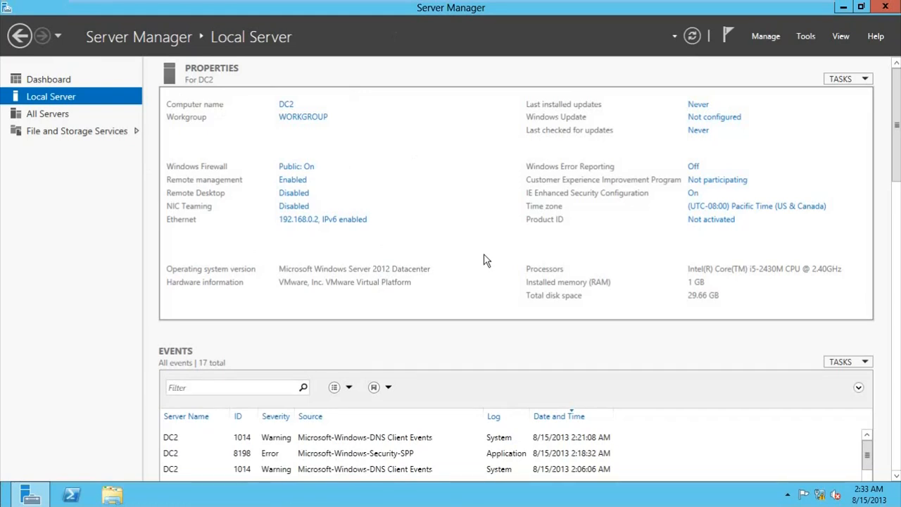
{"action": "key", "text": "super+r"}
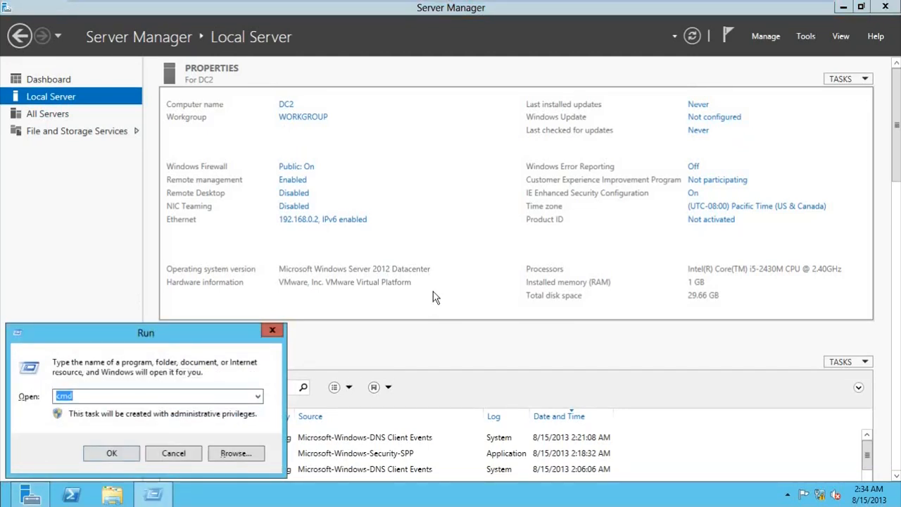
{"action": "type", "text": "\\\\contp"}
{"action": "key", "text": "BackSpace"}
{"action": "type", "text": "oso.com"}
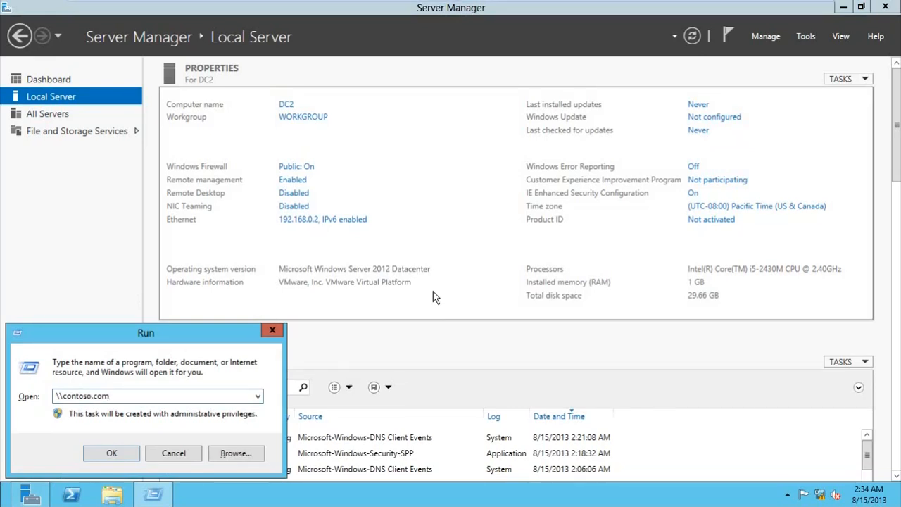
{"action": "type", "text": "\\companyfiles"}
{"action": "key", "text": "Return"}
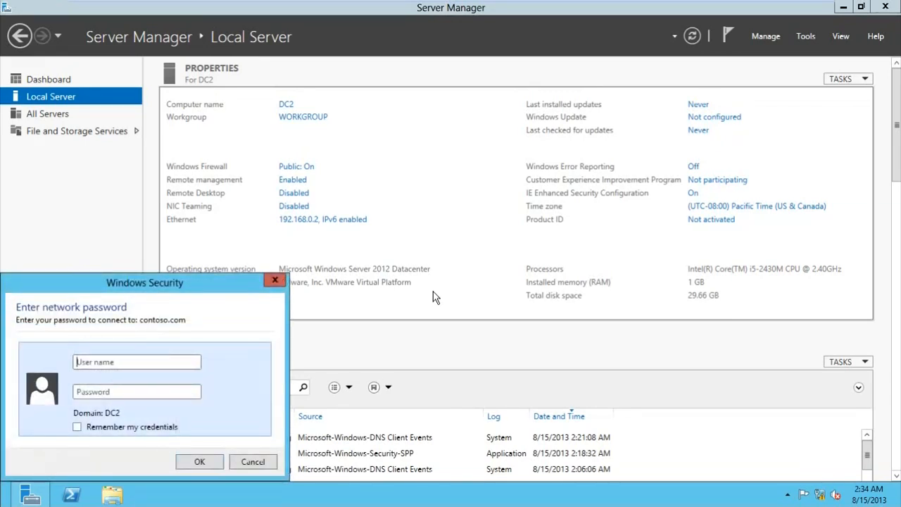
{"action": "type", "text": "admini"}
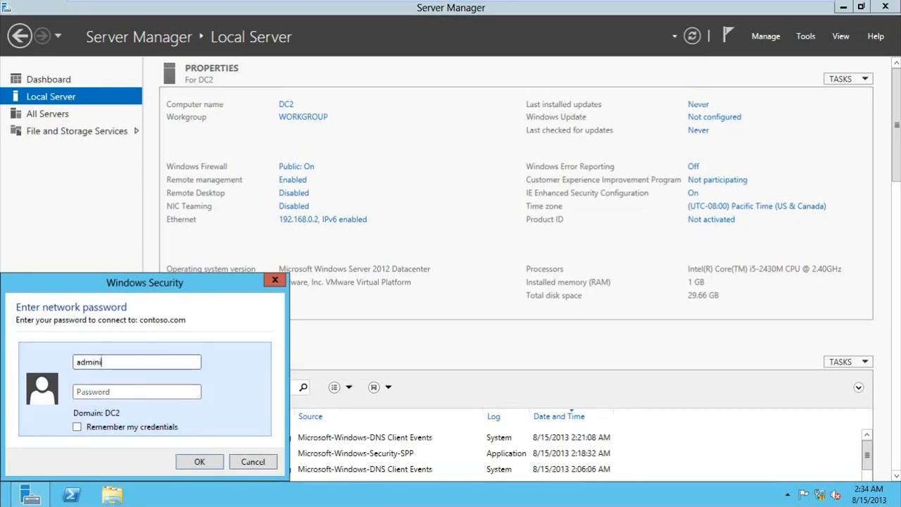
{"action": "type", "text": "strator"}
{"action": "key", "text": "Tab"}
{"action": "type", "text": "•••••"}
{"action": "left_click", "coordinate": [214, 461]}
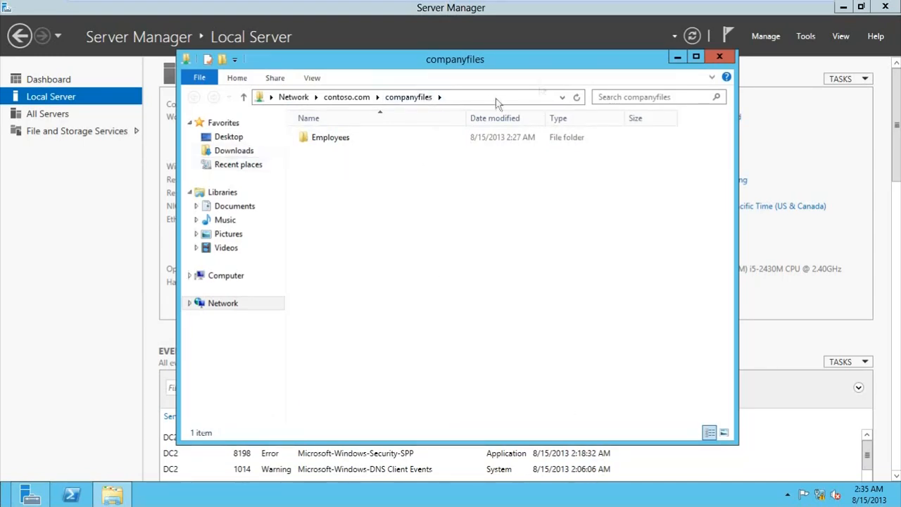
{"action": "left_click", "coordinate": [719, 57]}
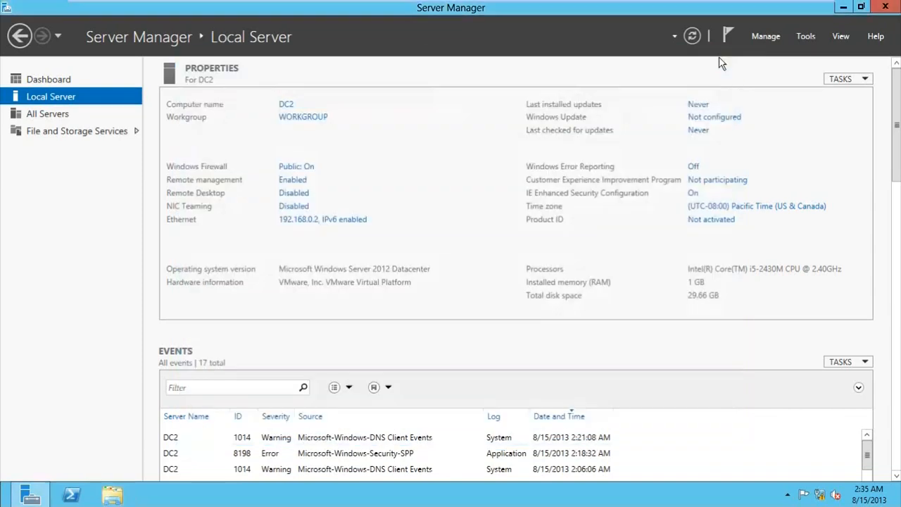
Step: From DC2's Server Manager Dashboard, launch the Add Roles and Features wizard
{"action": "left_click", "coordinate": [476, 301]}
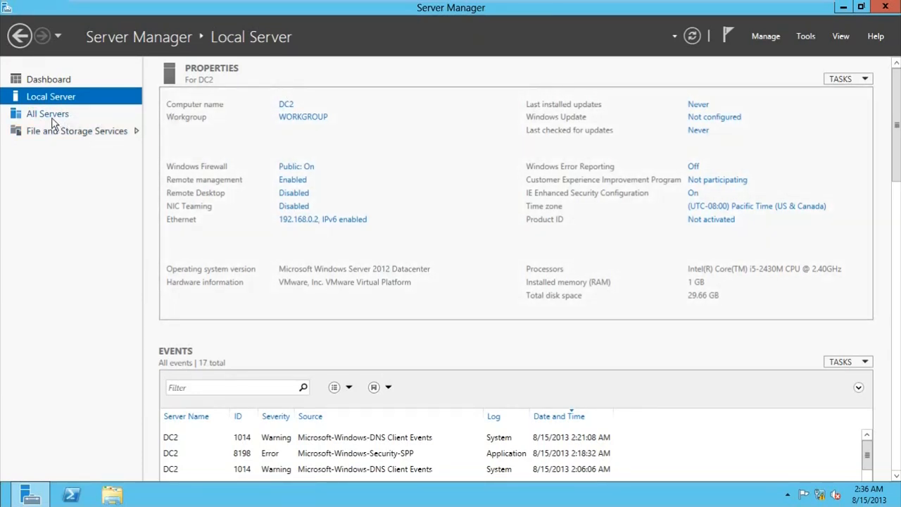
{"action": "left_click", "coordinate": [60, 79]}
{"action": "left_click", "coordinate": [311, 171]}
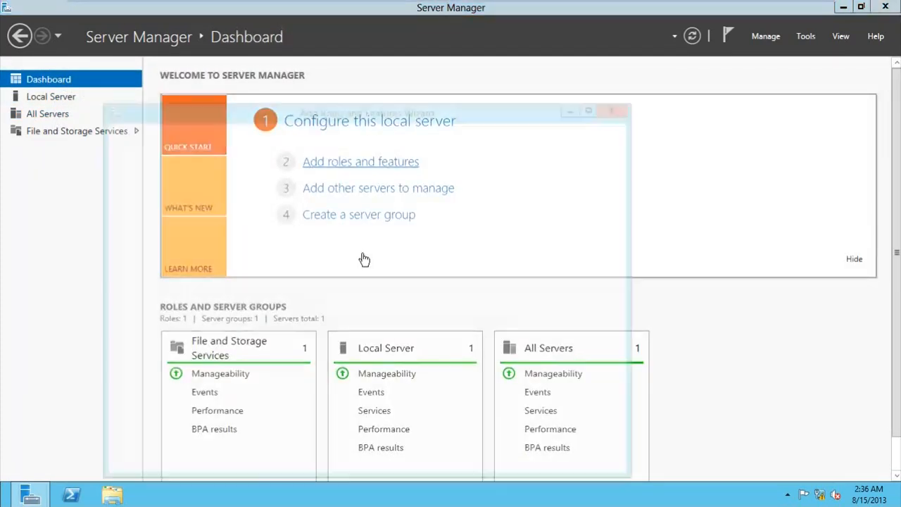
Step: Choose role-based installation on DC2 and tick DFS Replication with its required features
{"action": "left_click", "coordinate": [461, 459]}
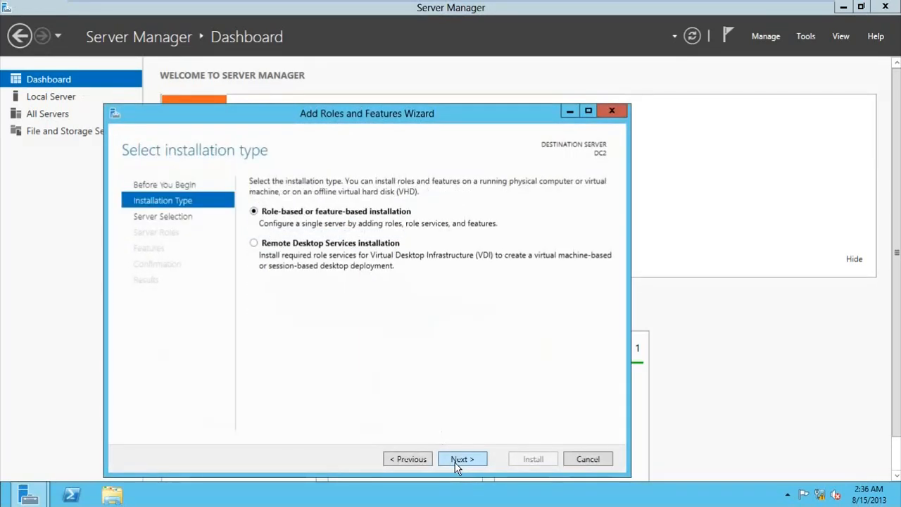
{"action": "left_click", "coordinate": [461, 459]}
{"action": "left_click", "coordinate": [455, 462]}
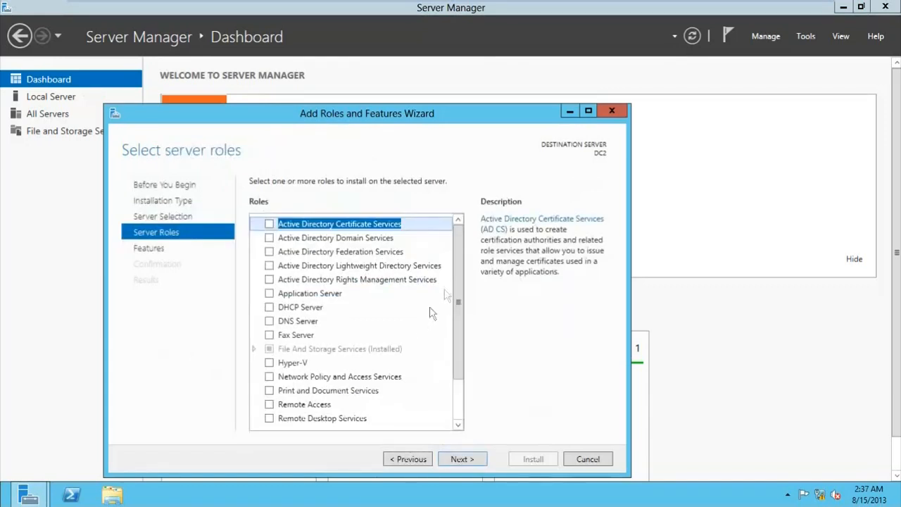
{"action": "left_click_drag", "start_coordinate": [457, 243], "coordinate": [462, 342]}
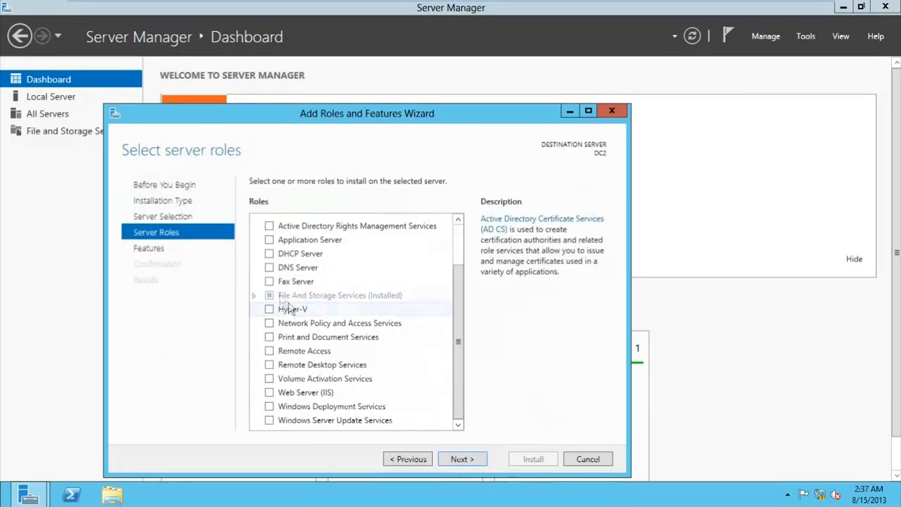
{"action": "left_click", "coordinate": [255, 295]}
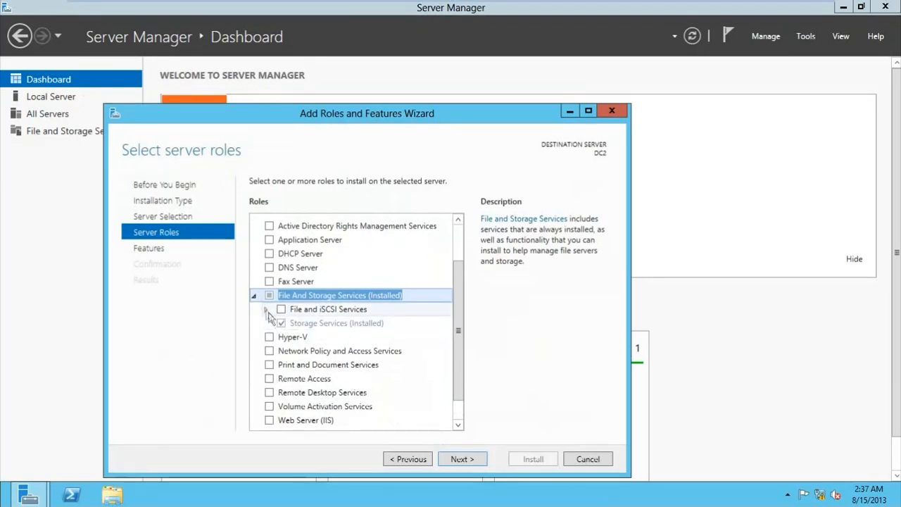
{"action": "left_click", "coordinate": [266, 310]}
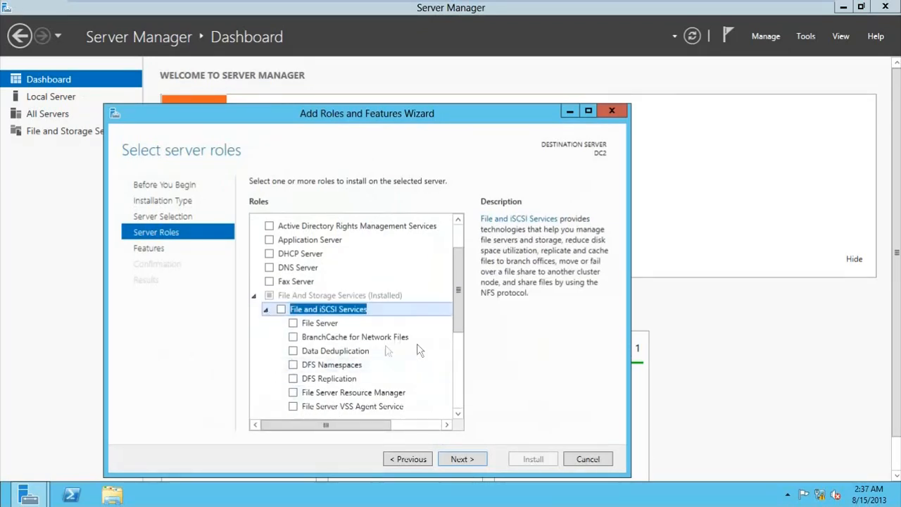
{"action": "left_click", "coordinate": [293, 378]}
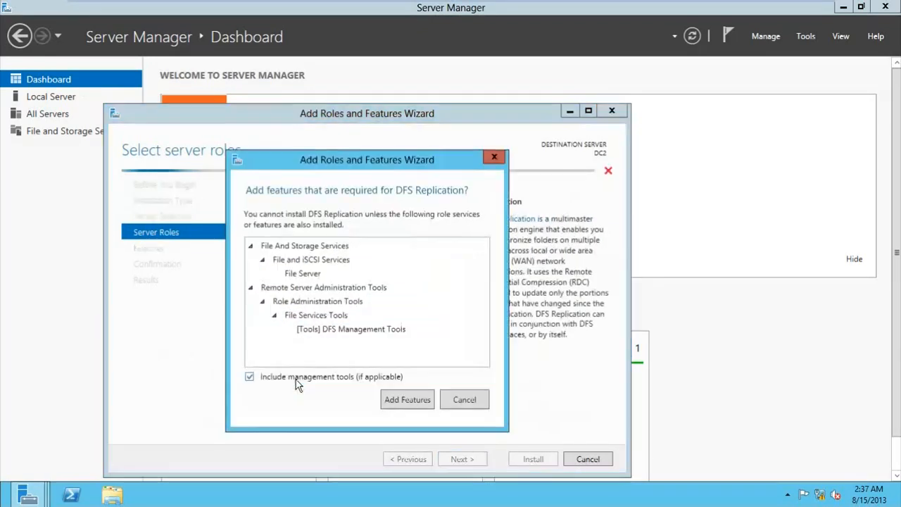
{"action": "left_click", "coordinate": [410, 401]}
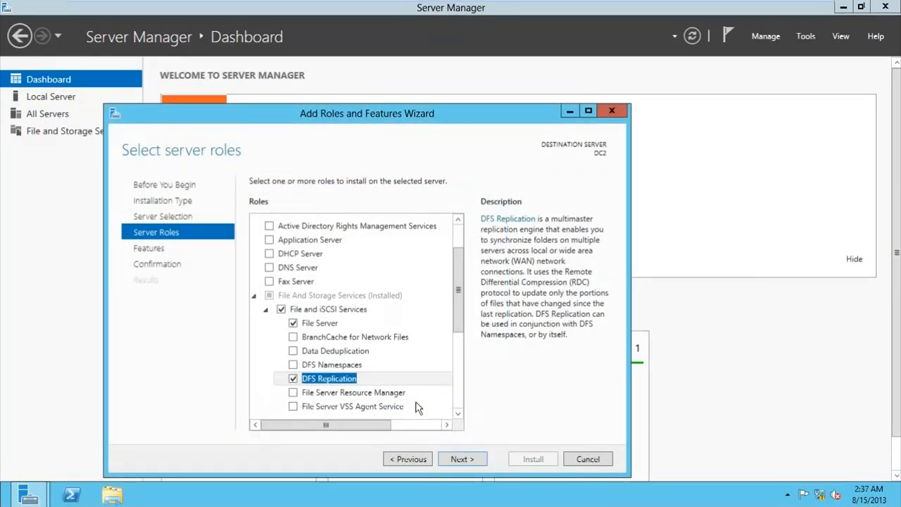
Step: Install the selected role services, then return to the main Server Manager window
{"action": "left_click", "coordinate": [481, 460]}
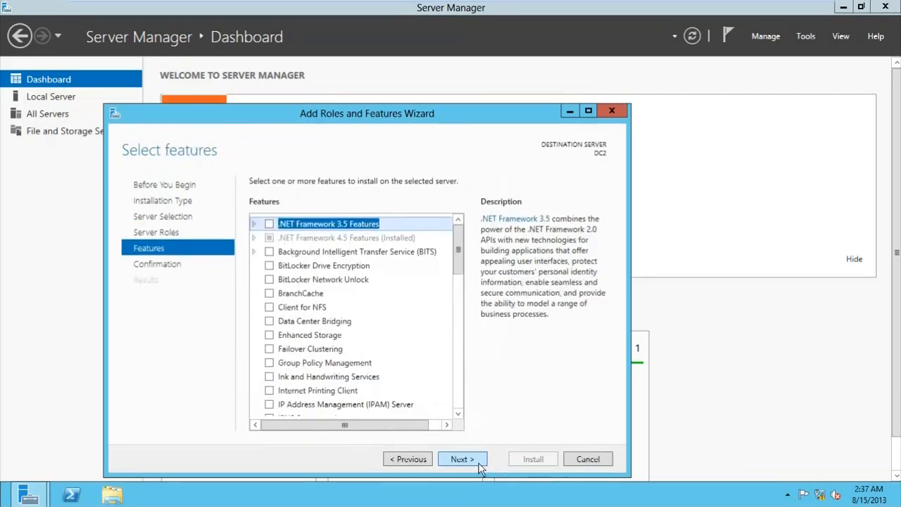
{"action": "left_click", "coordinate": [479, 464]}
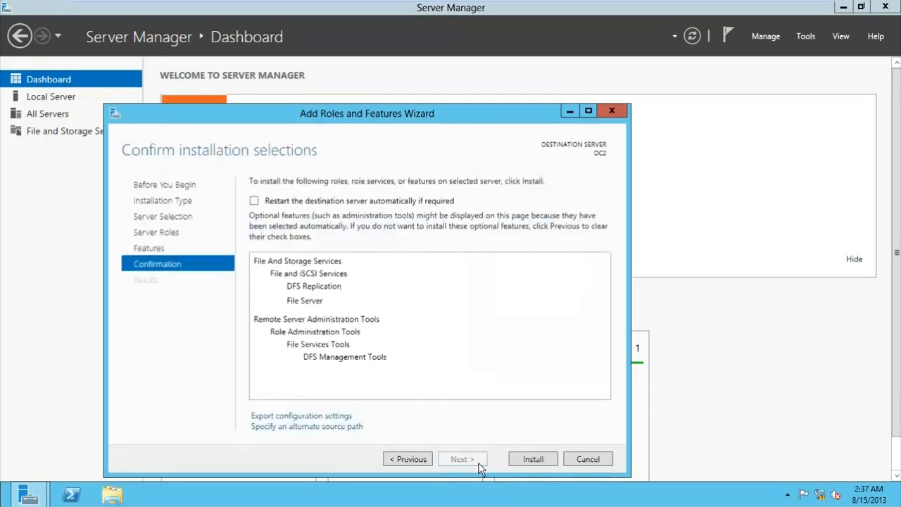
{"action": "left_click", "coordinate": [532, 461]}
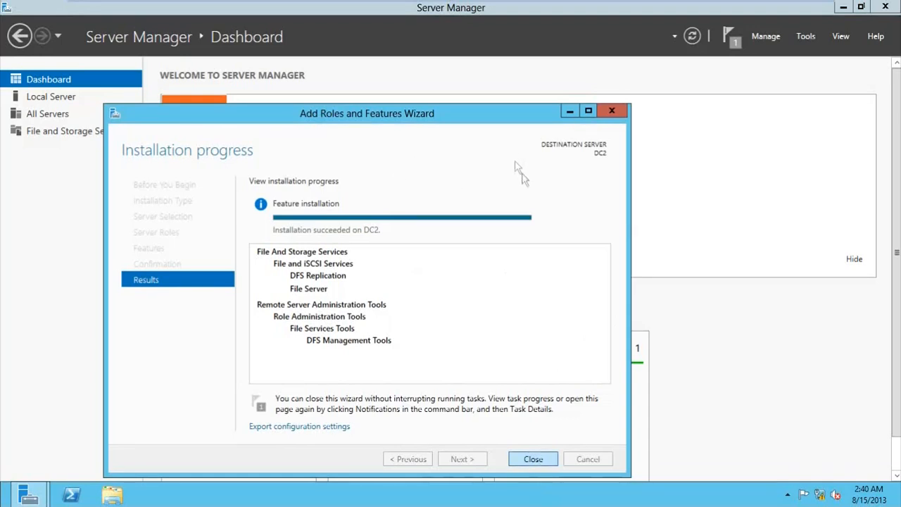
{"action": "left_click", "coordinate": [732, 37]}
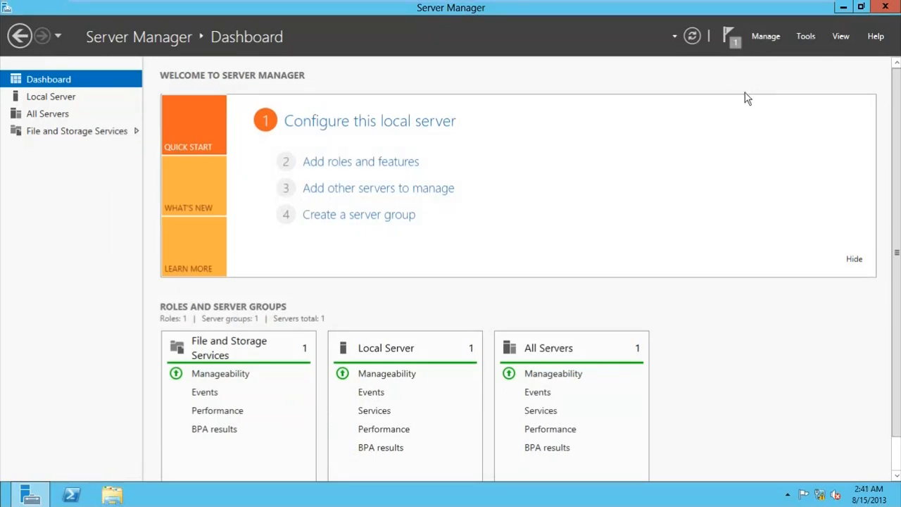
Step: Dismiss the DC2 installation-succeeded notification and close the notifications list
{"action": "left_click", "coordinate": [732, 39]}
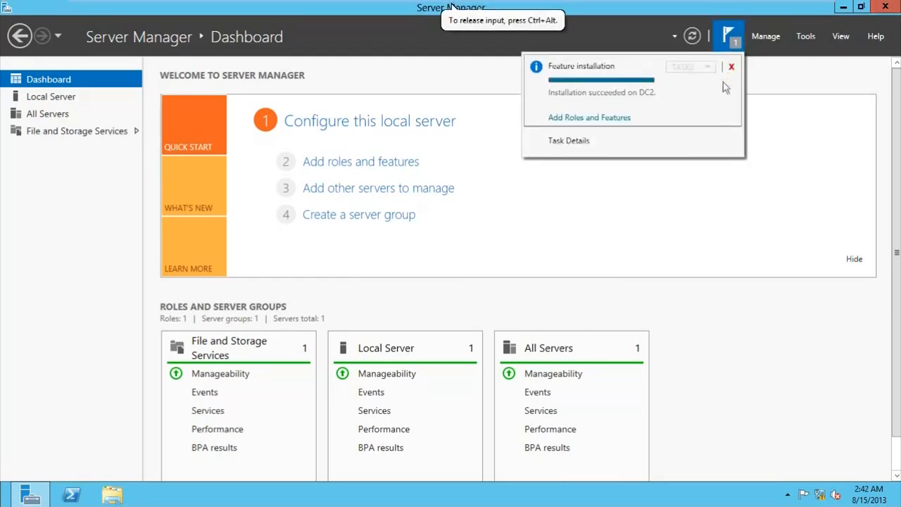
{"action": "left_click", "coordinate": [732, 67]}
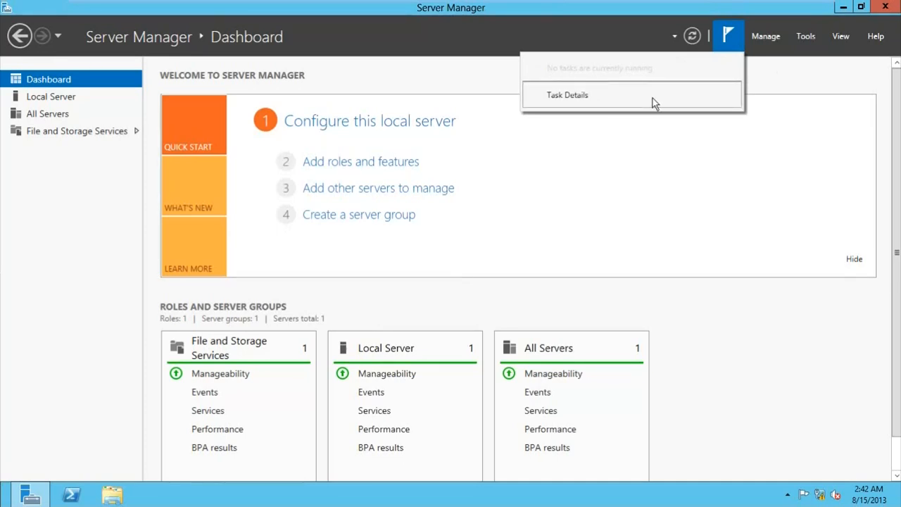
{"action": "left_click", "coordinate": [578, 235]}
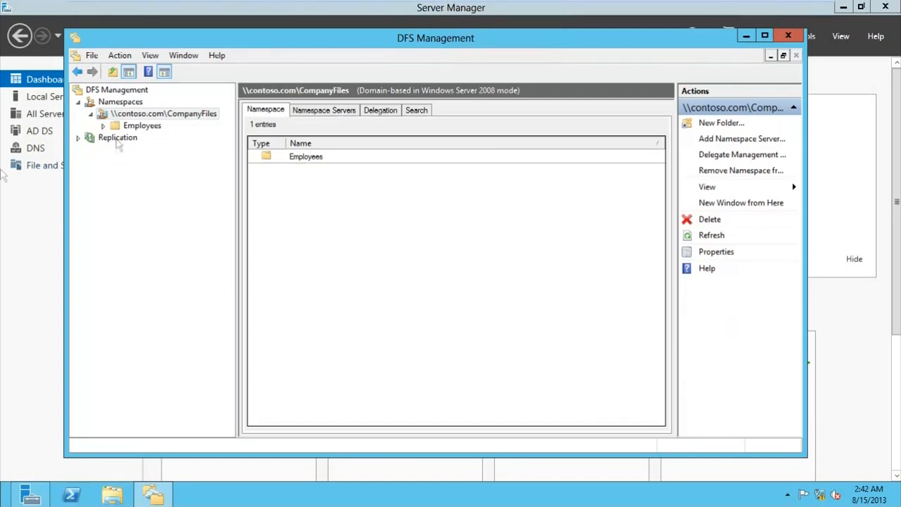
Step: Expand Replication and start a New Replication Group with the Multipurpose type
{"action": "left_click", "coordinate": [79, 138]}
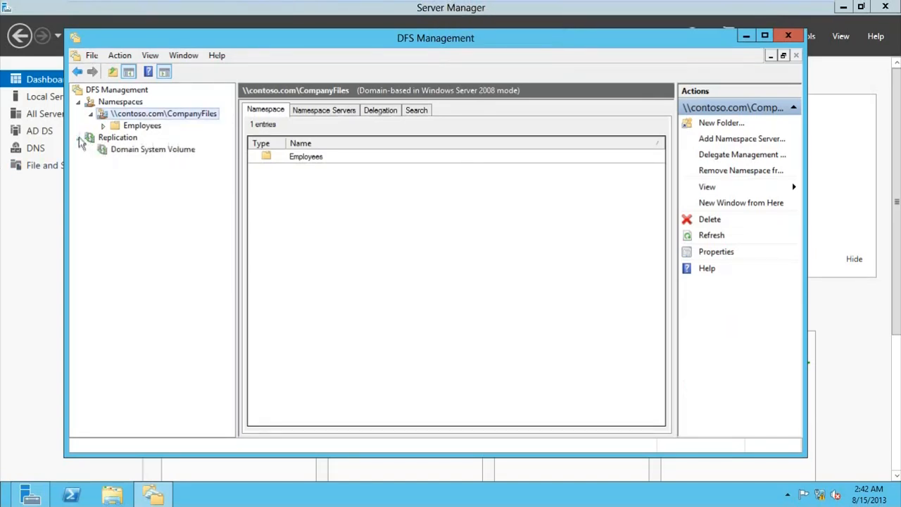
{"action": "left_click", "coordinate": [116, 140]}
{"action": "right_click", "coordinate": [117, 140]}
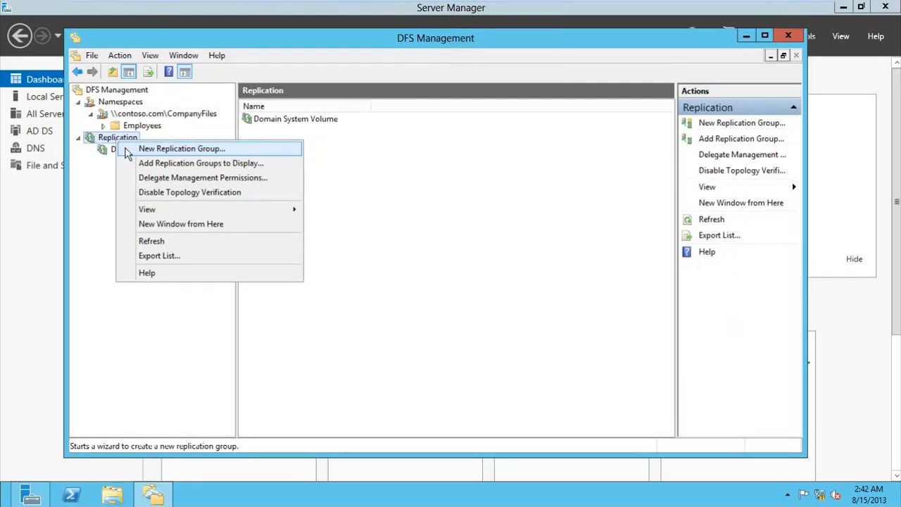
{"action": "left_click", "coordinate": [128, 149]}
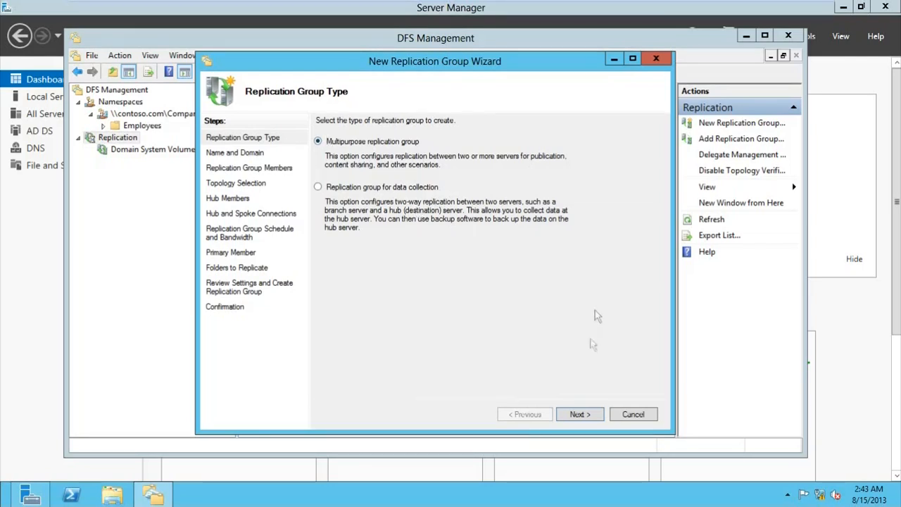
Step: Name the group CompanyFilesReplication, keep domain contoso.com, and continue to Replication Group Members
{"action": "left_click", "coordinate": [575, 414]}
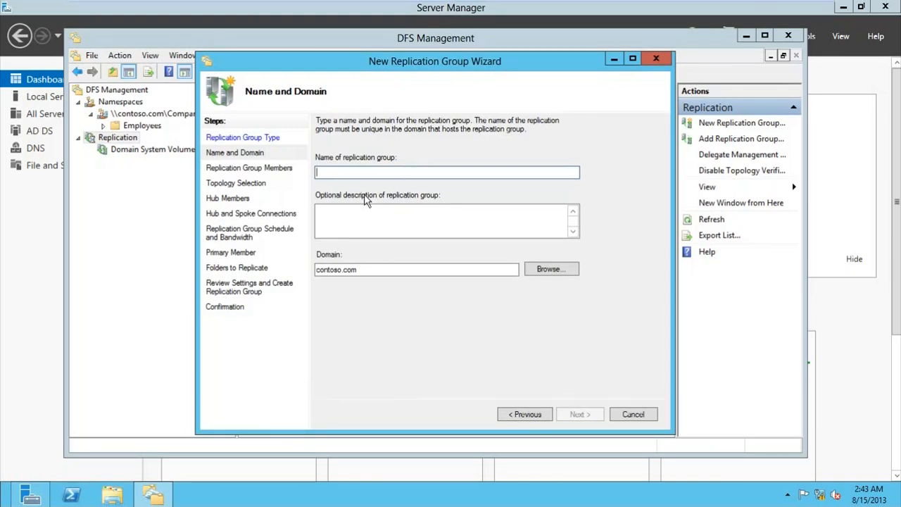
{"action": "type", "text": "CompanyFiles"}
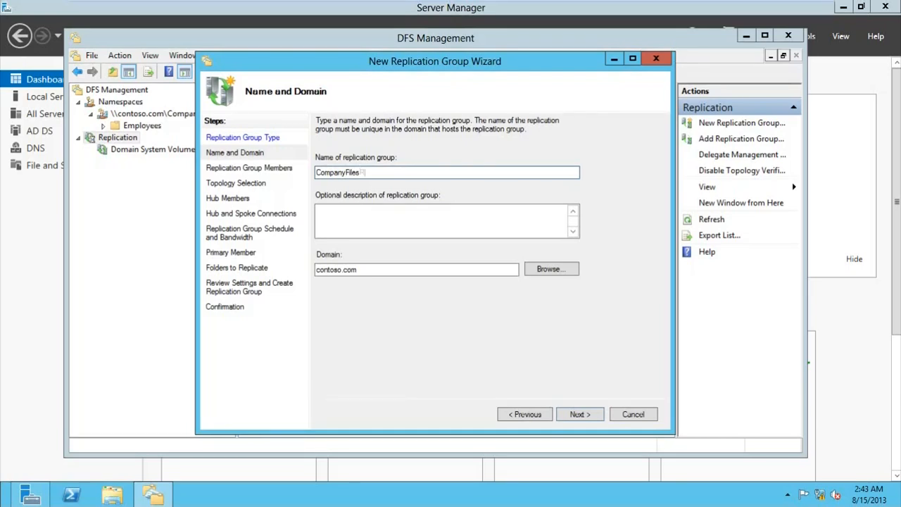
{"action": "type", "text": "Replication"}
{"action": "left_click", "coordinate": [342, 220]}
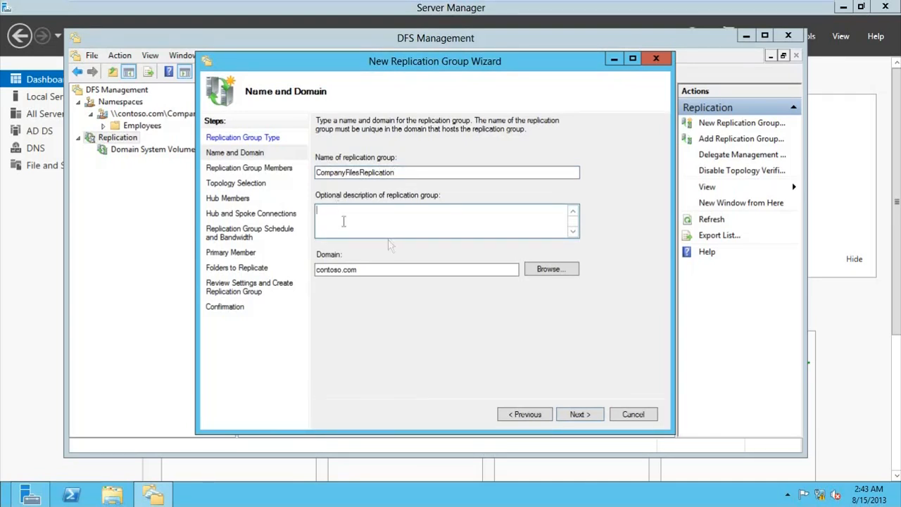
{"action": "left_click", "coordinate": [379, 269]}
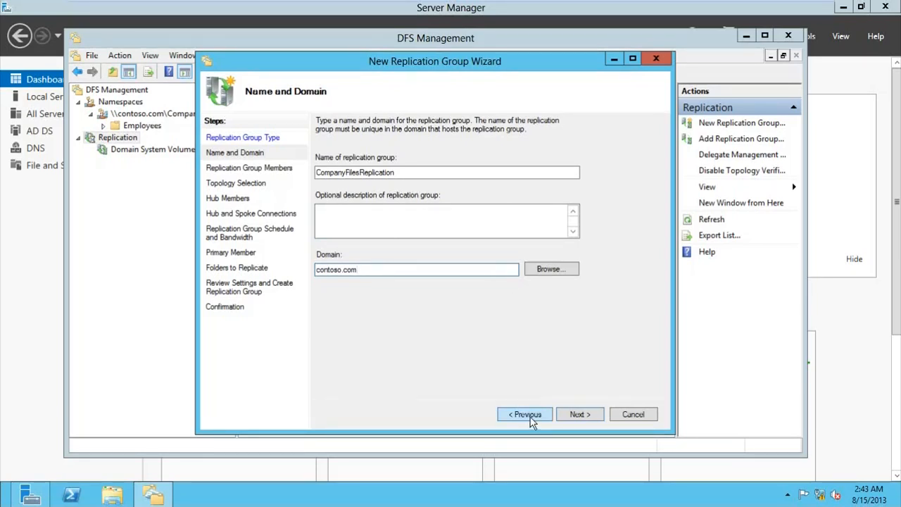
{"action": "left_click", "coordinate": [579, 414]}
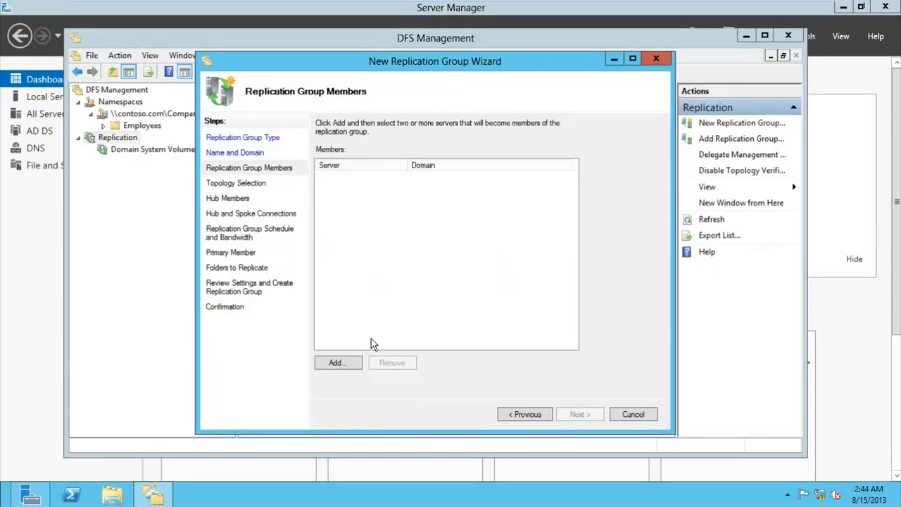
Step: Find DC1 through the advanced computer search and add it as a member
{"action": "left_click", "coordinate": [335, 364]}
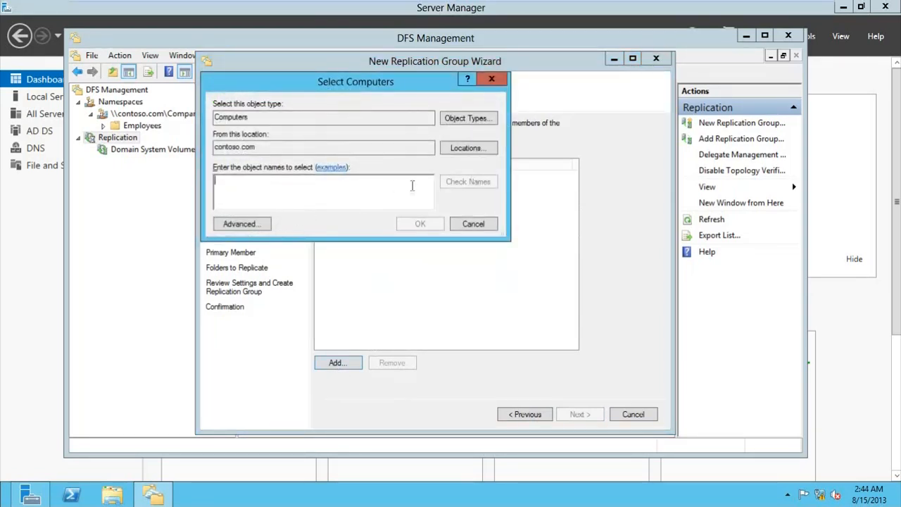
{"action": "left_click", "coordinate": [232, 225]}
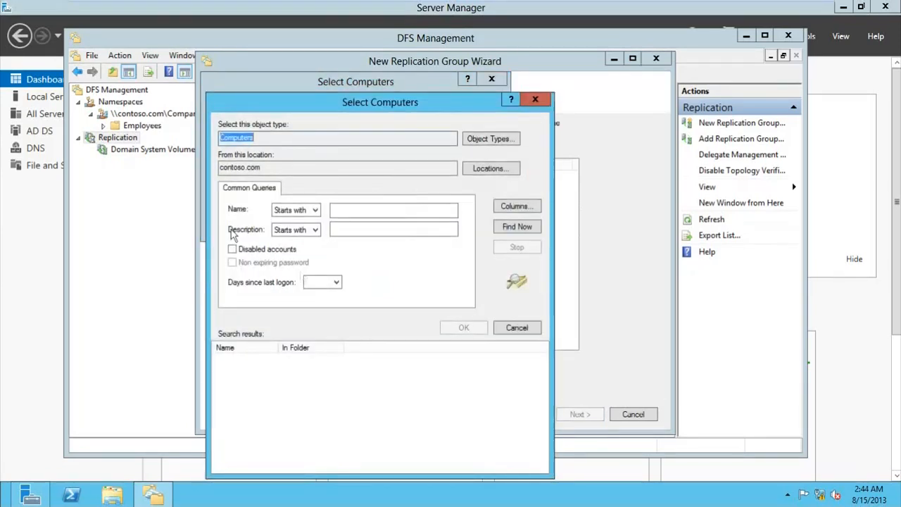
{"action": "left_click", "coordinate": [509, 232]}
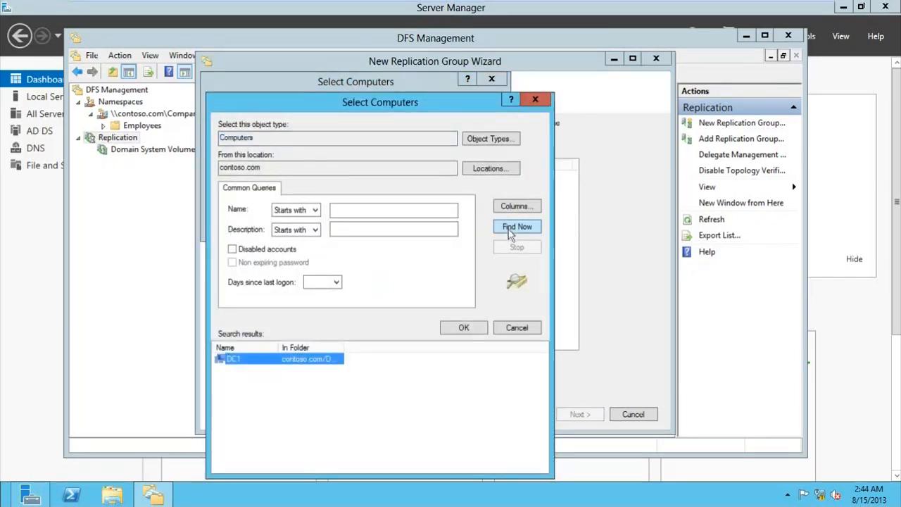
{"action": "left_click", "coordinate": [276, 396]}
{"action": "left_click", "coordinate": [274, 360]}
{"action": "left_click", "coordinate": [464, 329]}
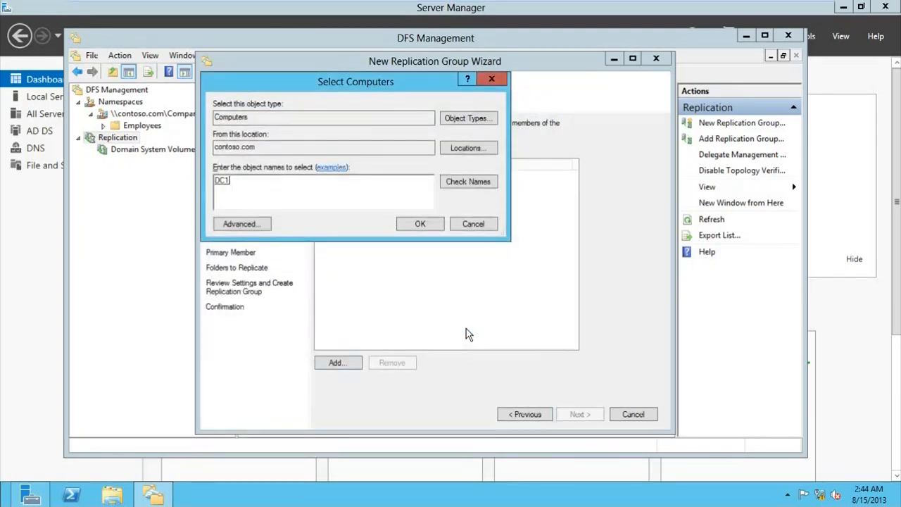
{"action": "left_click", "coordinate": [415, 224]}
{"action": "left_click", "coordinate": [390, 236]}
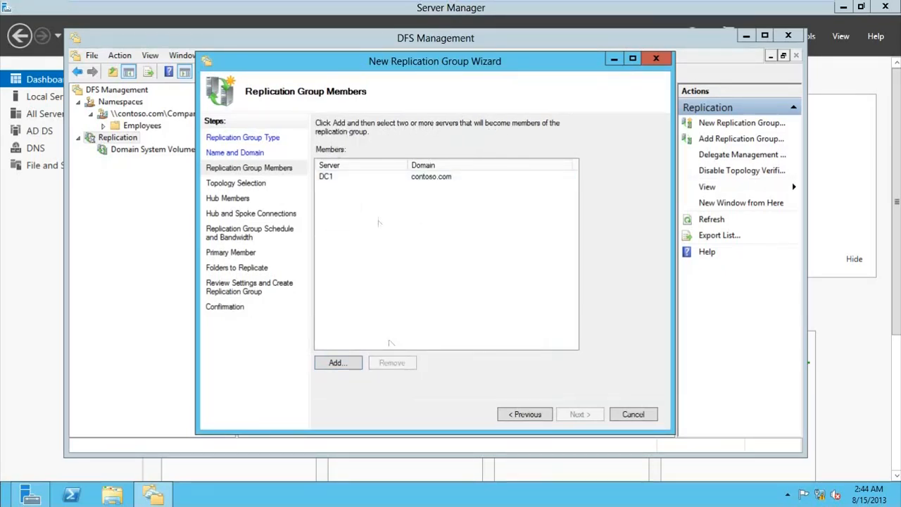
Step: Search the domain again for DC2, find only DC1, and cancel the picker
{"action": "left_click", "coordinate": [338, 363]}
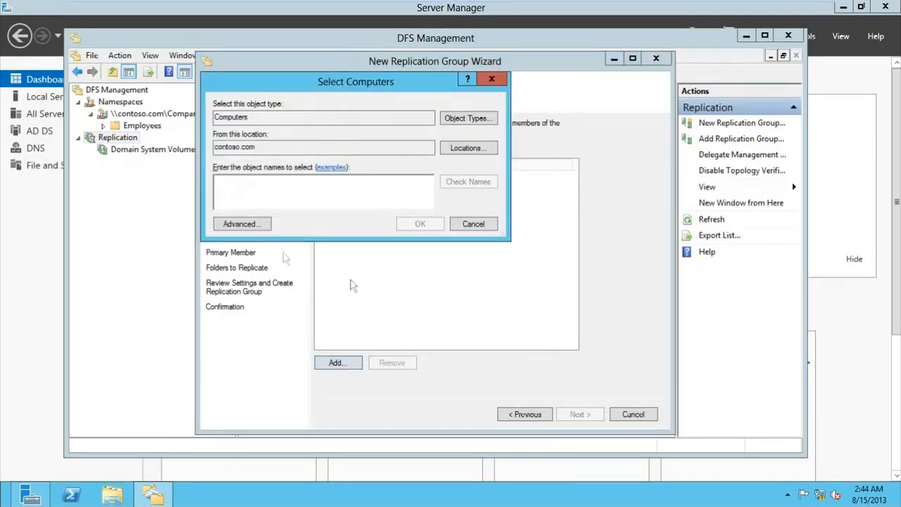
{"action": "left_click", "coordinate": [264, 224]}
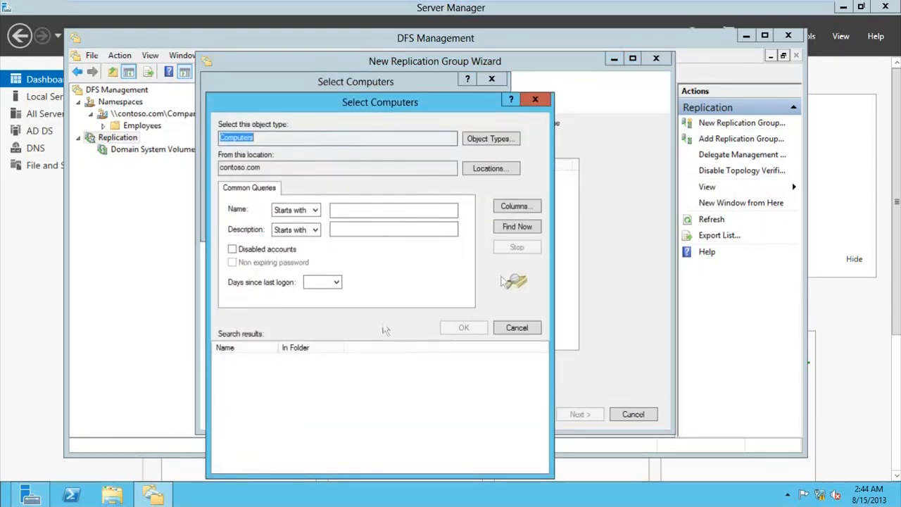
{"action": "left_click", "coordinate": [519, 228]}
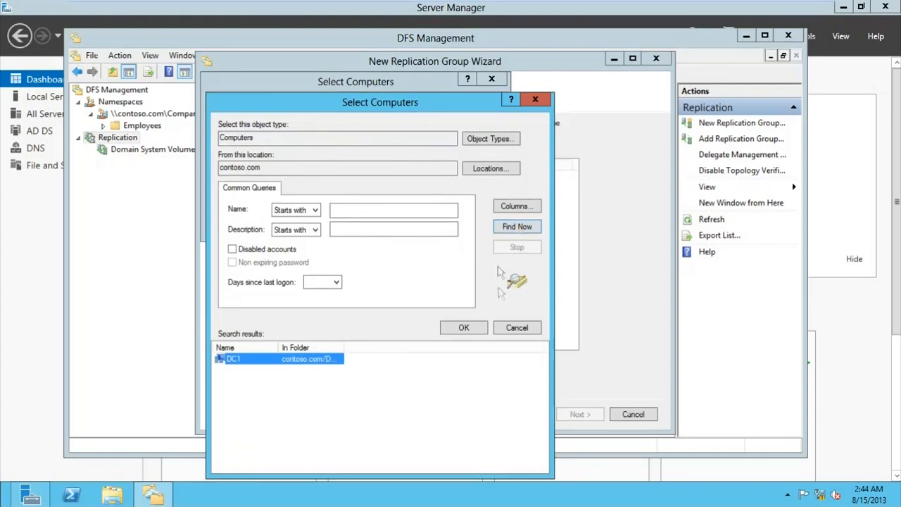
{"action": "left_click", "coordinate": [513, 329]}
{"action": "left_click", "coordinate": [361, 182]}
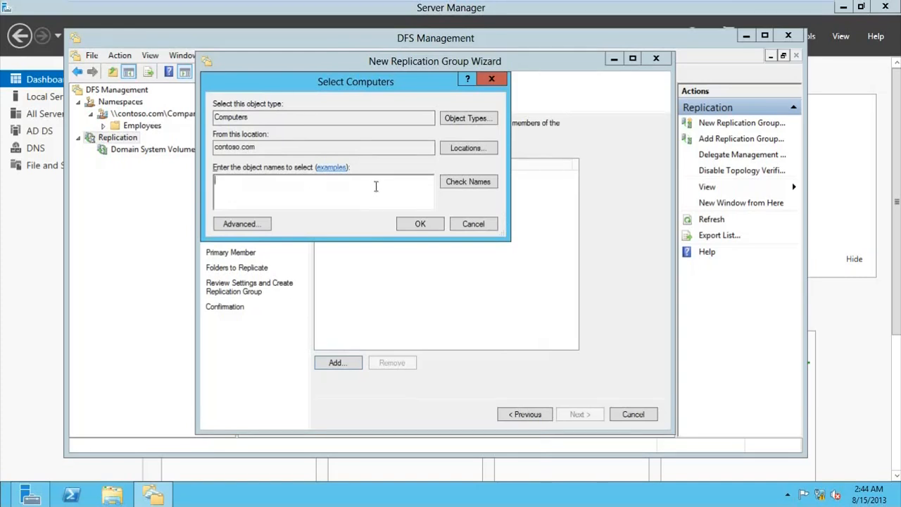
{"action": "left_click", "coordinate": [471, 224]}
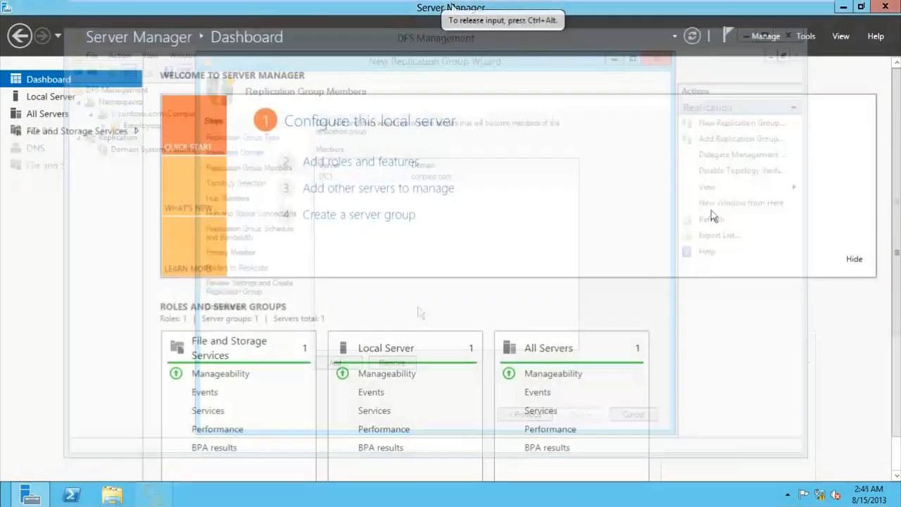
Step: Start role-based installation on DC2 and select DFS Namespaces under File and iSCSI Services
{"action": "left_click", "coordinate": [346, 164]}
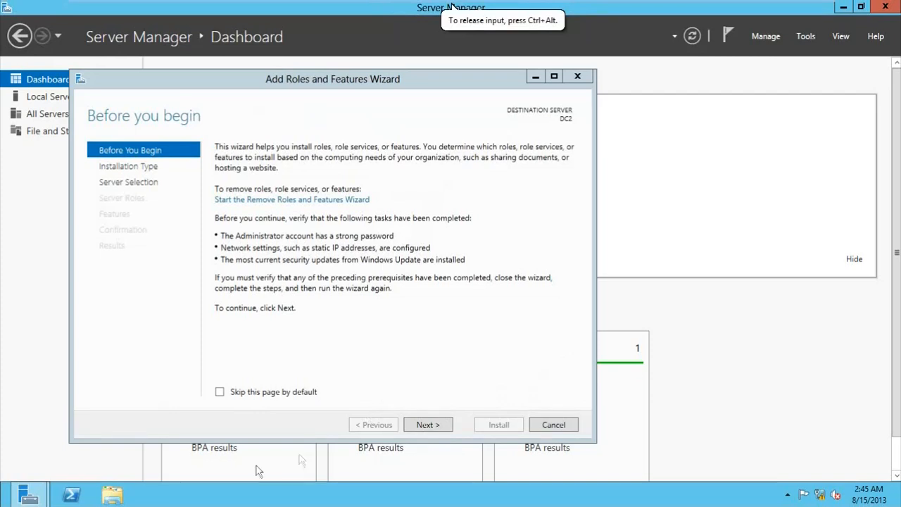
{"action": "left_click", "coordinate": [427, 425]}
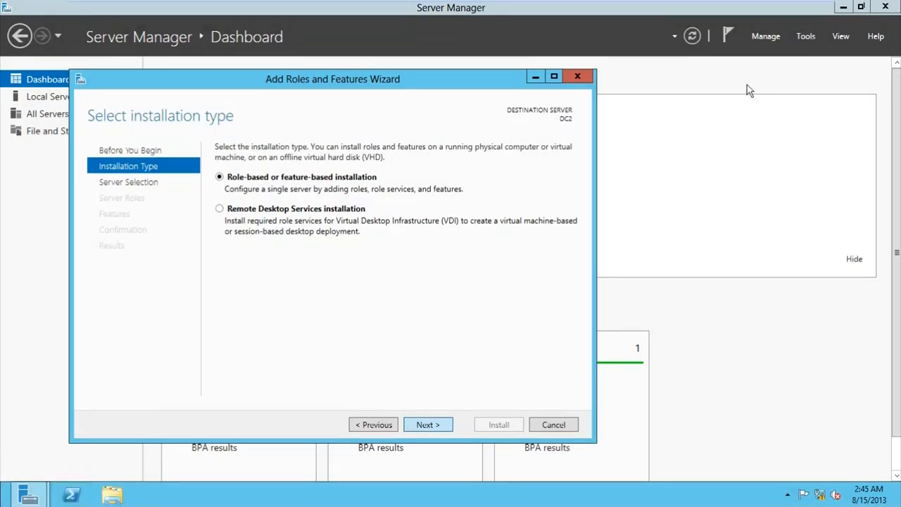
{"action": "left_click", "coordinate": [409, 420]}
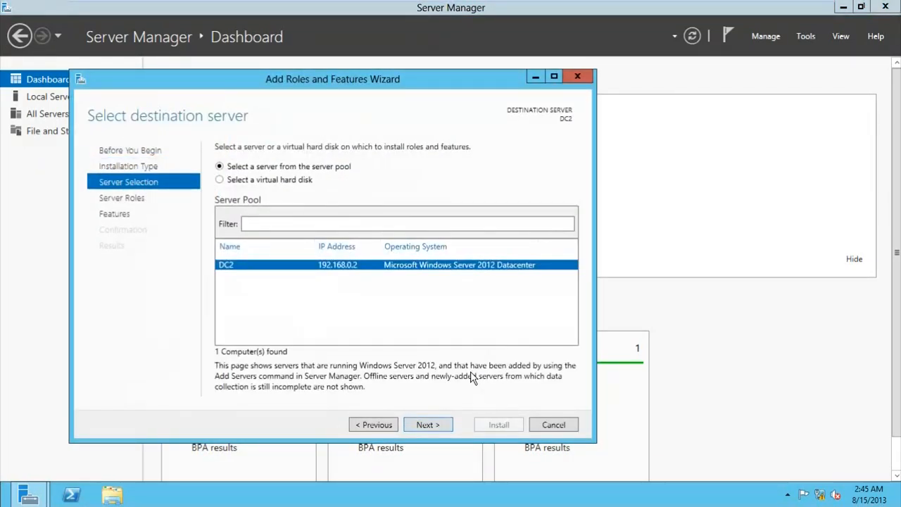
{"action": "left_click", "coordinate": [443, 426]}
{"action": "mouse_move", "coordinate": [1, 504]}
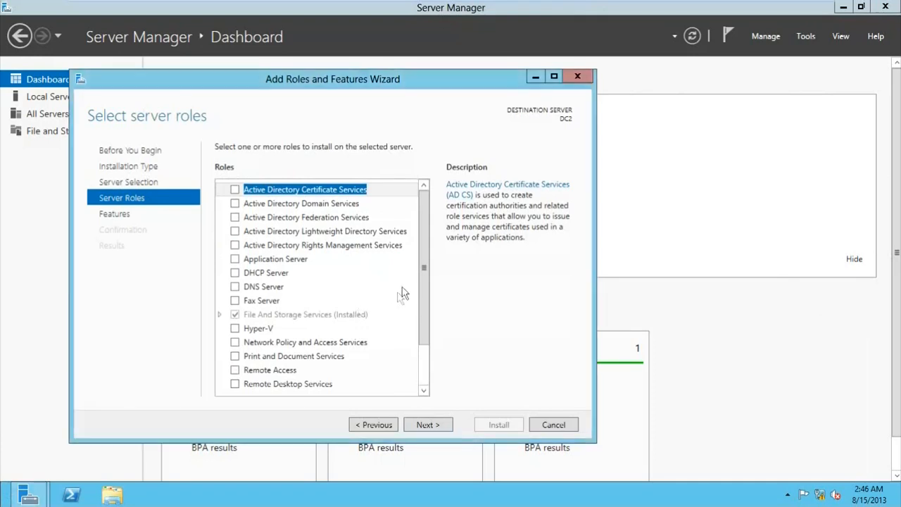
{"action": "left_click", "coordinate": [219, 314]}
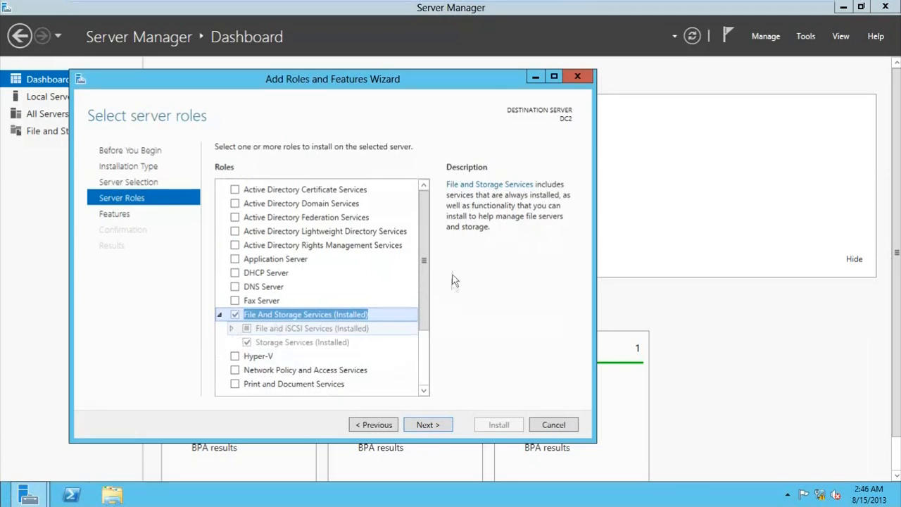
{"action": "left_click", "coordinate": [231, 329]}
{"action": "left_click_drag", "start_coordinate": [427, 269], "coordinate": [428, 332]}
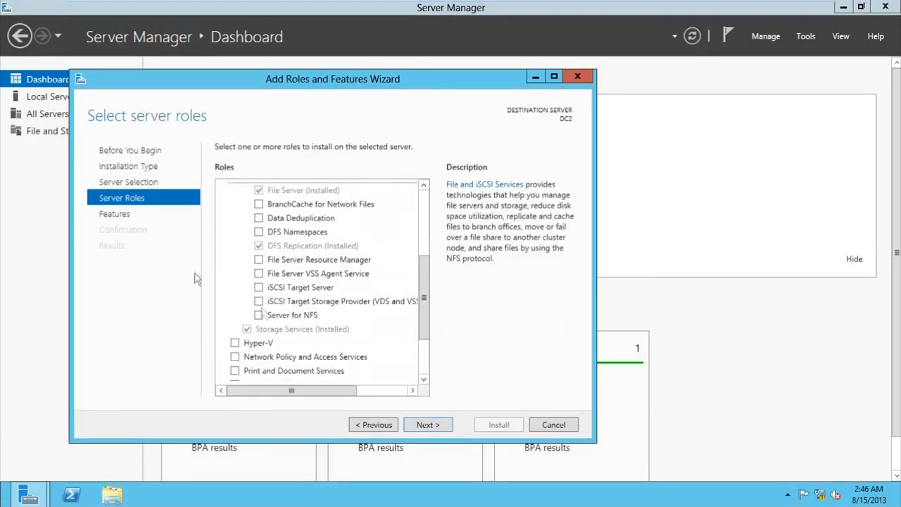
{"action": "left_click", "coordinate": [254, 235]}
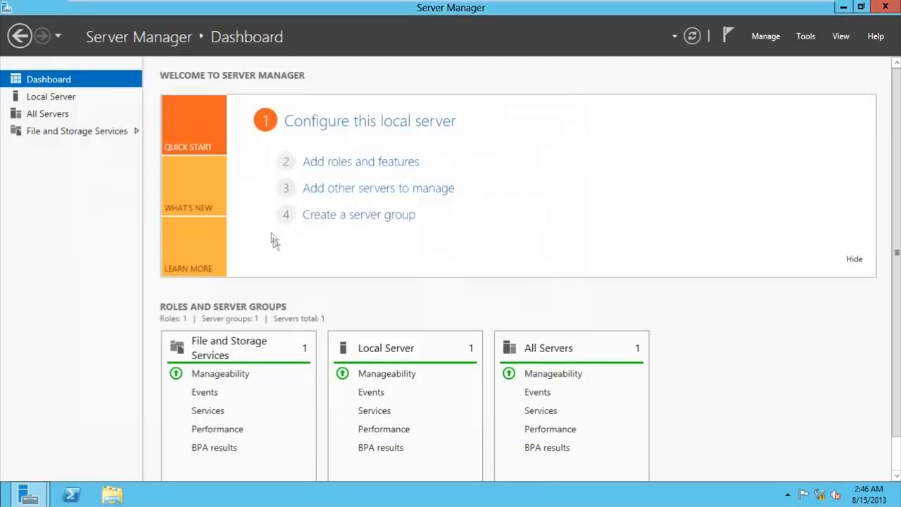
Step: Return to the roles wizard and tick the DFS Namespaces role for installation
{"action": "mouse_move", "coordinate": [31, 493]}
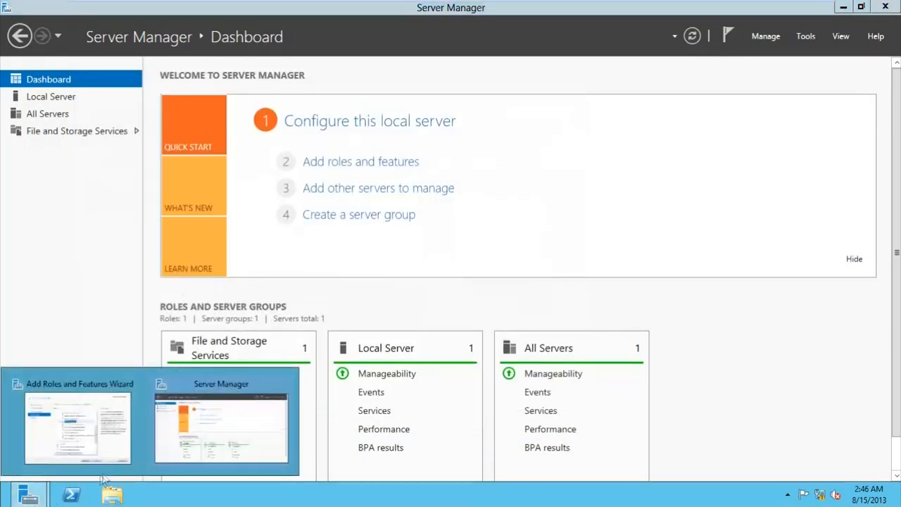
{"action": "left_click", "coordinate": [150, 459]}
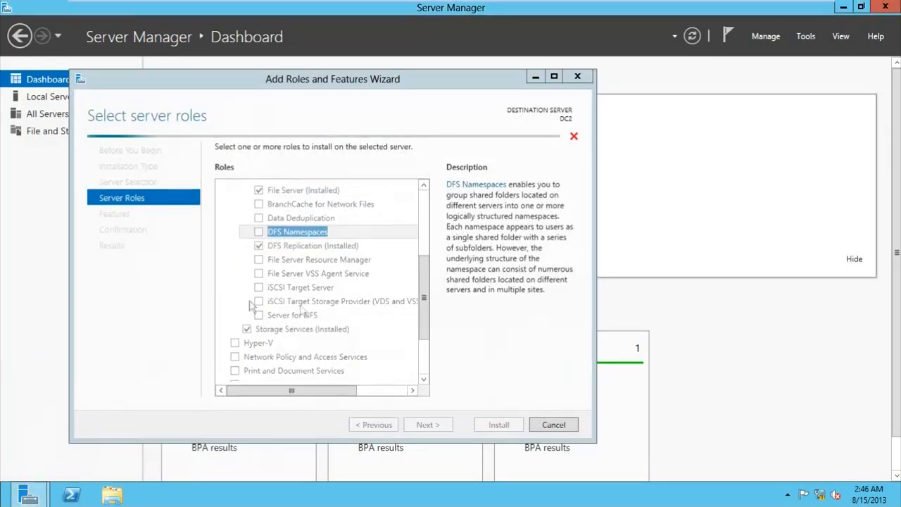
{"action": "left_click", "coordinate": [258, 234]}
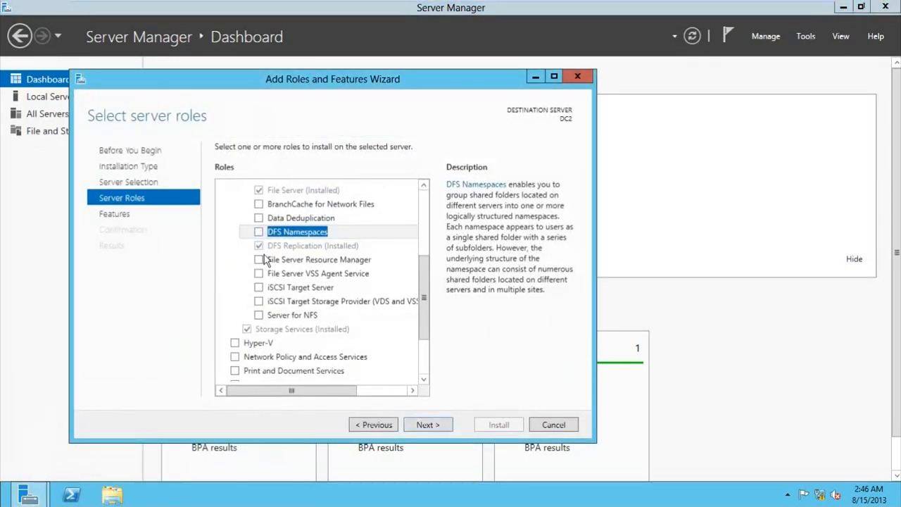
{"action": "left_click", "coordinate": [260, 236]}
{"action": "left_click", "coordinate": [259, 234]}
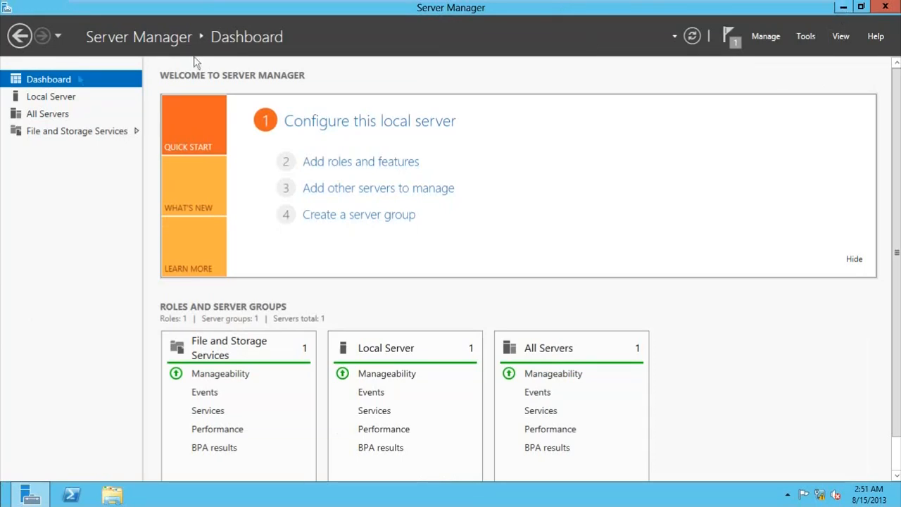
Step: Set DC2's membership to the contoso.com domain in System Properties
{"action": "left_click", "coordinate": [42, 99]}
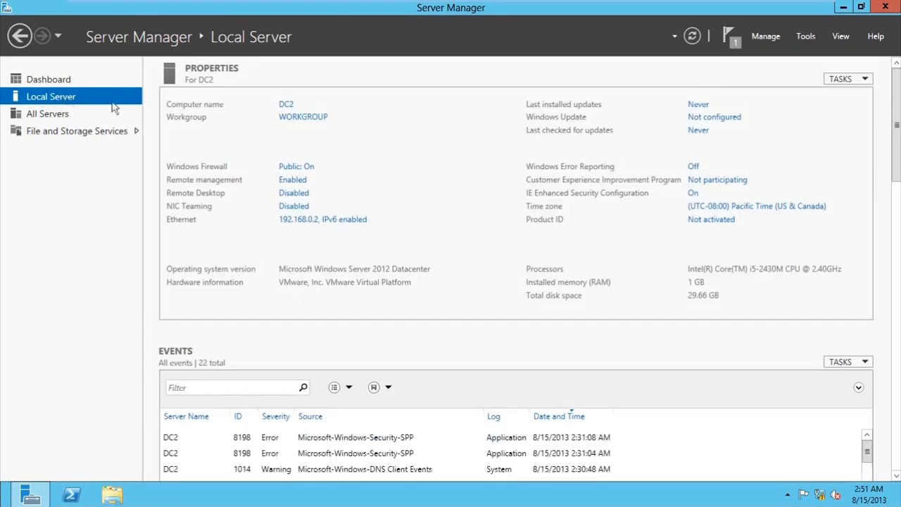
{"action": "left_click", "coordinate": [304, 118]}
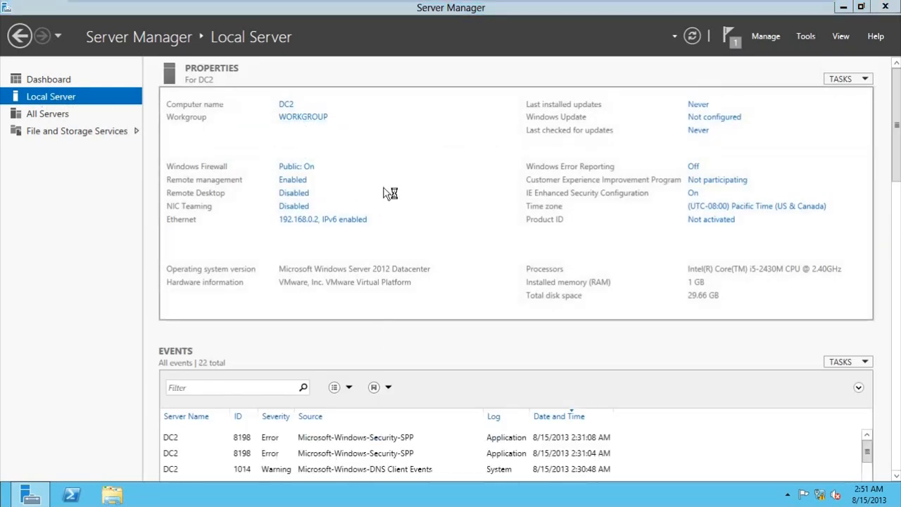
{"action": "left_click", "coordinate": [334, 263]}
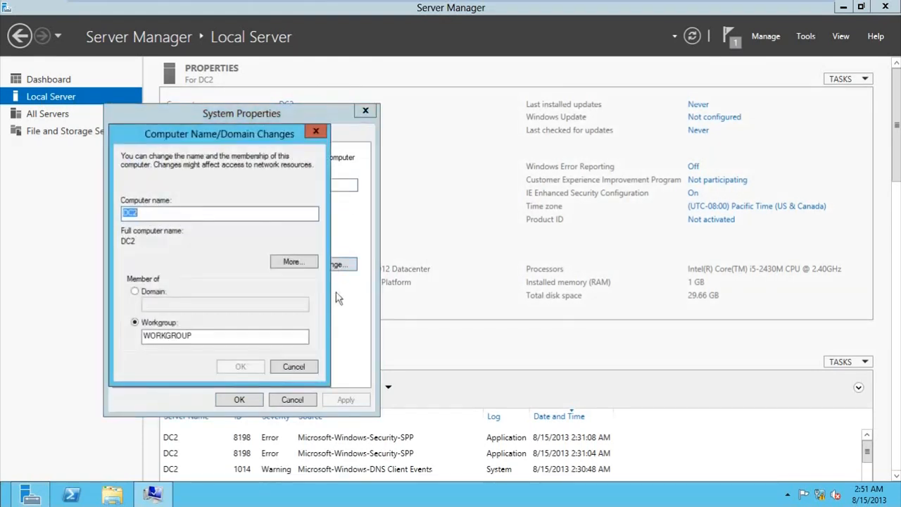
{"action": "left_click", "coordinate": [155, 292]}
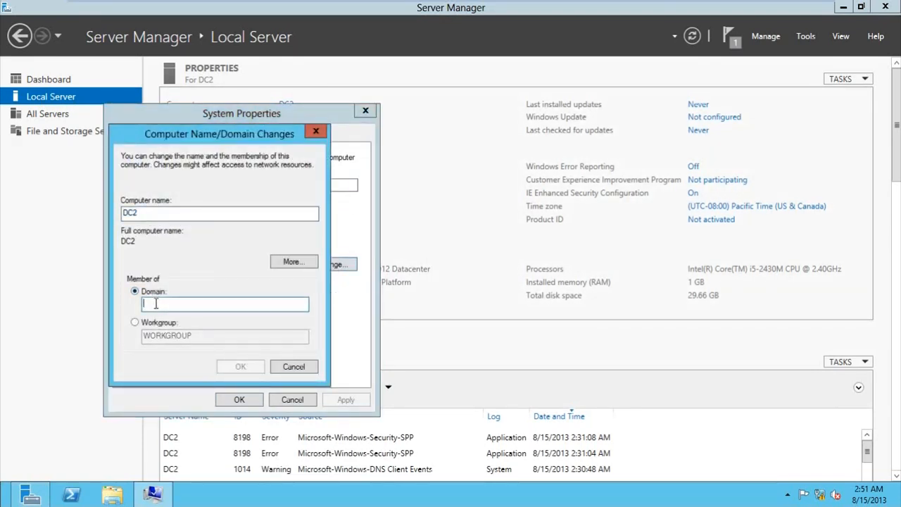
{"action": "type", "text": "contoso"}
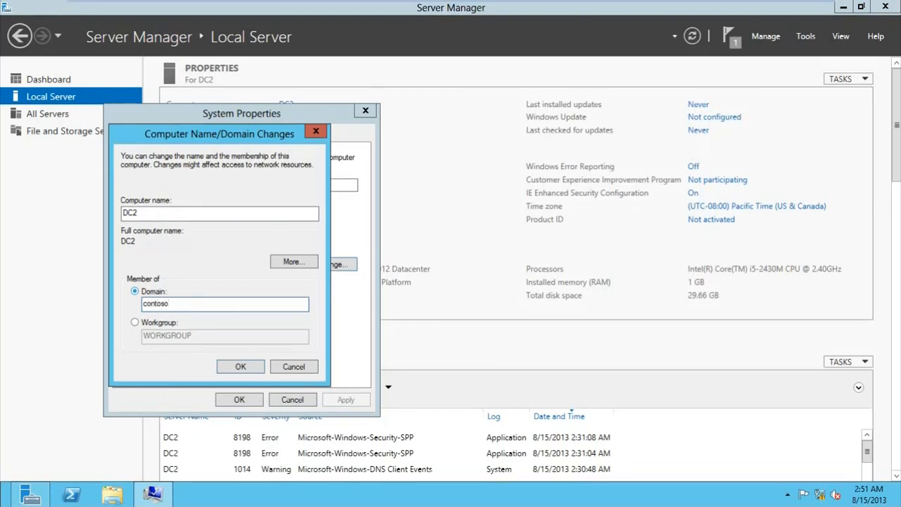
{"action": "type", "text": ".com"}
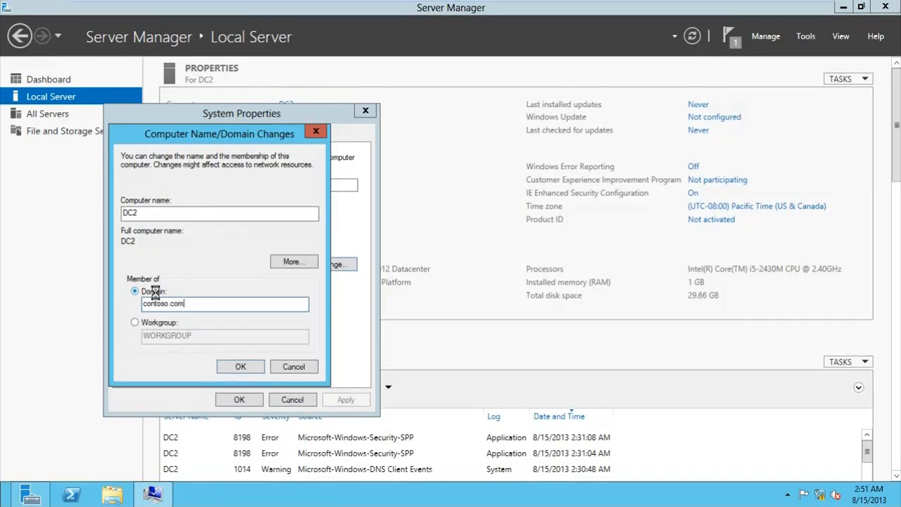
{"action": "key", "text": "Return"}
Step: Enter the domain administrator credentials, accept the welcome and restart notices, and restart DC2
{"action": "type", "text": "administrator"}
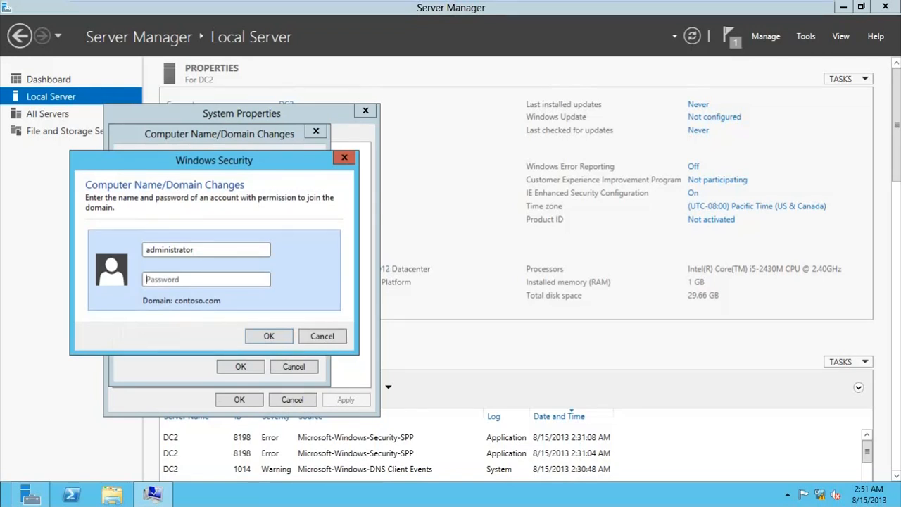
{"action": "type", "text": "P"}
{"action": "key", "text": "Return"}
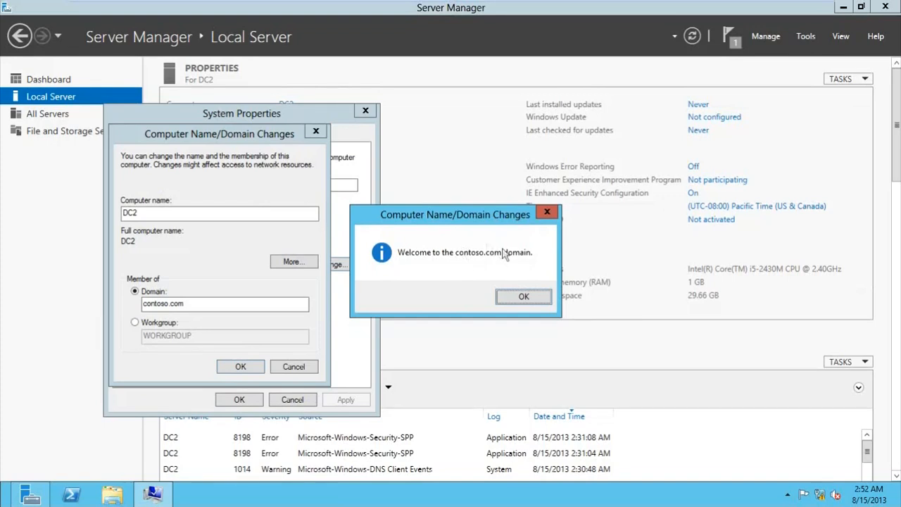
{"action": "left_click", "coordinate": [518, 295]}
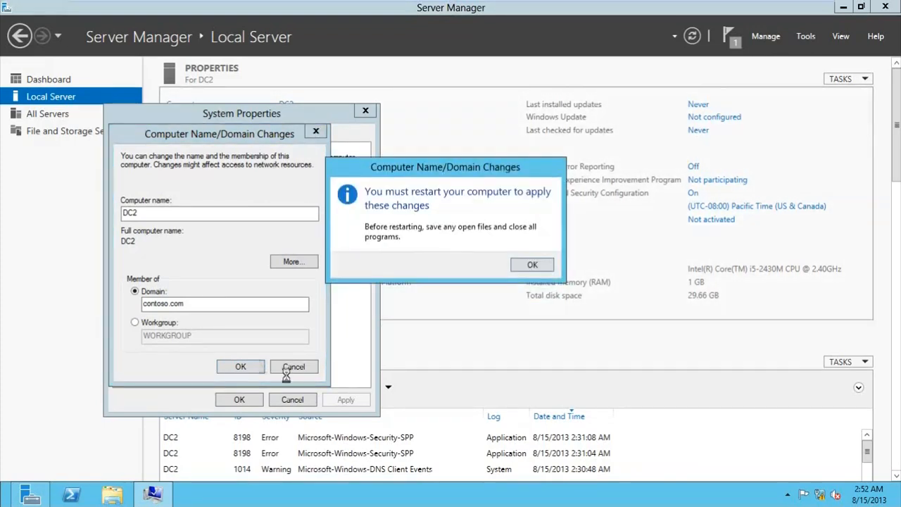
{"action": "left_click", "coordinate": [533, 266]}
{"action": "left_click", "coordinate": [258, 399]}
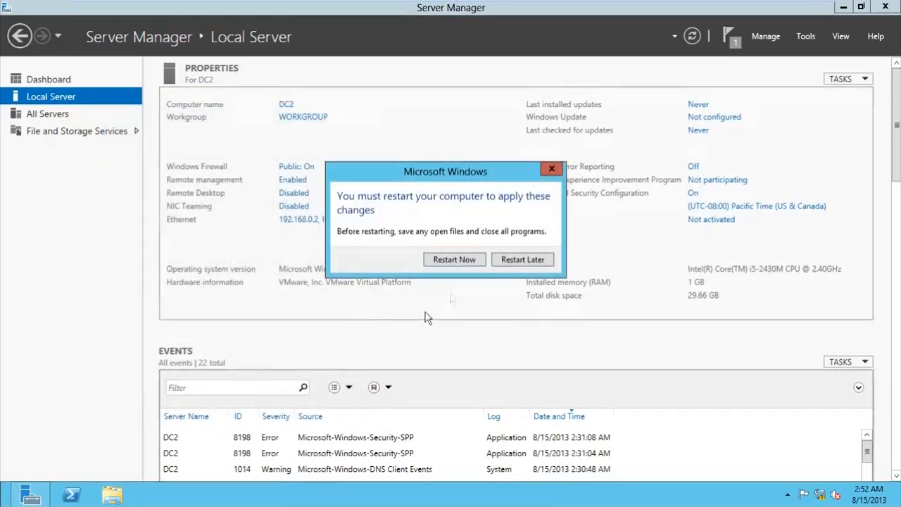
{"action": "left_click", "coordinate": [466, 265]}
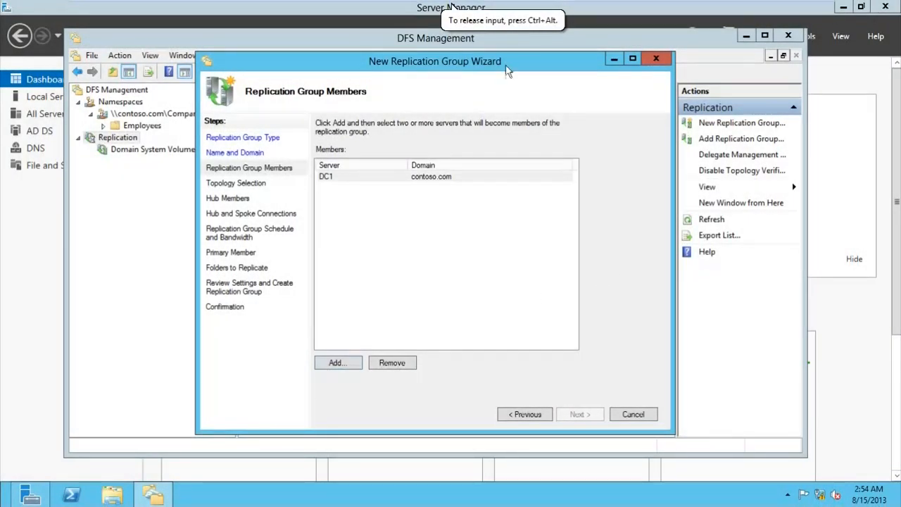
Step: Add DC2 from the domain computer search as a replication group member alongside DC1
{"action": "left_click_drag", "start_coordinate": [505, 67], "coordinate": [494, 68]}
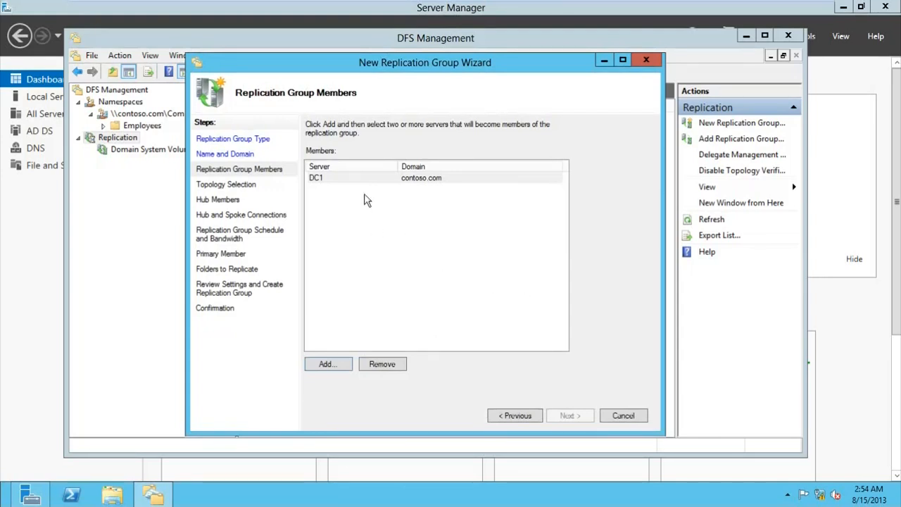
{"action": "left_click", "coordinate": [363, 219]}
{"action": "left_click", "coordinate": [338, 360]}
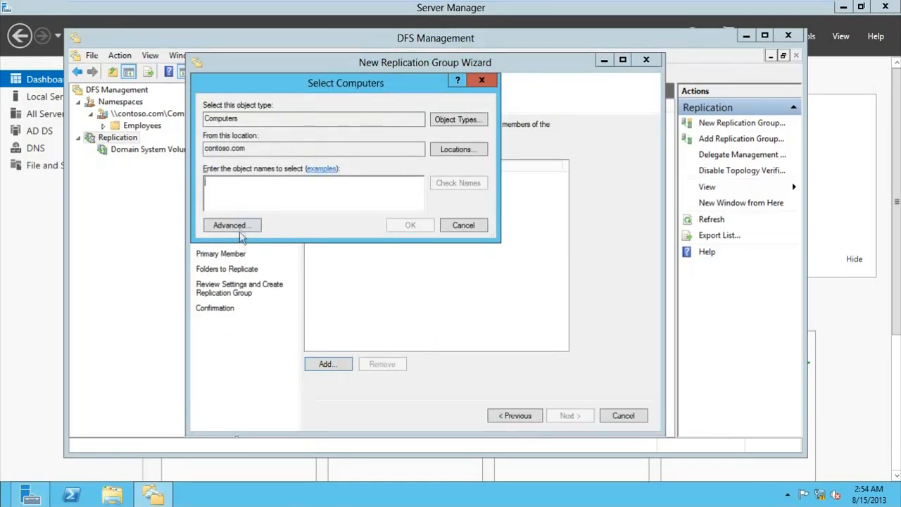
{"action": "left_click", "coordinate": [239, 227]}
{"action": "left_click", "coordinate": [510, 230]}
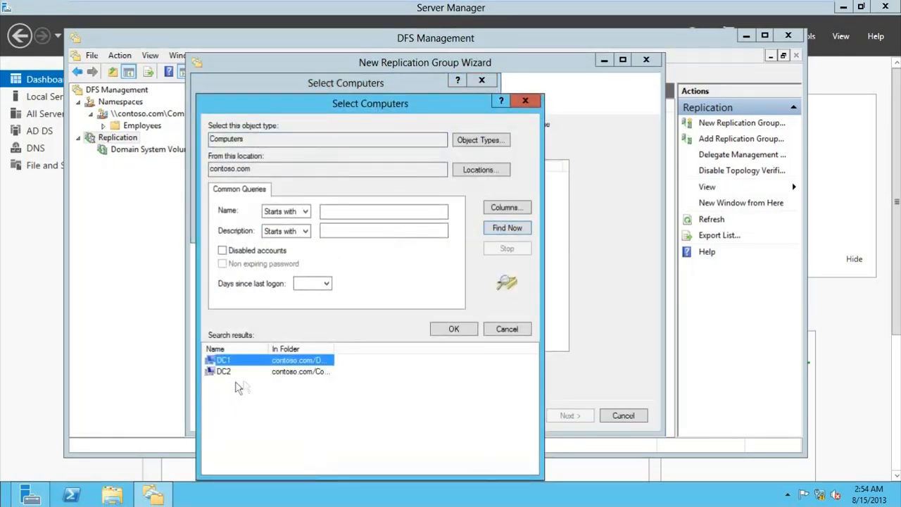
{"action": "left_click", "coordinate": [287, 373]}
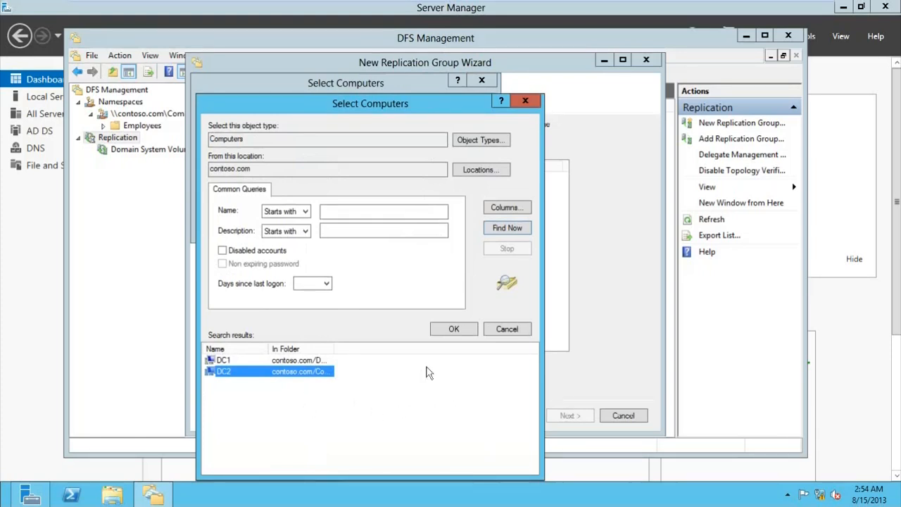
{"action": "left_click", "coordinate": [453, 331]}
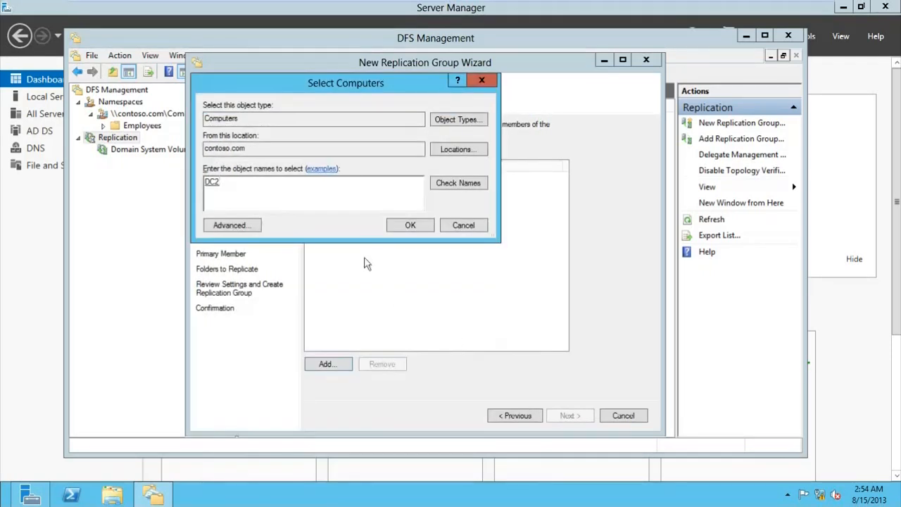
{"action": "left_click", "coordinate": [404, 225]}
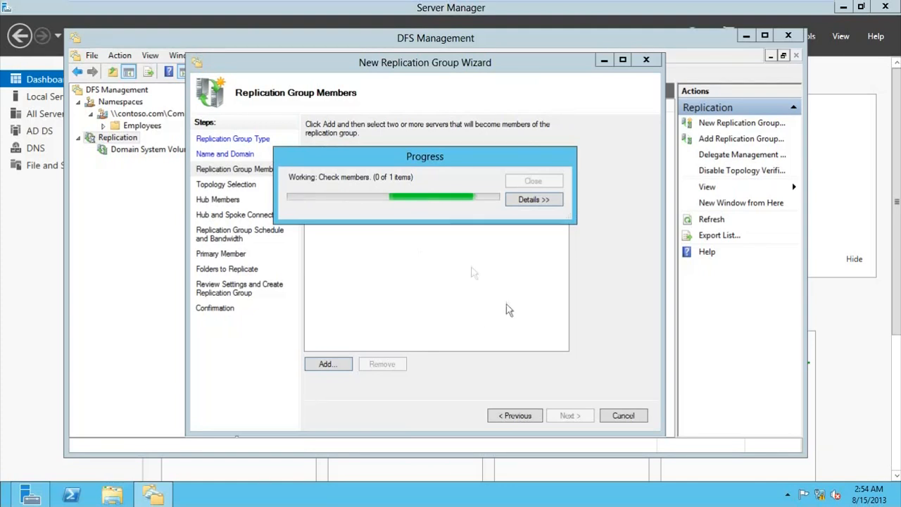
Step: Check that DC1 and DC2 are both listed as members and continue to Topology Selection
{"action": "left_click_drag", "start_coordinate": [441, 158], "coordinate": [241, 148]}
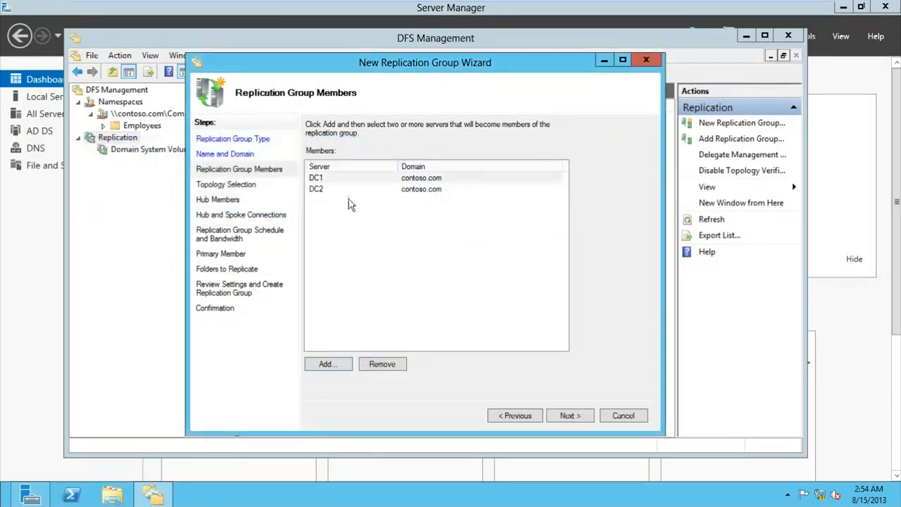
{"action": "left_click_drag", "start_coordinate": [376, 265], "coordinate": [347, 169]}
{"action": "left_click", "coordinate": [345, 232]}
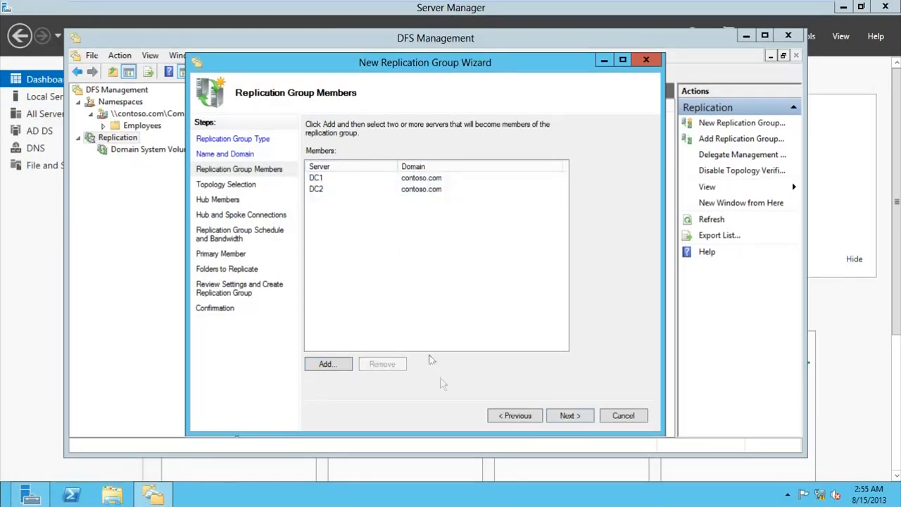
{"action": "left_click", "coordinate": [569, 415]}
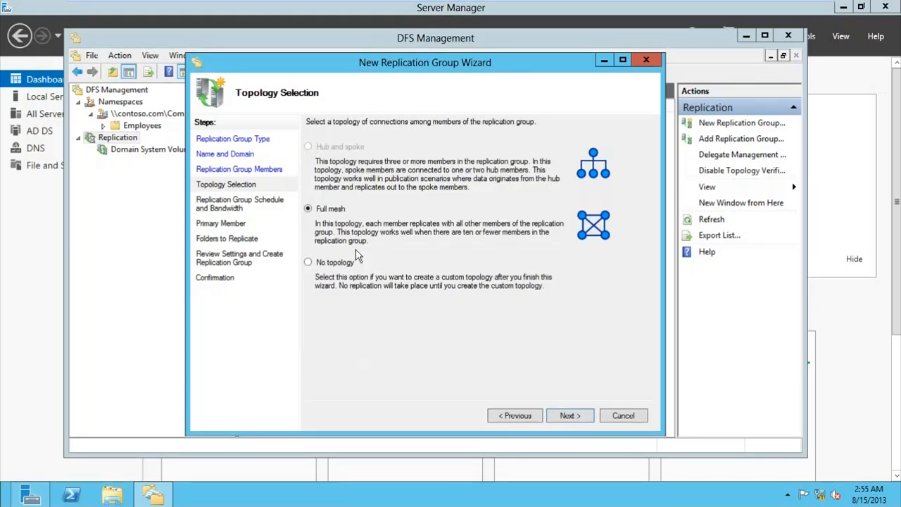
Step: Keep Full mesh topology and continuous full-bandwidth replication, and set DC1 as primary member
{"action": "left_click", "coordinate": [556, 414]}
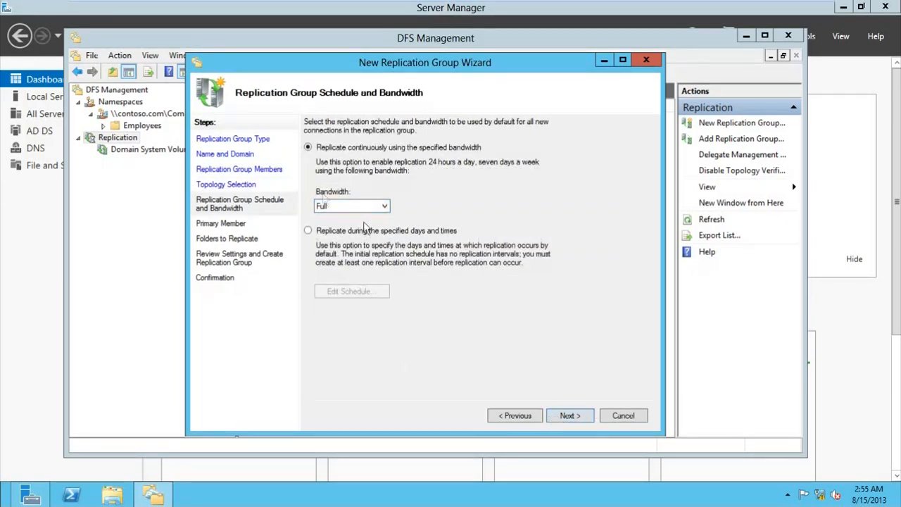
{"action": "left_click", "coordinate": [570, 416]}
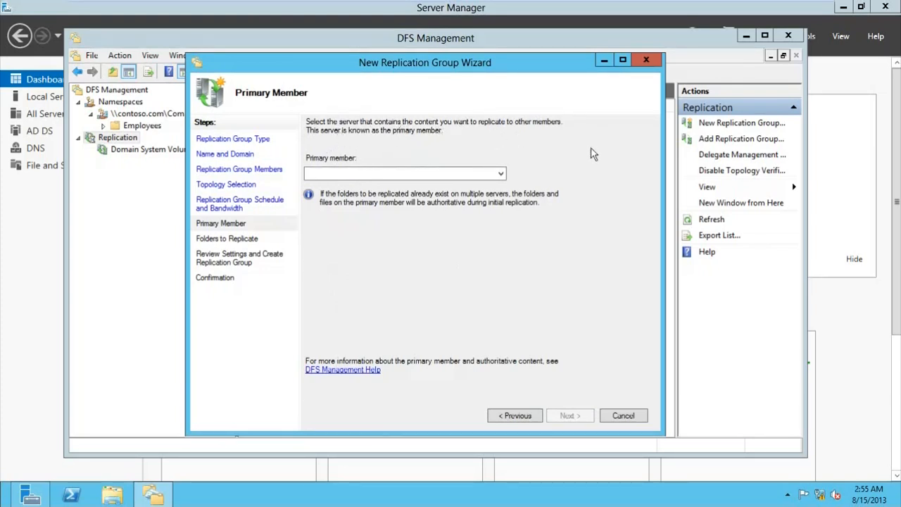
{"action": "left_click", "coordinate": [479, 179]}
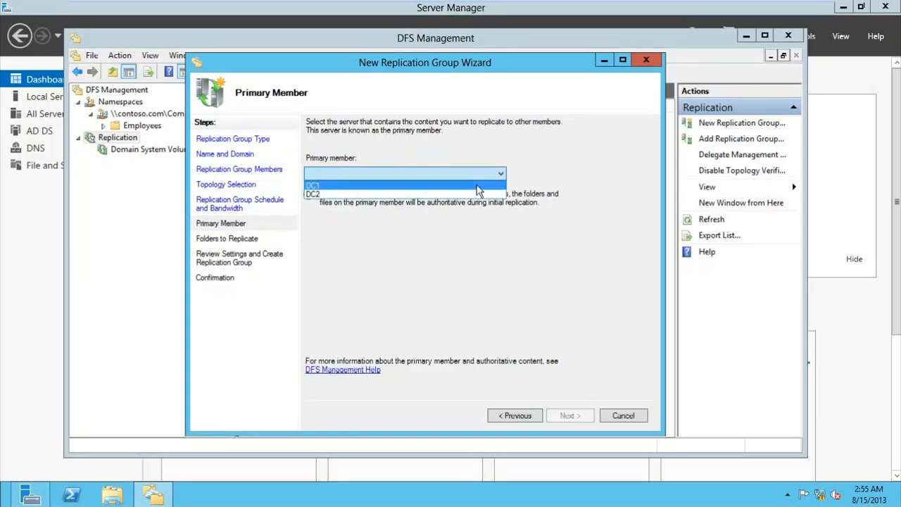
{"action": "left_click", "coordinate": [478, 186]}
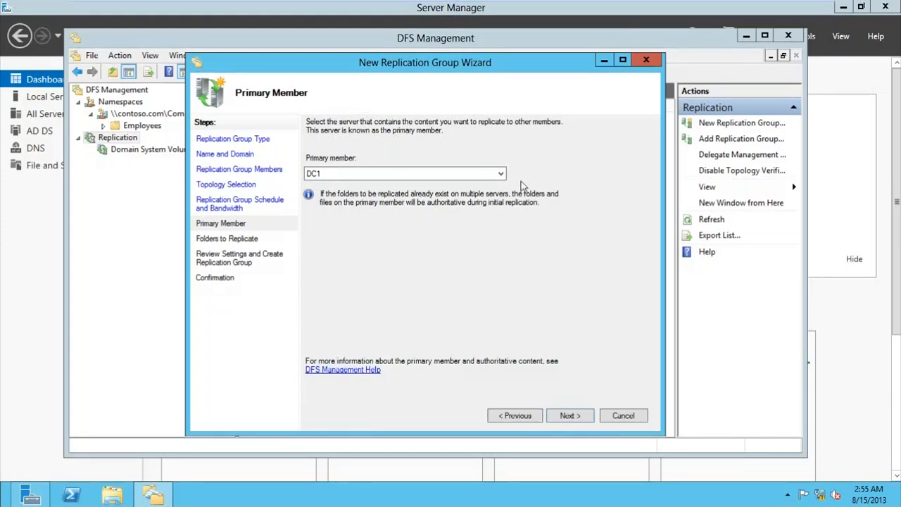
{"action": "left_click", "coordinate": [568, 414]}
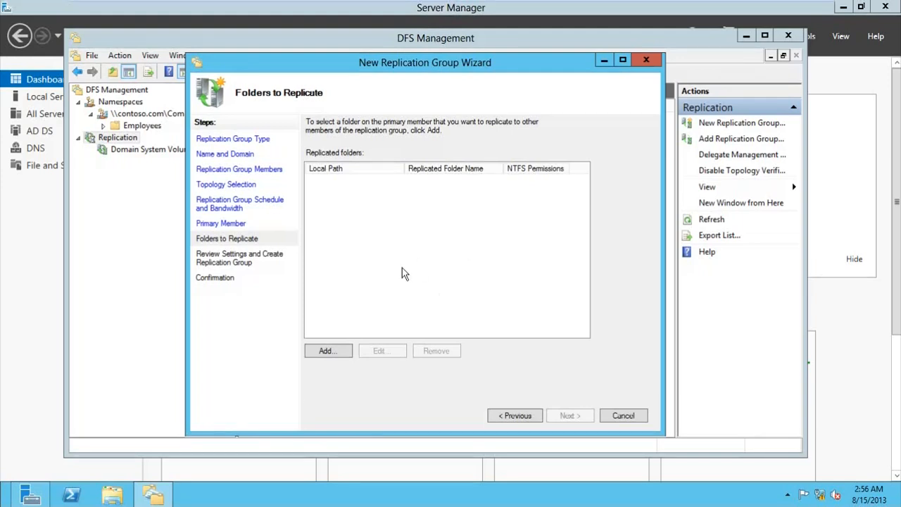
Step: Add DC1's C:\DFSRoots\CompanyFiles as the replicated folder, keeping existing NTFS permissions
{"action": "left_click", "coordinate": [344, 353]}
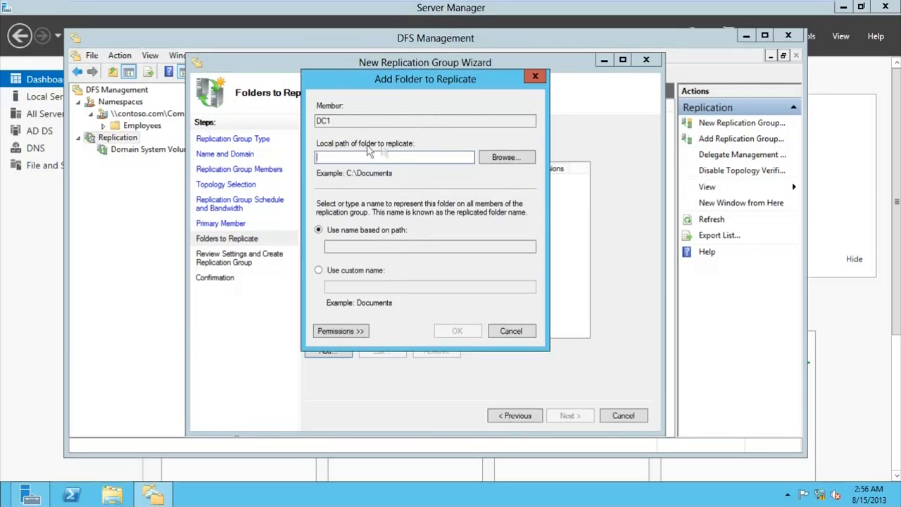
{"action": "left_click", "coordinate": [503, 156]}
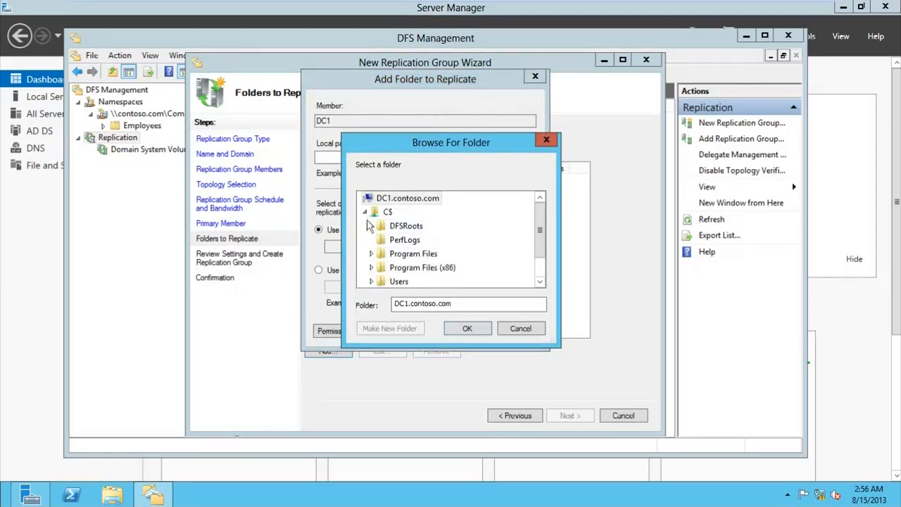
{"action": "left_click", "coordinate": [371, 226]}
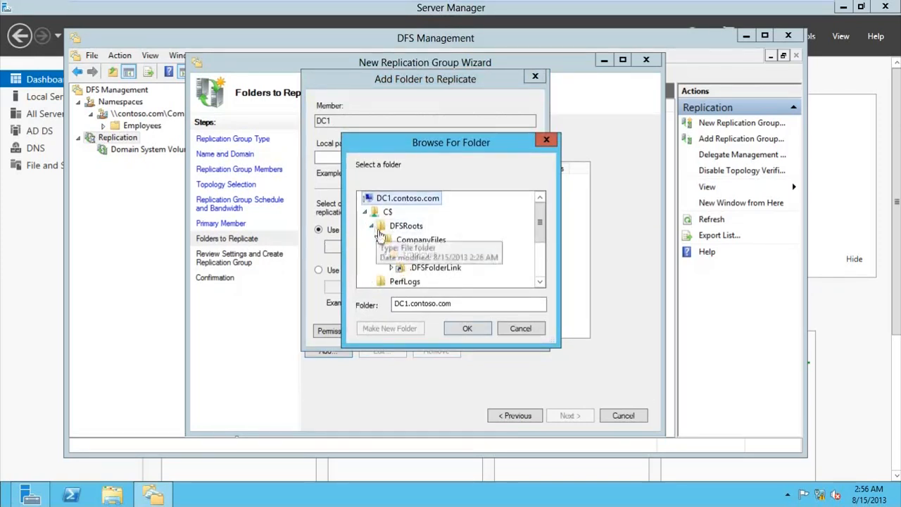
{"action": "left_click", "coordinate": [411, 241]}
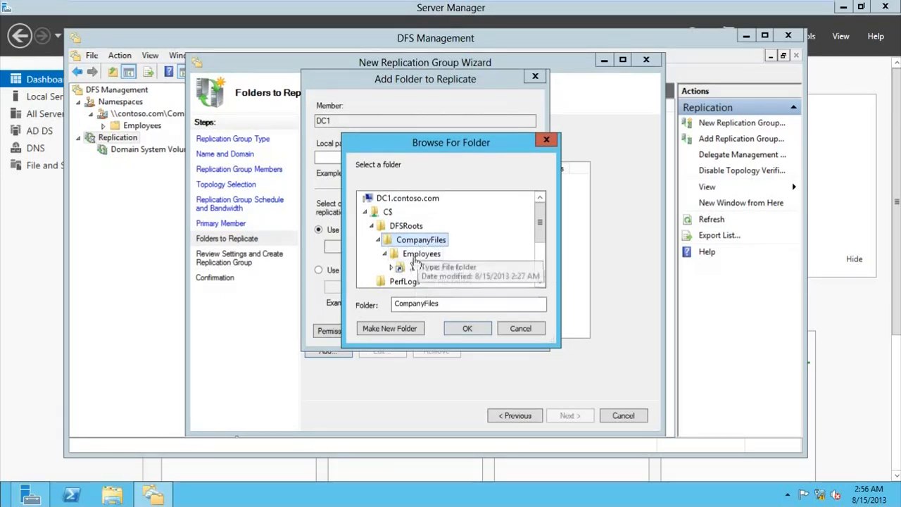
{"action": "left_click", "coordinate": [458, 331]}
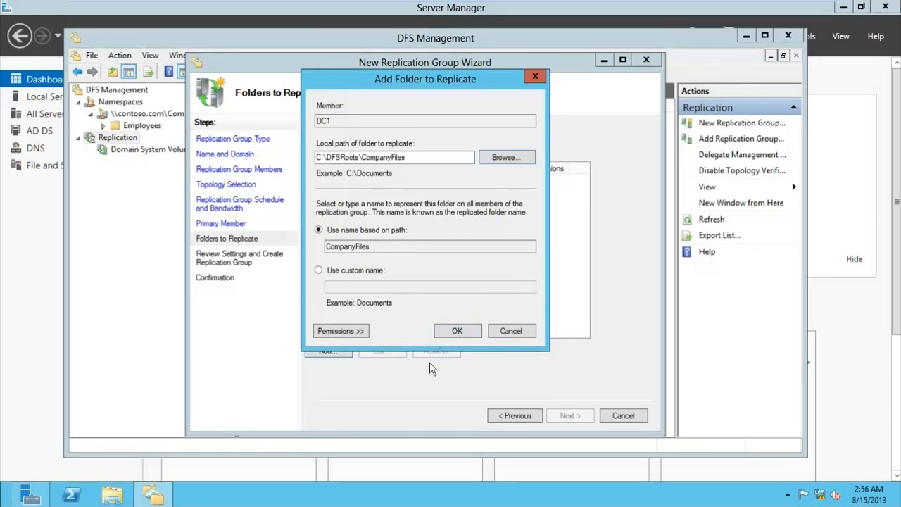
{"action": "left_click", "coordinate": [356, 331]}
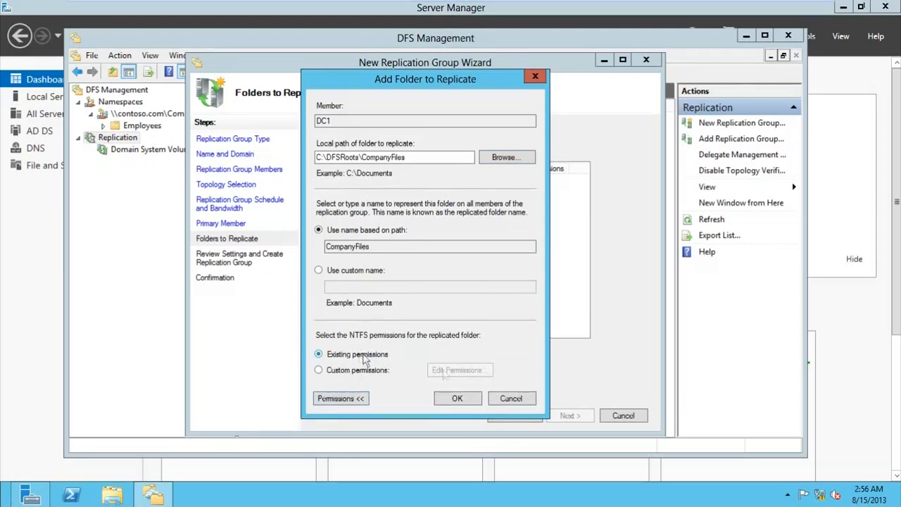
{"action": "left_click", "coordinate": [456, 398]}
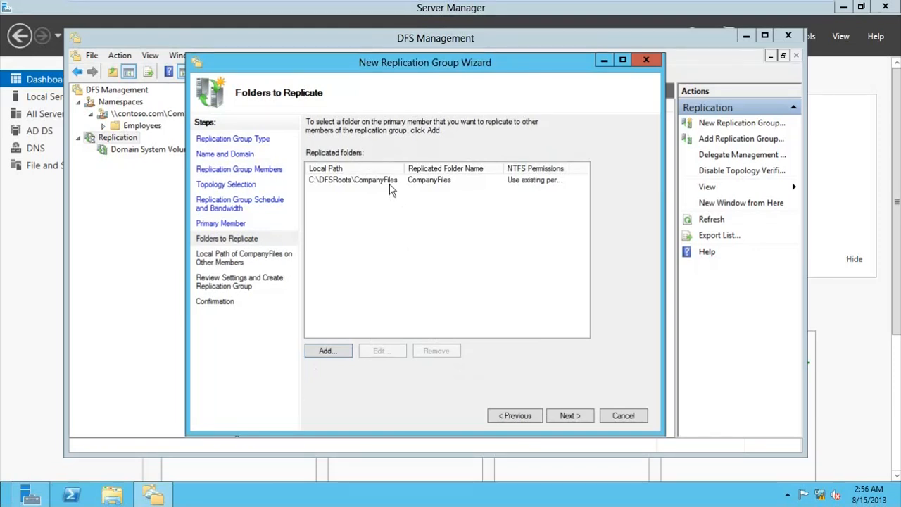
{"action": "left_click", "coordinate": [555, 416]}
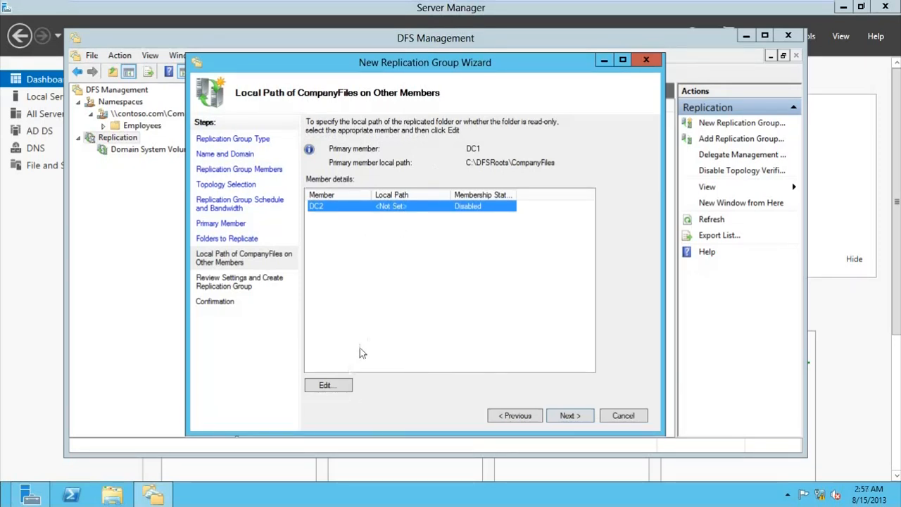
Step: Enable CompanyFiles membership on DC2 and browse to DC2's C$ drive
{"action": "left_click", "coordinate": [327, 386]}
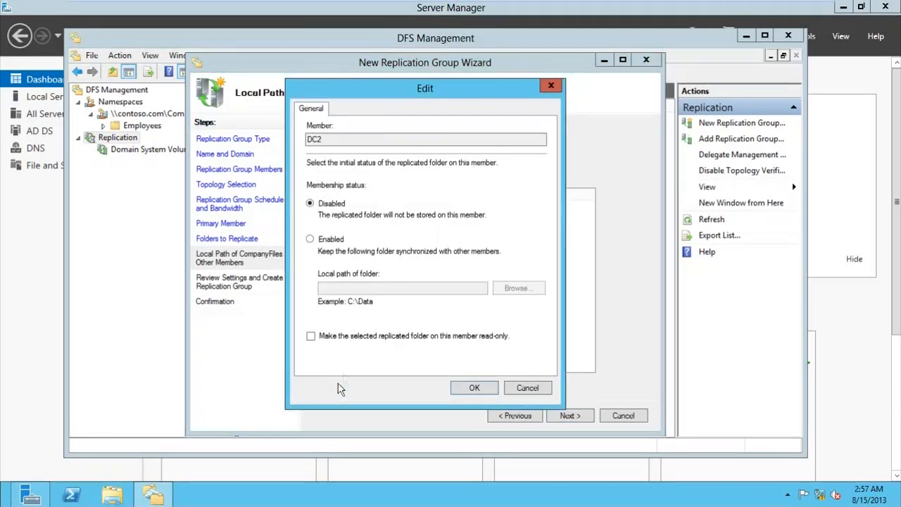
{"action": "left_click", "coordinate": [329, 242]}
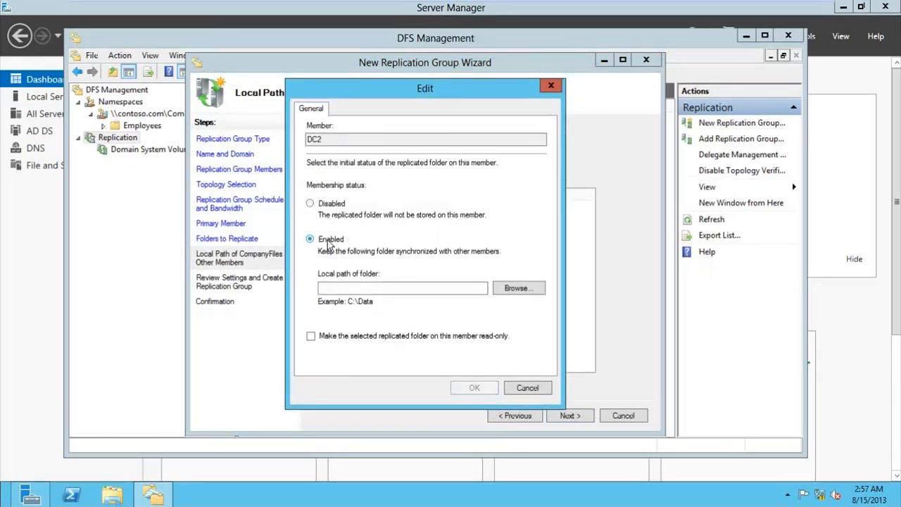
{"action": "left_click", "coordinate": [516, 292]}
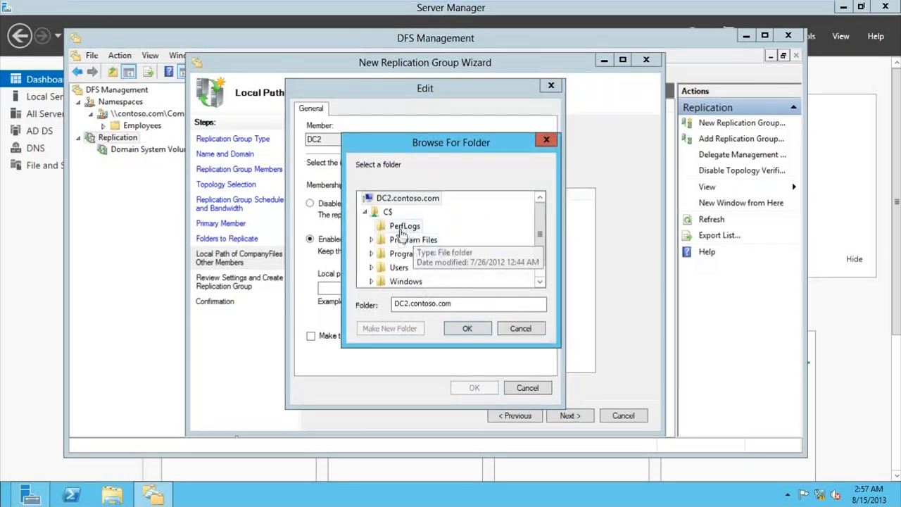
{"action": "left_click_drag", "start_coordinate": [542, 225], "coordinate": [537, 248]}
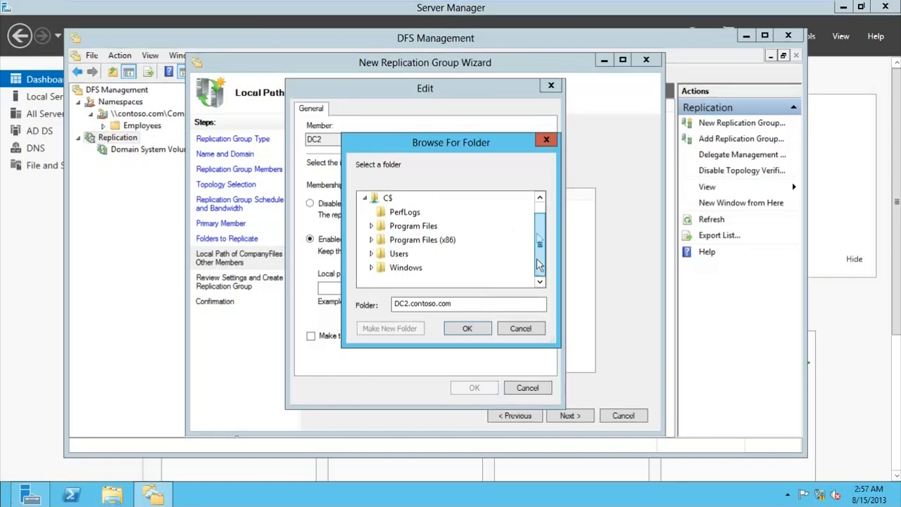
{"action": "scroll", "coordinate": [539, 264], "scroll_direction": "up", "scroll_amount": 1}
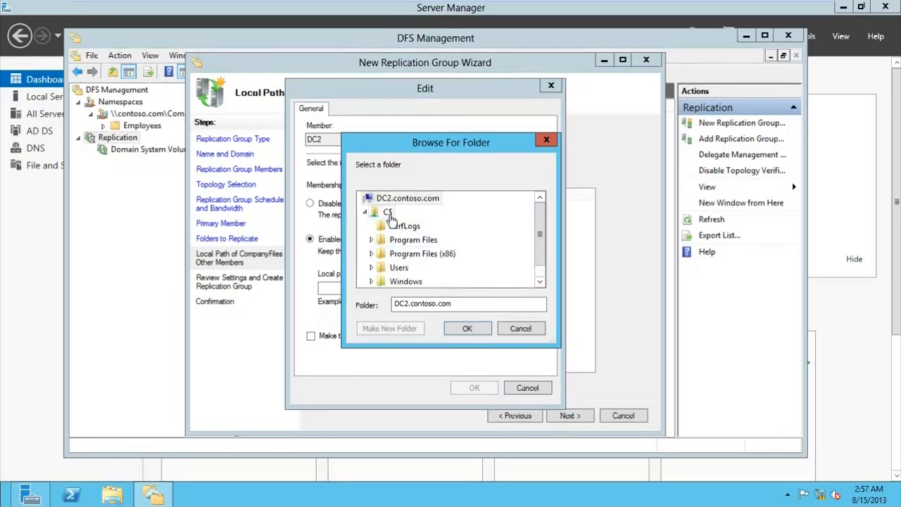
{"action": "left_click", "coordinate": [387, 213]}
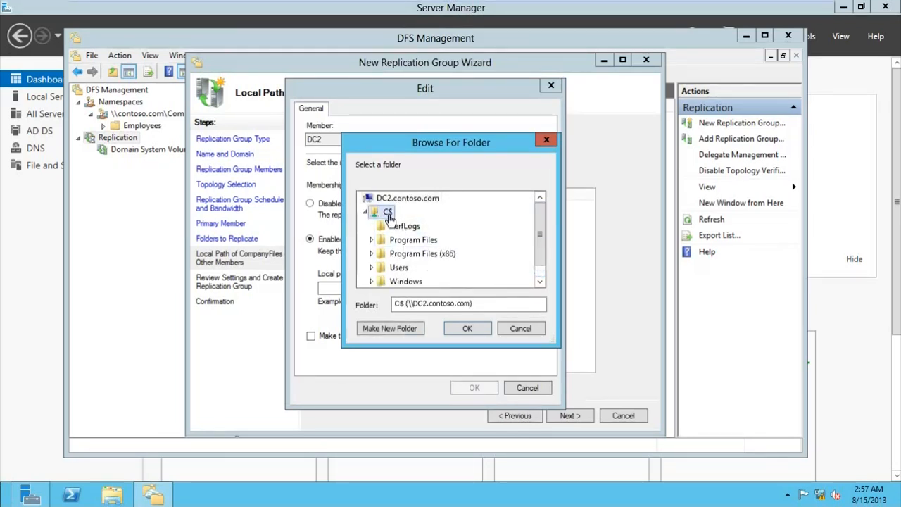
Step: Create a CompanyFilesReplication folder on DC2's C$ and set it as DC2's local path
{"action": "left_click", "coordinate": [413, 329]}
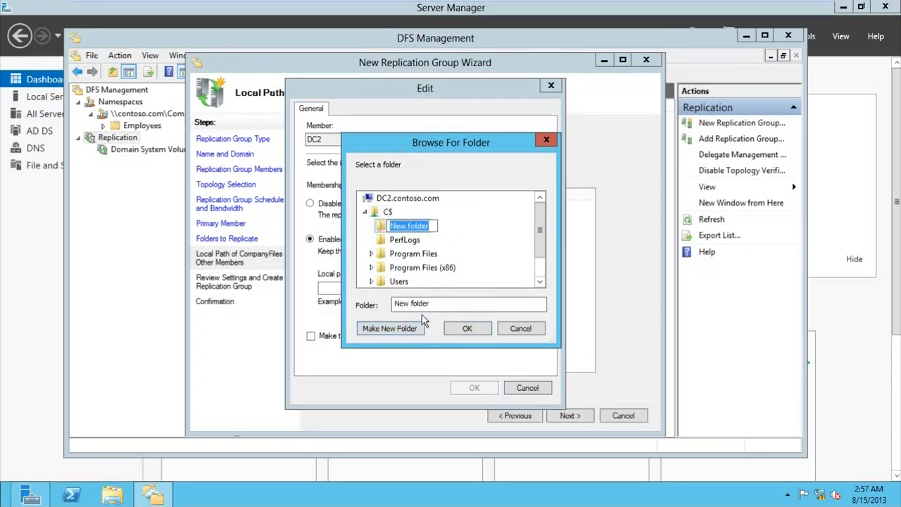
{"action": "type", "text": "Company"}
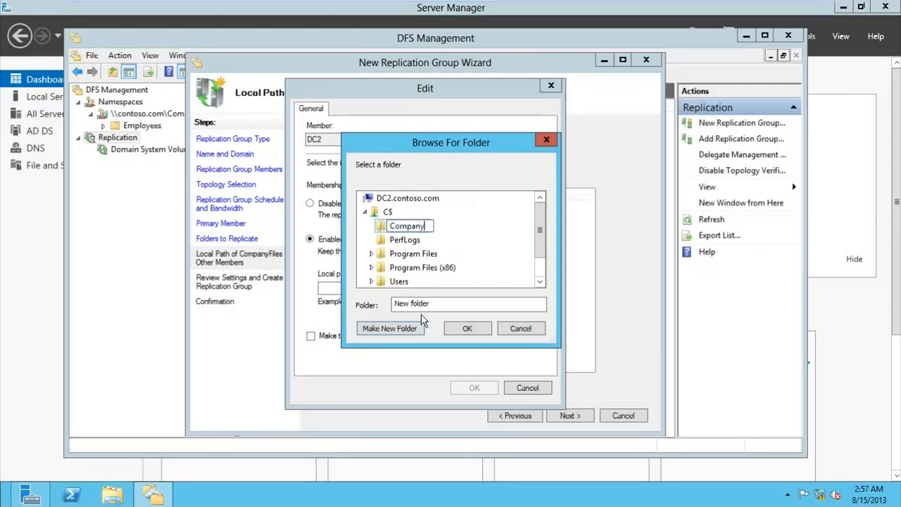
{"action": "type", "text": "FilesReplicatio"}
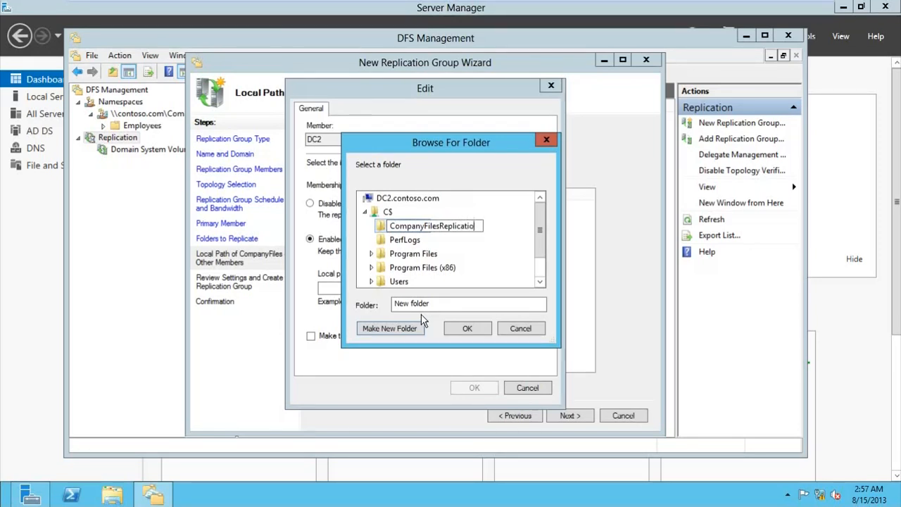
{"action": "type", "text": "n"}
{"action": "left_click", "coordinate": [378, 227]}
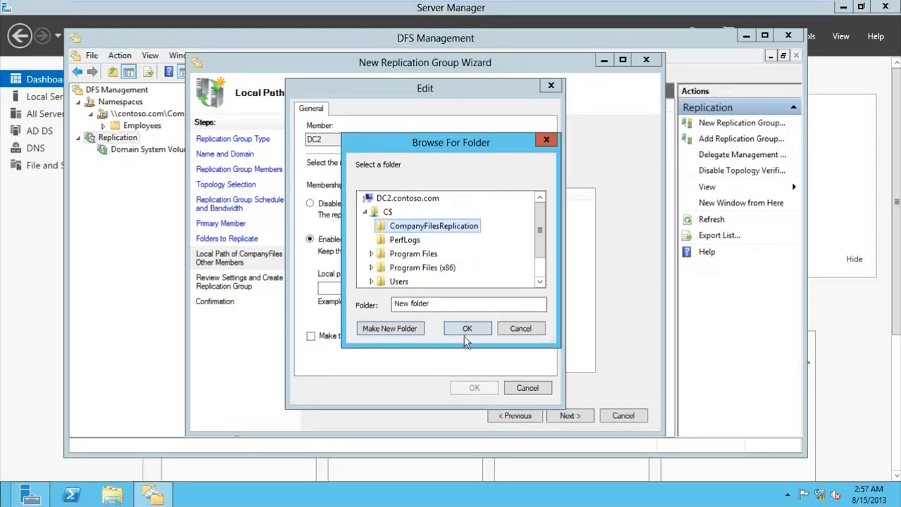
{"action": "left_click", "coordinate": [386, 212]}
{"action": "left_click", "coordinate": [408, 228]}
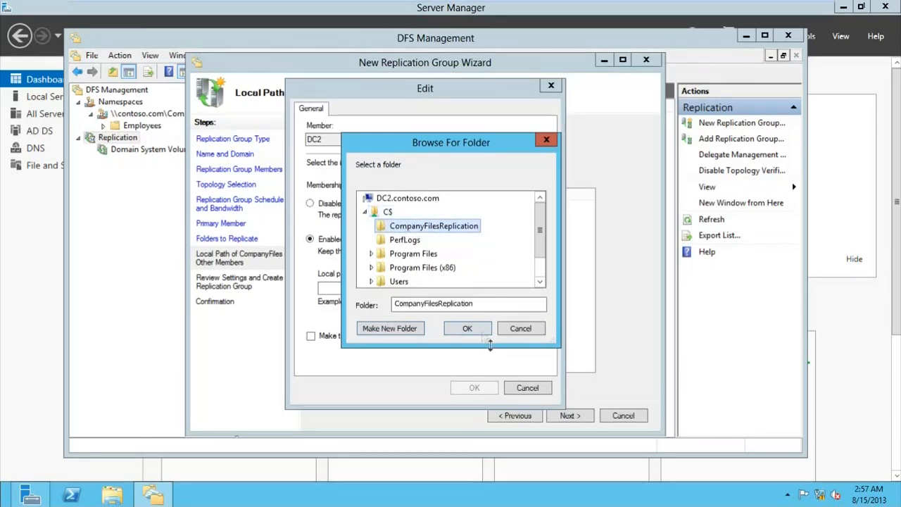
{"action": "left_click", "coordinate": [467, 329]}
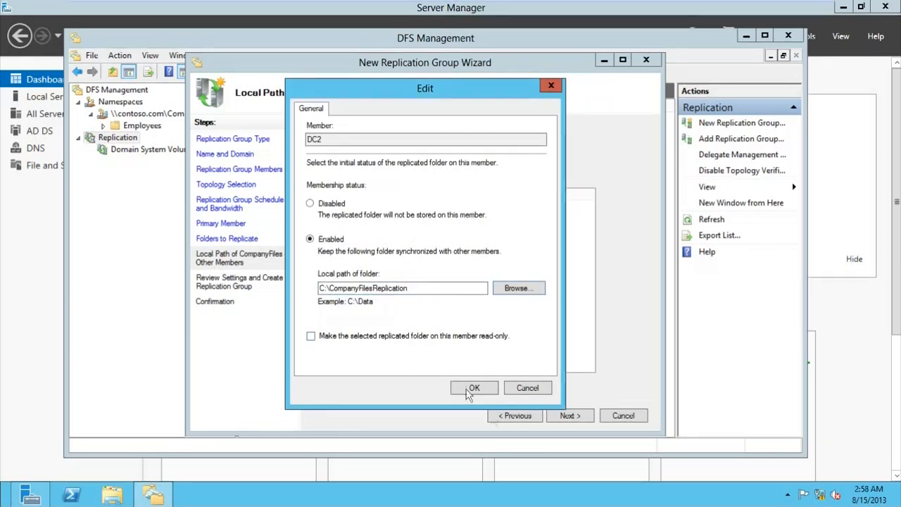
{"action": "left_click", "coordinate": [489, 391]}
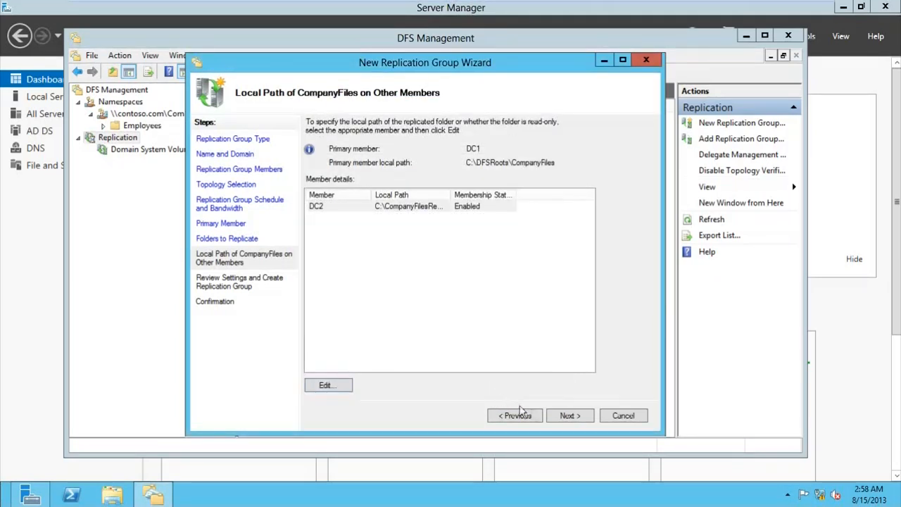
Step: Review the settings, create the CompanyFilesReplication group, and close the completed wizard
{"action": "left_click", "coordinate": [557, 415]}
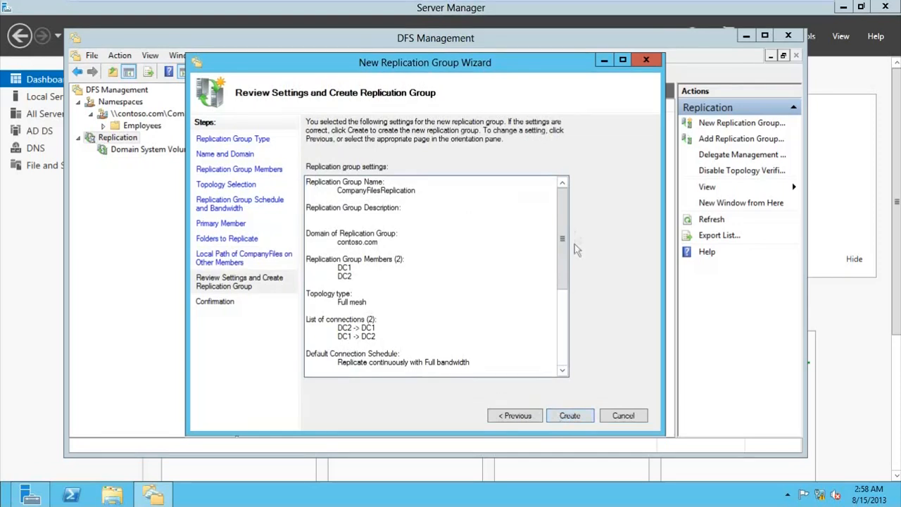
{"action": "left_click_drag", "start_coordinate": [563, 243], "coordinate": [563, 321]}
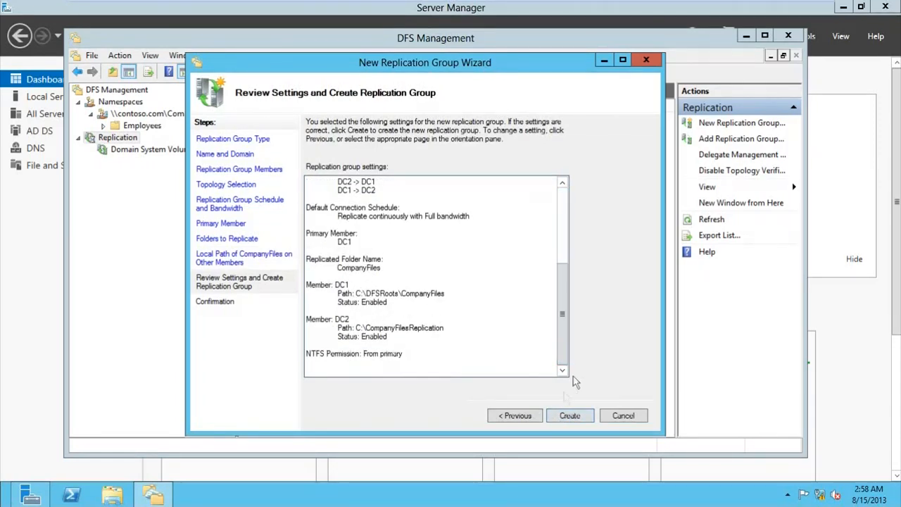
{"action": "left_click", "coordinate": [558, 416]}
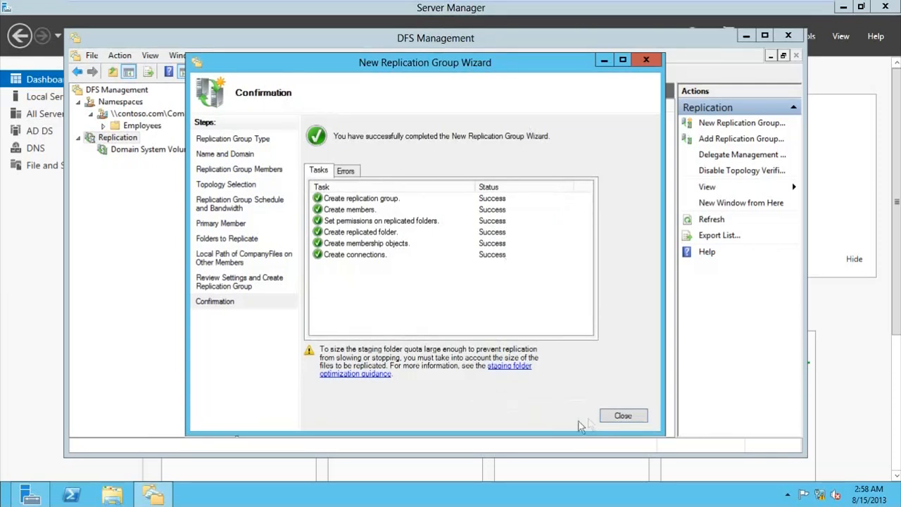
{"action": "left_click", "coordinate": [613, 419]}
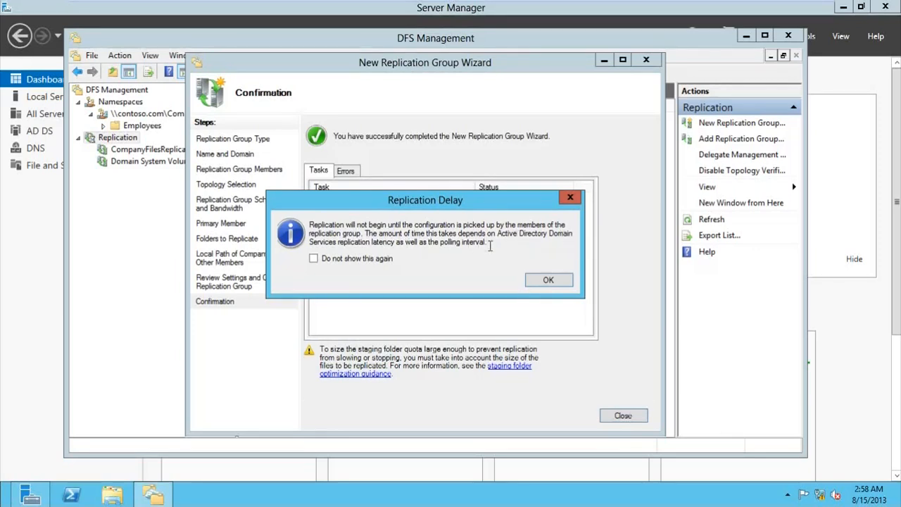
Step: Dismiss the replication delay notice and inspect the group's DC1 and DC2 memberships and connections
{"action": "left_click", "coordinate": [545, 280]}
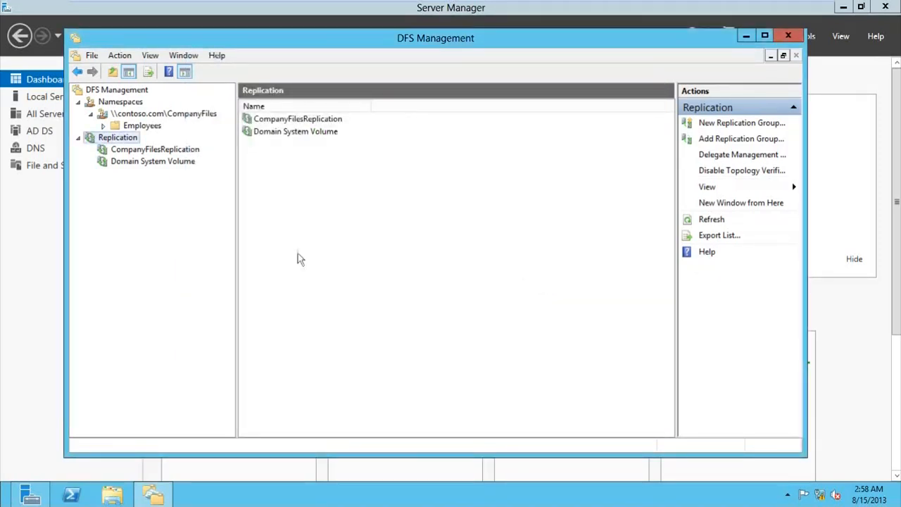
{"action": "left_click", "coordinate": [137, 146]}
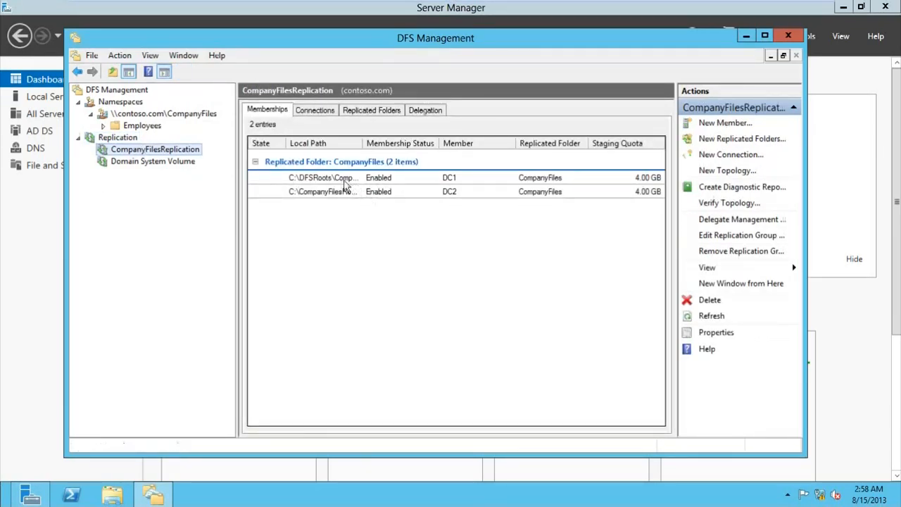
{"action": "left_click", "coordinate": [301, 179]}
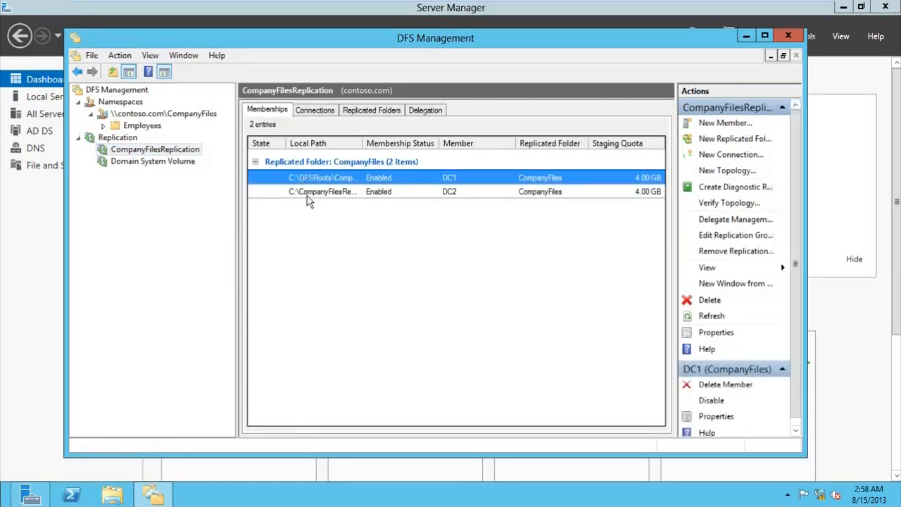
{"action": "left_click", "coordinate": [310, 191]}
{"action": "left_click", "coordinate": [319, 179]}
{"action": "left_click", "coordinate": [314, 110]}
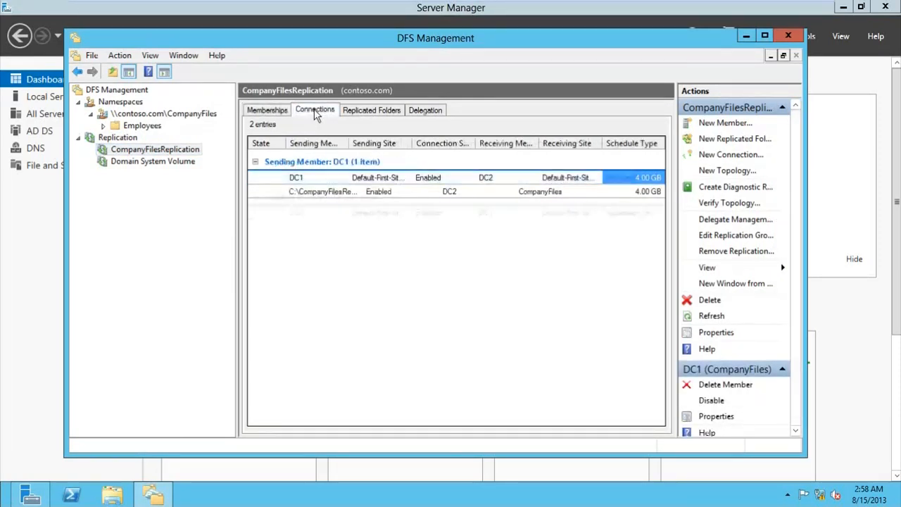
{"action": "left_click", "coordinate": [325, 181]}
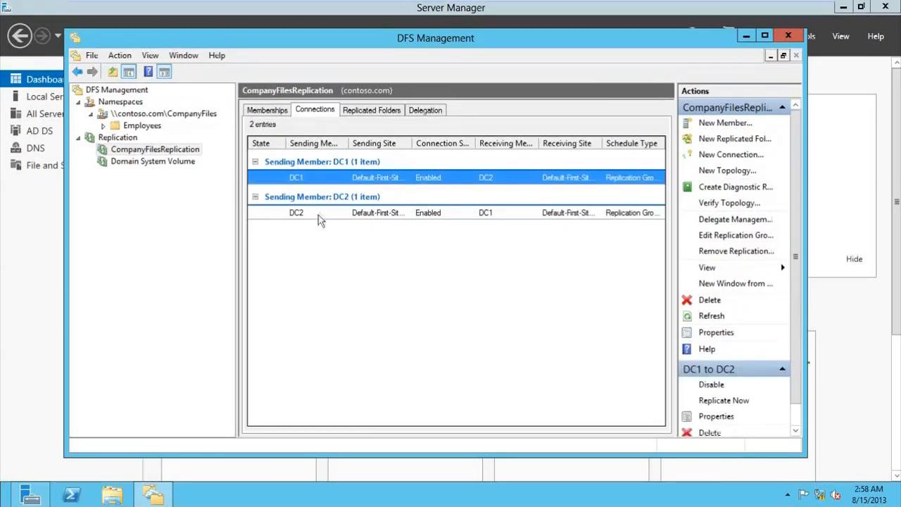
{"action": "left_click", "coordinate": [320, 214]}
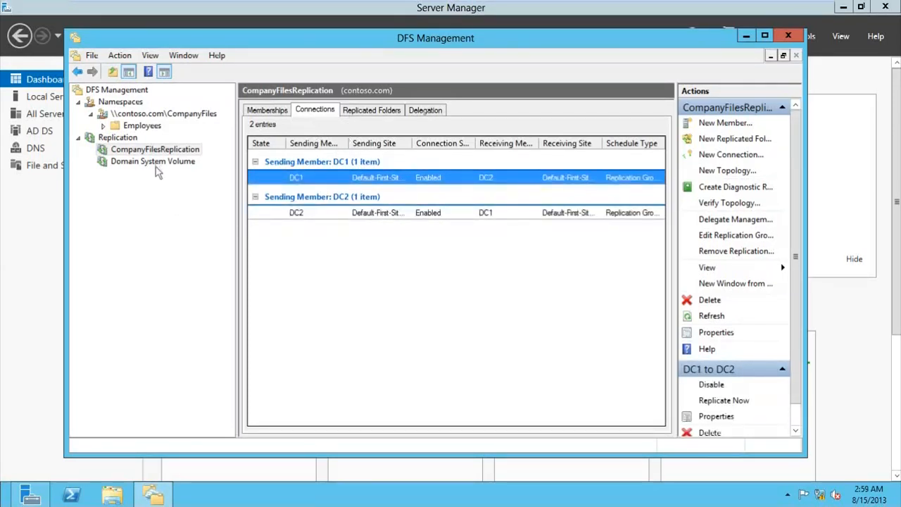
{"action": "left_click", "coordinate": [156, 150]}
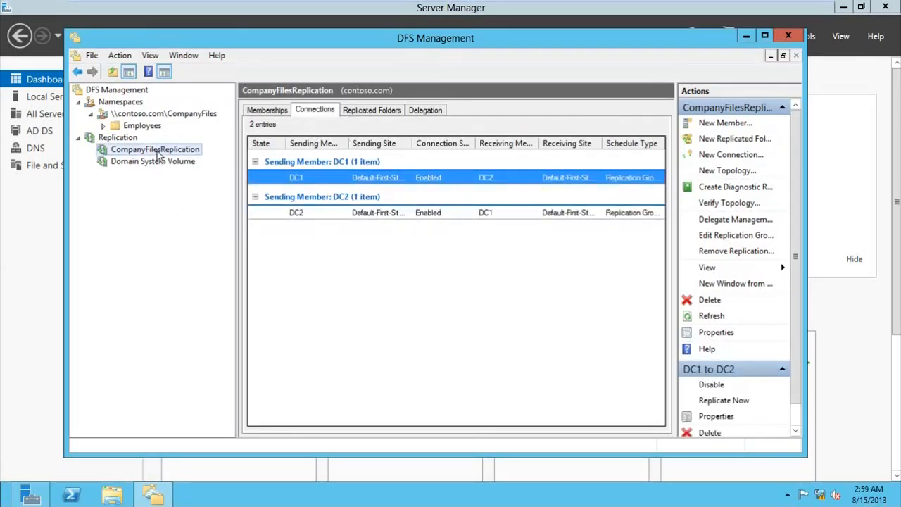
Step: Replicate the DC1-to-DC2 connection now, keeping the normal schedule
{"action": "right_click", "coordinate": [318, 180]}
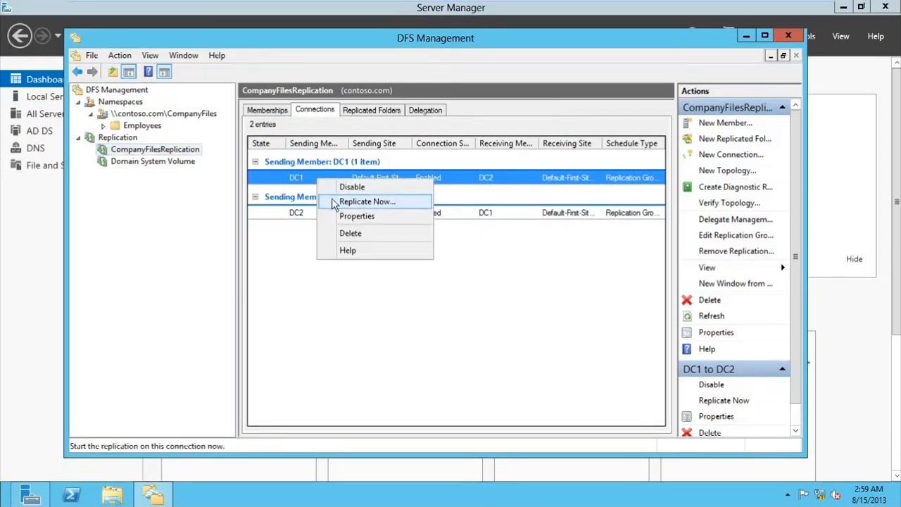
{"action": "left_click", "coordinate": [332, 201]}
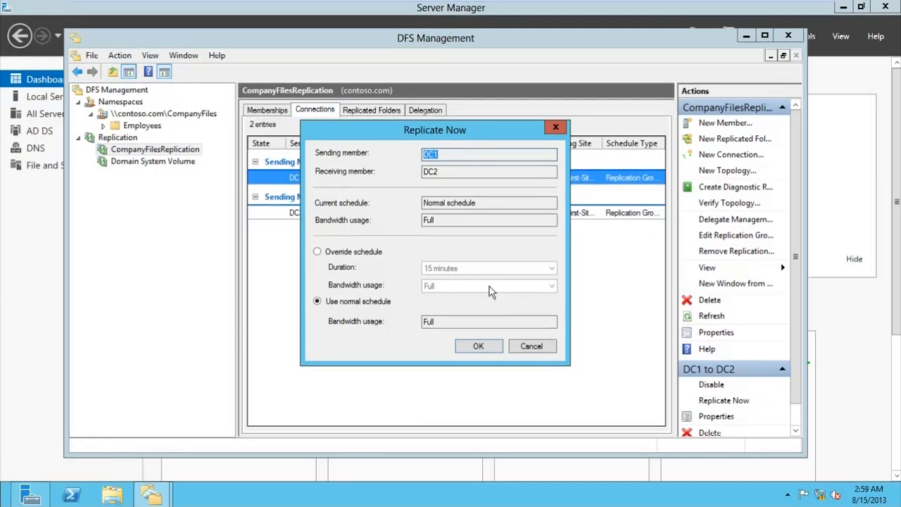
{"action": "left_click", "coordinate": [479, 347]}
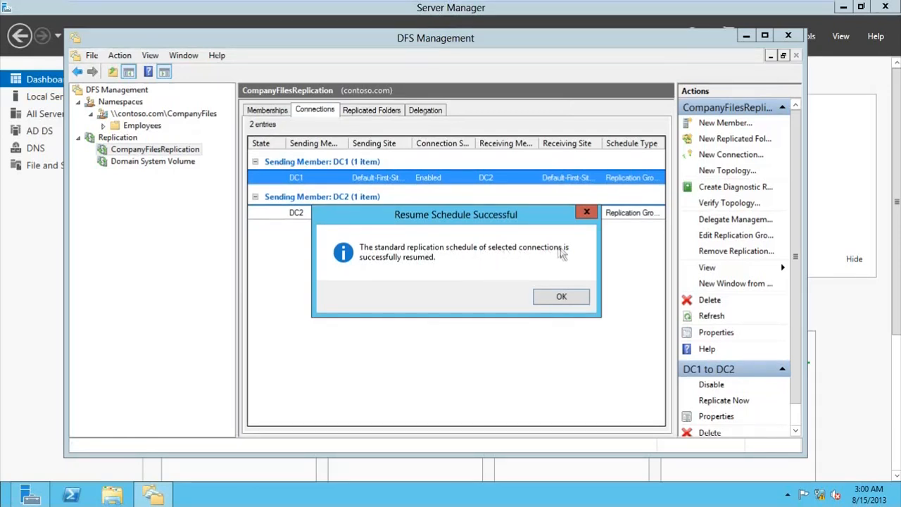
{"action": "left_click", "coordinate": [555, 294]}
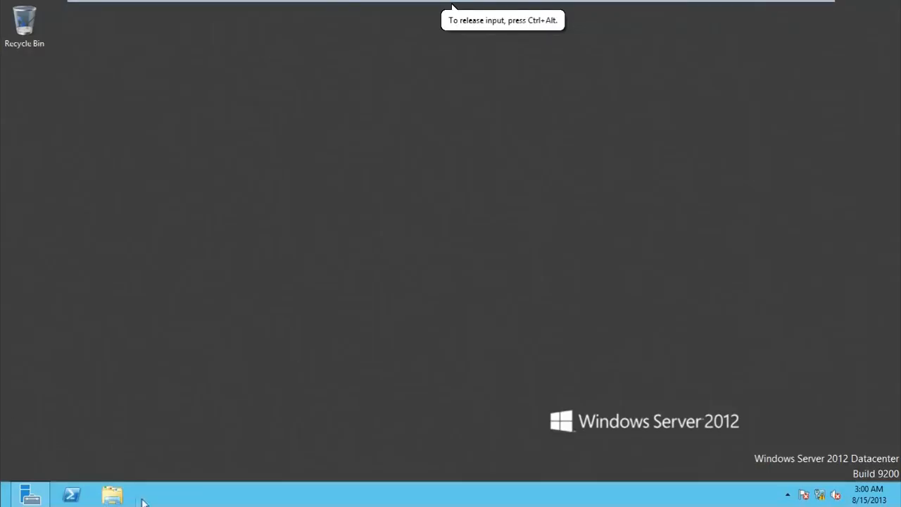
Step: Browse in File Explorer to C:\CompanyFilesReplication\Employees
{"action": "left_click", "coordinate": [130, 496]}
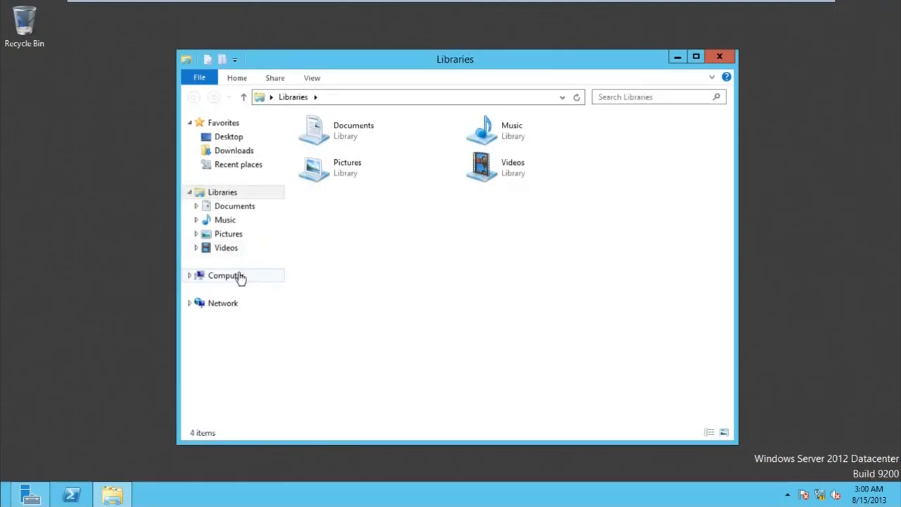
{"action": "left_click", "coordinate": [238, 275]}
{"action": "double_click", "coordinate": [418, 161]}
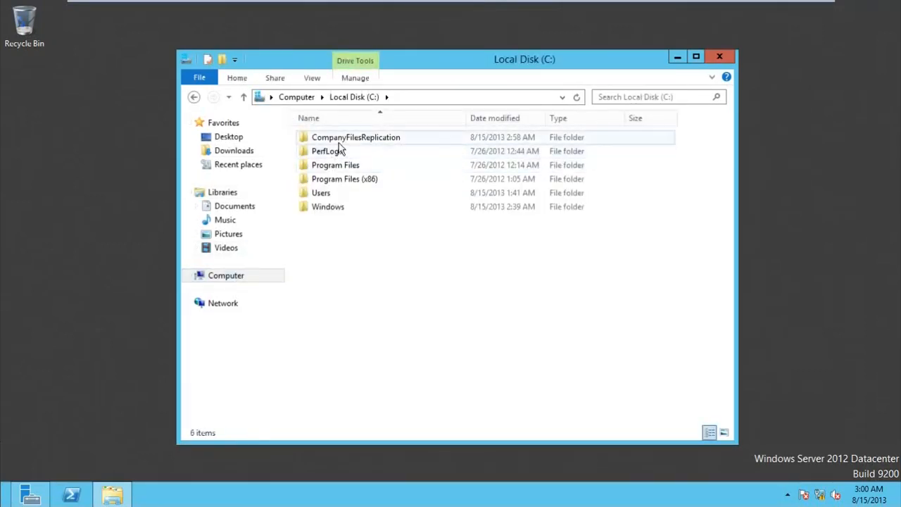
{"action": "double_click", "coordinate": [338, 140]}
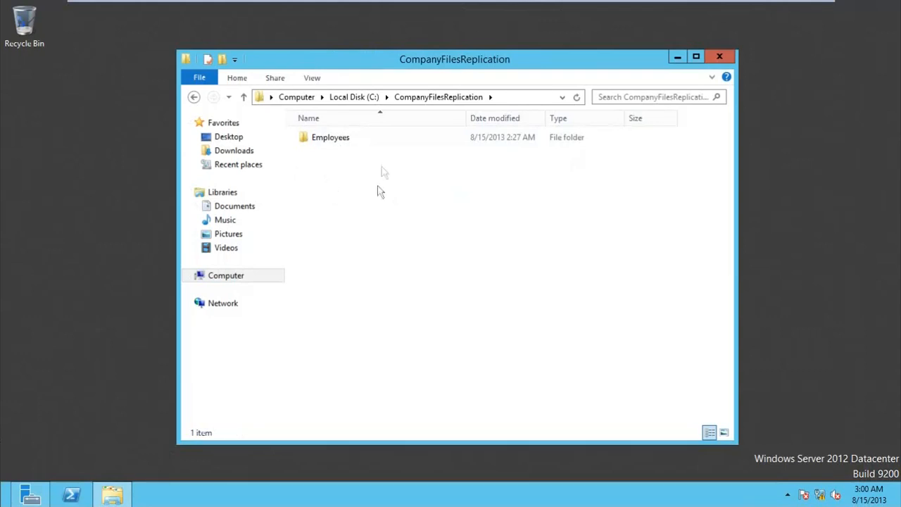
{"action": "double_click", "coordinate": [355, 141]}
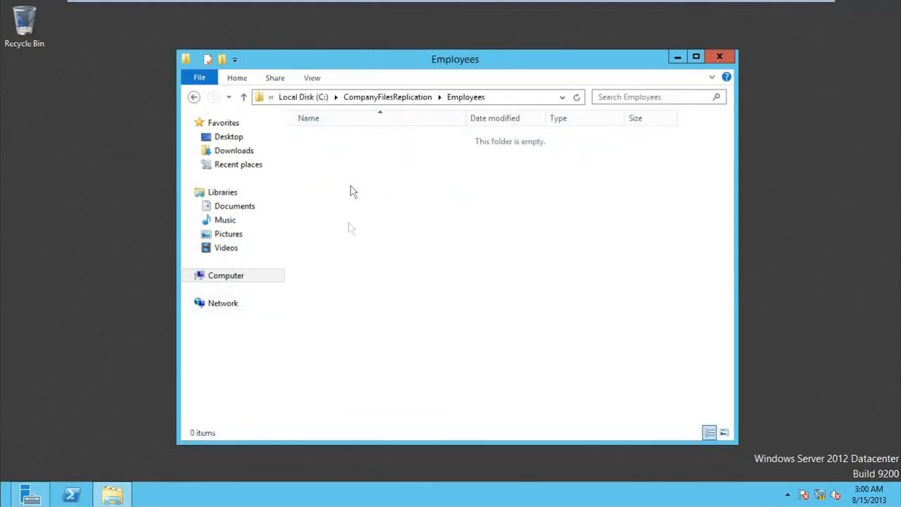
Step: Create a new folder named Sample inside Employees
{"action": "right_click", "coordinate": [368, 217]}
{"action": "mouse_move", "coordinate": [418, 351]}
{"action": "left_click", "coordinate": [538, 351]}
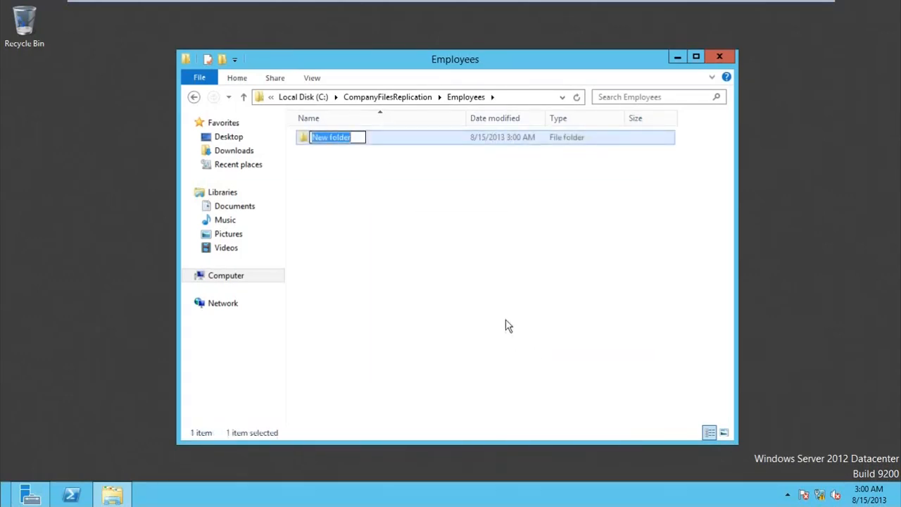
{"action": "type", "text": "Files"}
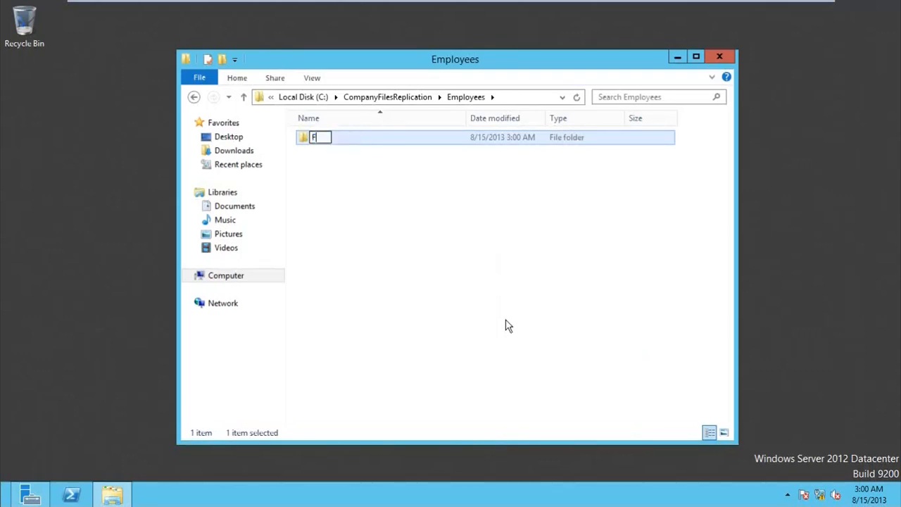
{"action": "key", "text": "BackSpace"}
{"action": "key", "text": "BackSpace"}
{"action": "key", "text": "BackSpace"}
{"action": "key", "text": "BackSpace"}
{"action": "key", "text": "BackSpace"}
{"action": "type", "text": "Sample"}
{"action": "key", "text": "Return"}
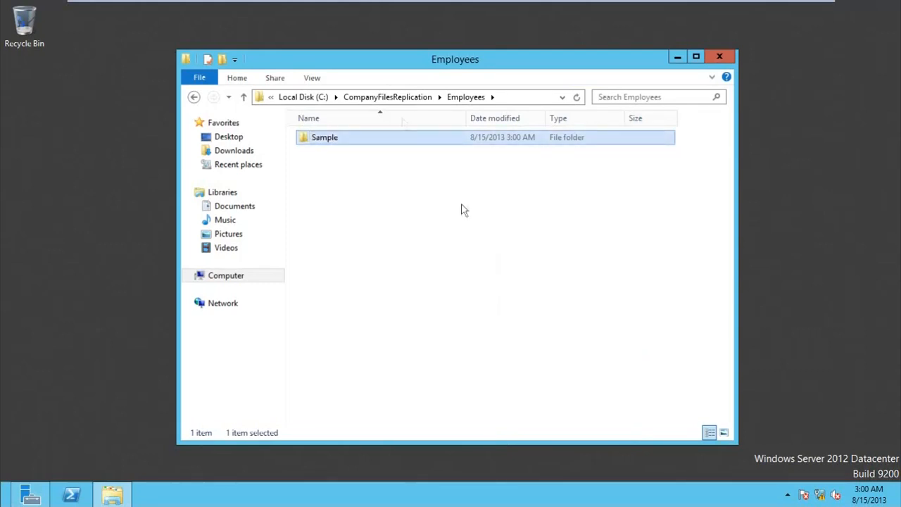
Step: Create a second new folder named Sample 2 beside Sample
{"action": "right_click", "coordinate": [407, 301]}
{"action": "mouse_move", "coordinate": [464, 457]}
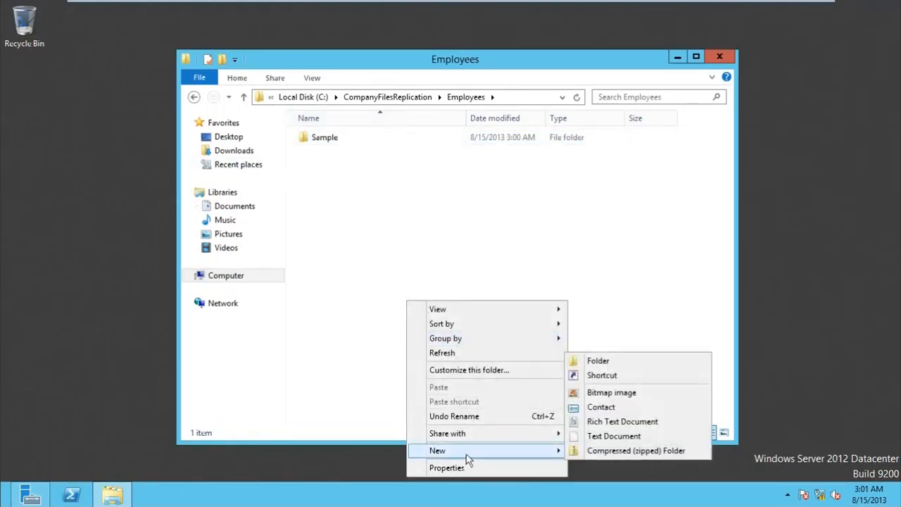
{"action": "left_click", "coordinate": [636, 361]}
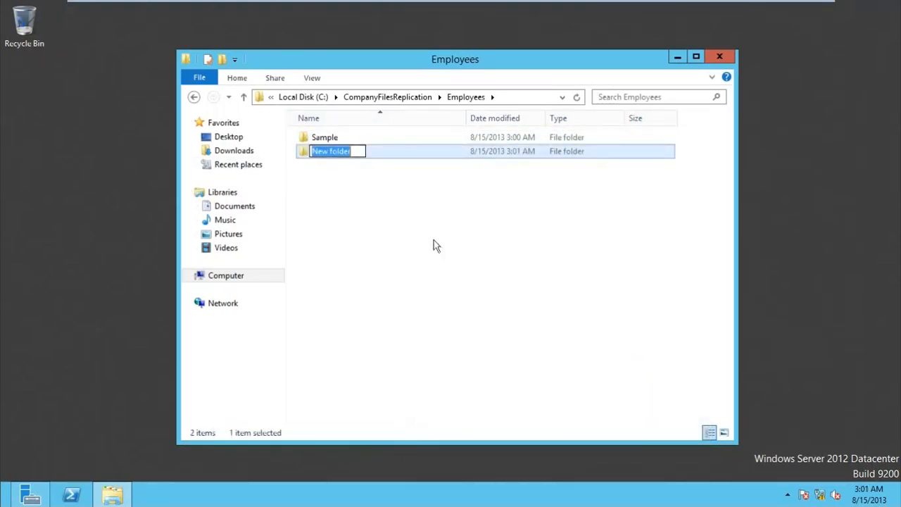
{"action": "type", "text": "Sam"}
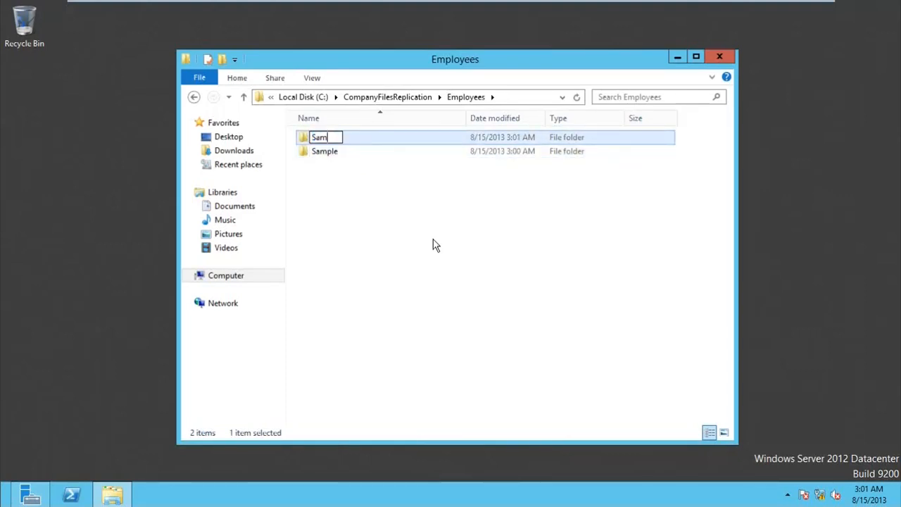
{"action": "type", "text": "ple 2"}
{"action": "key", "text": "Return"}
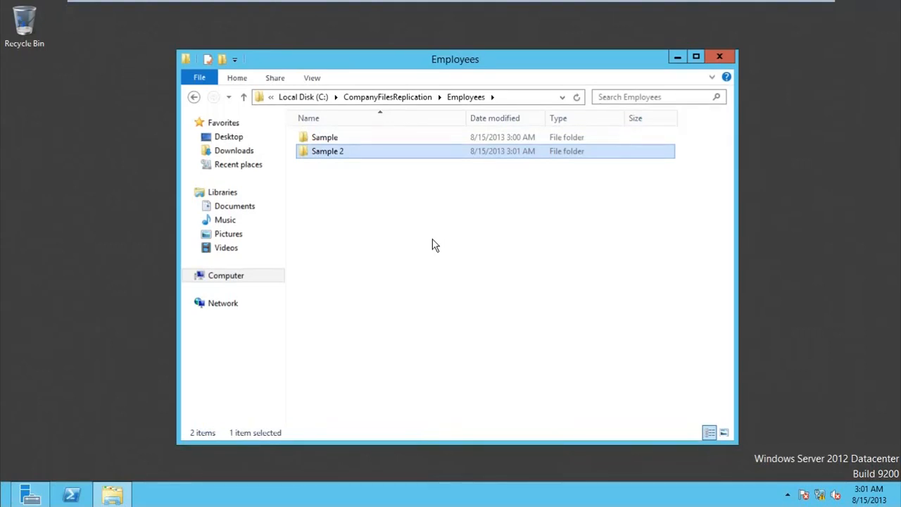
{"action": "left_click", "coordinate": [363, 232]}
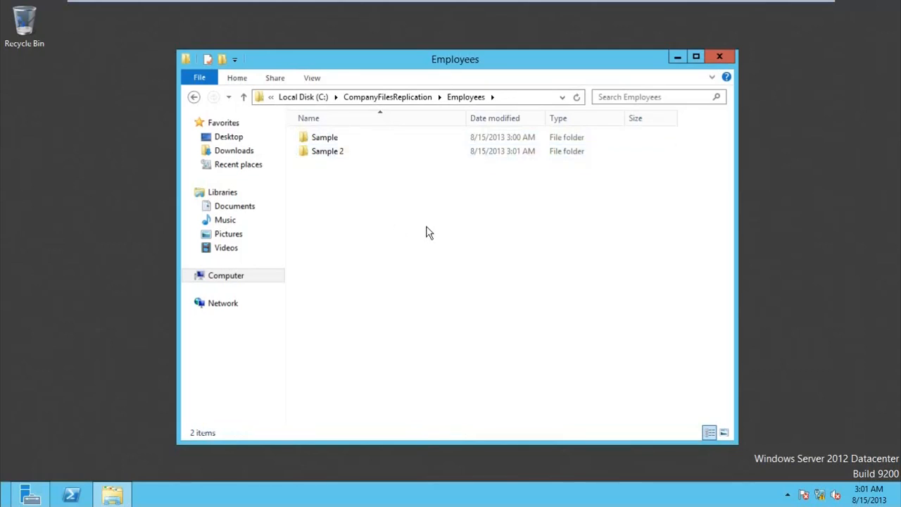
Step: Open \\contoso.com\companyfiles from Run and sign in with the administrator credentials
{"action": "key", "text": "super+r"}
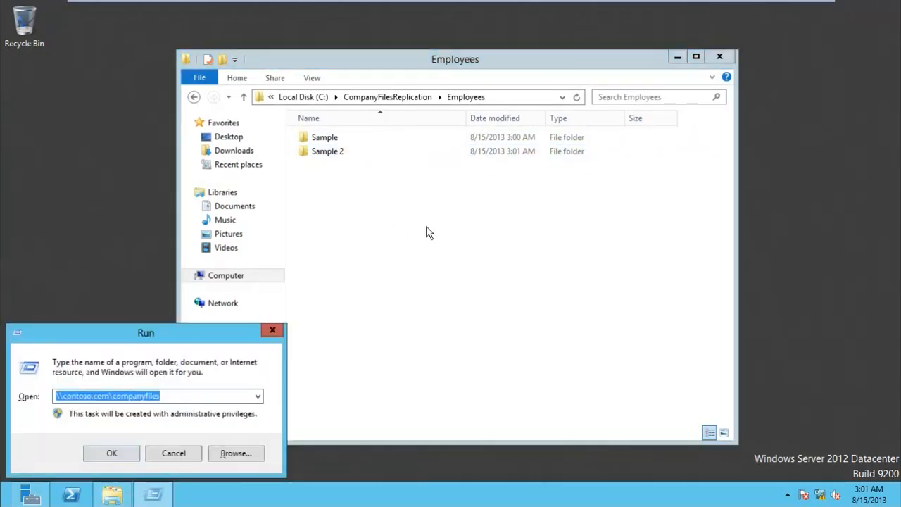
{"action": "key", "text": "Right"}
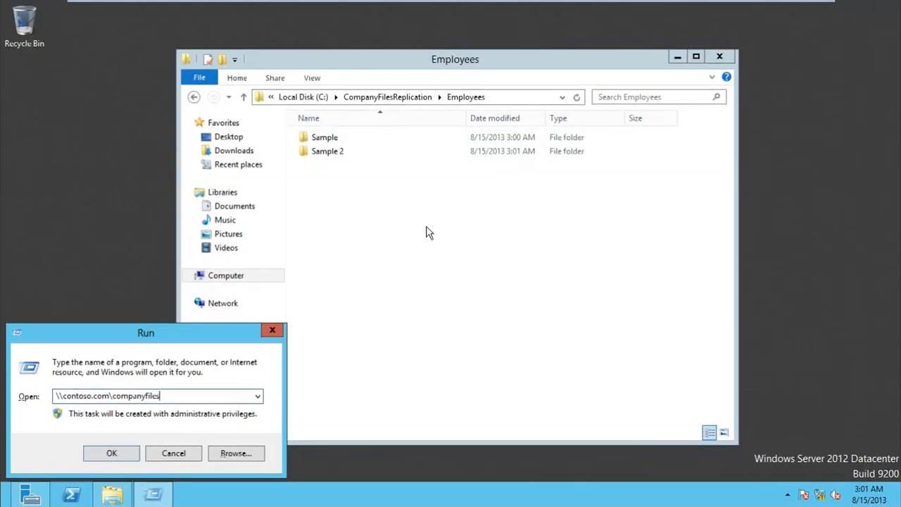
{"action": "key", "text": "Return"}
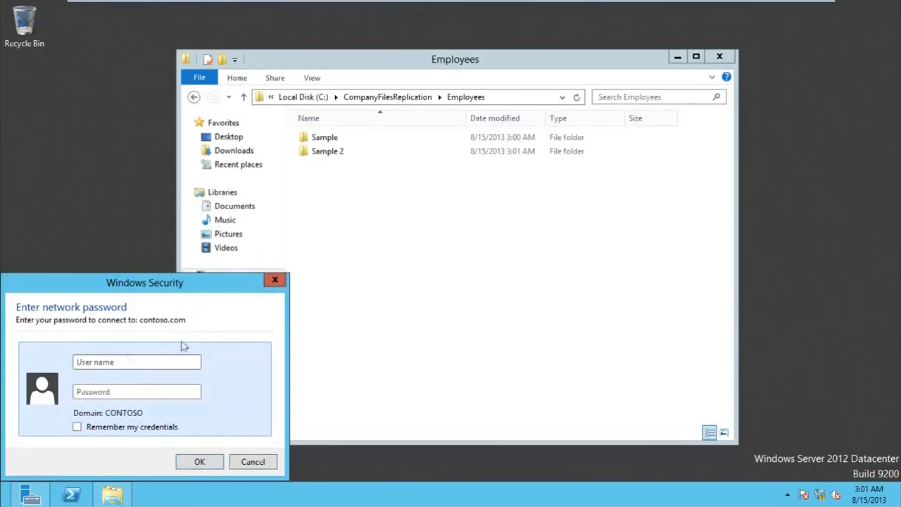
{"action": "type", "text": "admin"}
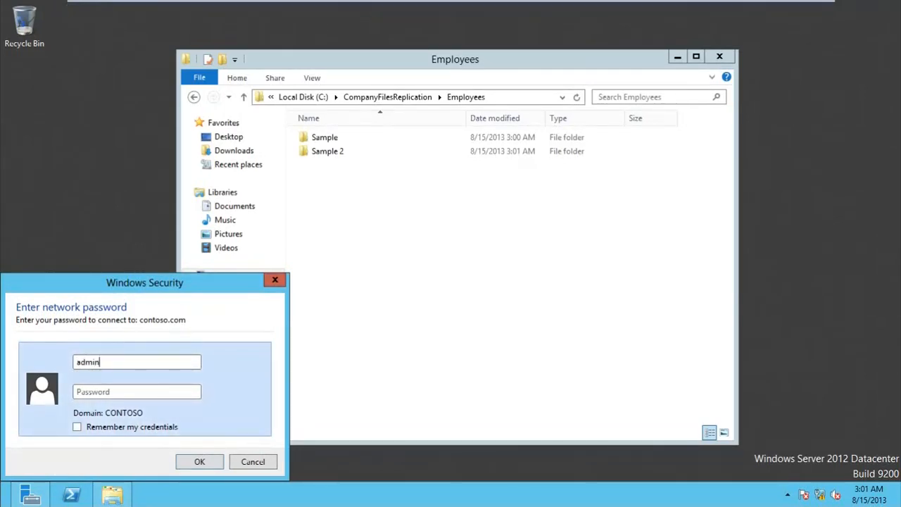
{"action": "type", "text": "istrator"}
{"action": "key", "text": "Tab"}
{"action": "type", "text": "••••••••"}
{"action": "key", "text": "Return"}
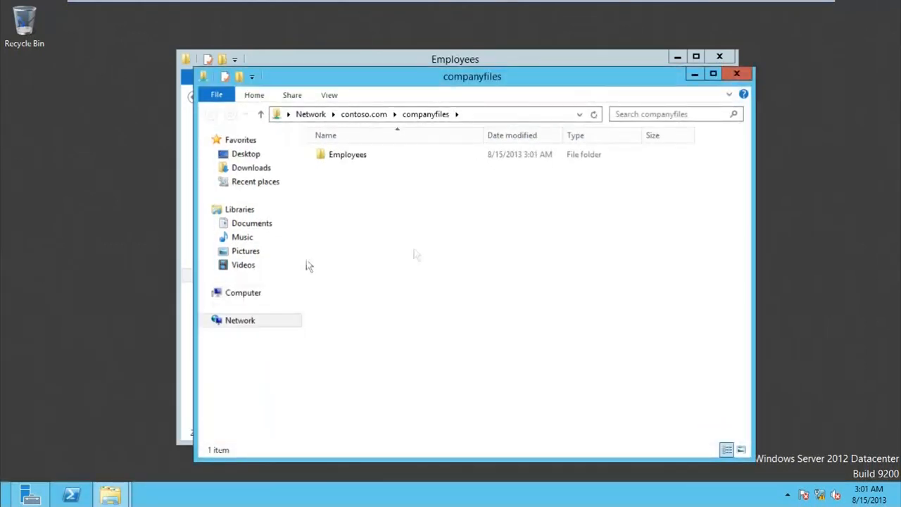
Step: Confirm Sample and Sample 2 appear in the namespace's Employees folder, then close both Explorer windows
{"action": "double_click", "coordinate": [365, 156]}
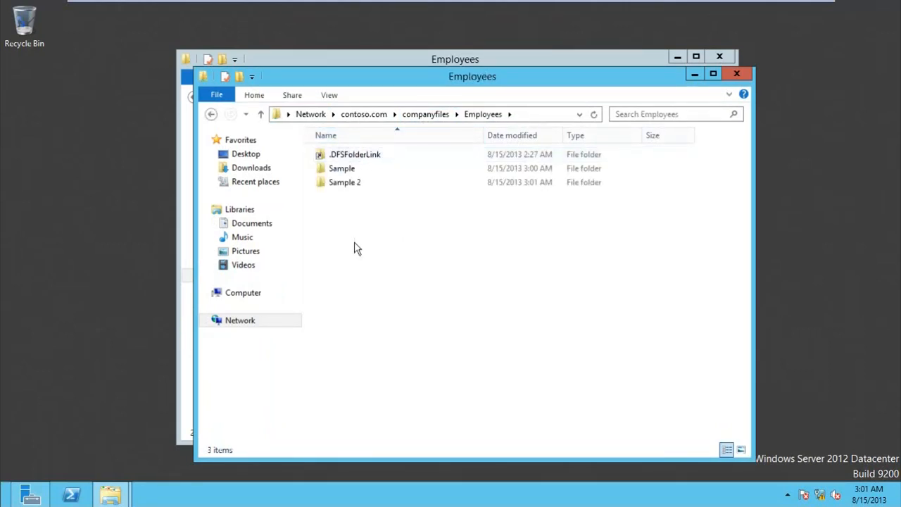
{"action": "left_click_drag", "start_coordinate": [354, 204], "coordinate": [346, 173]}
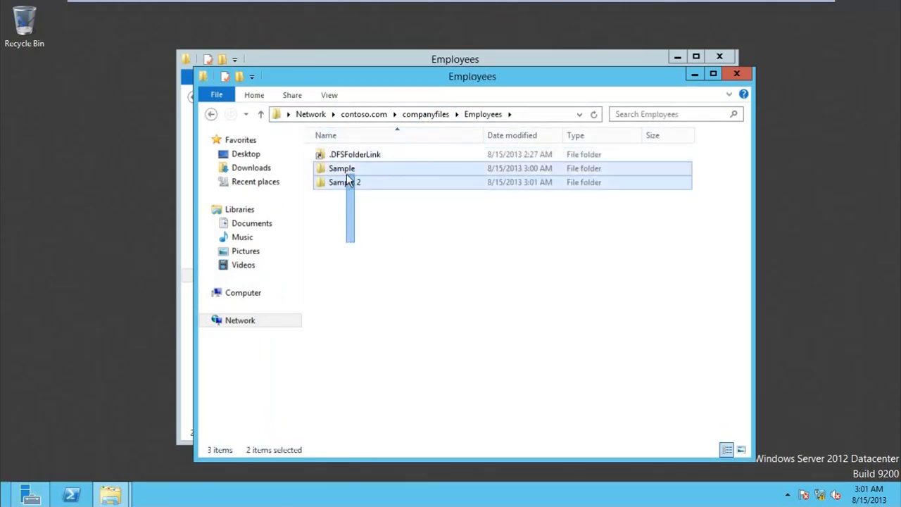
{"action": "left_click", "coordinate": [364, 240]}
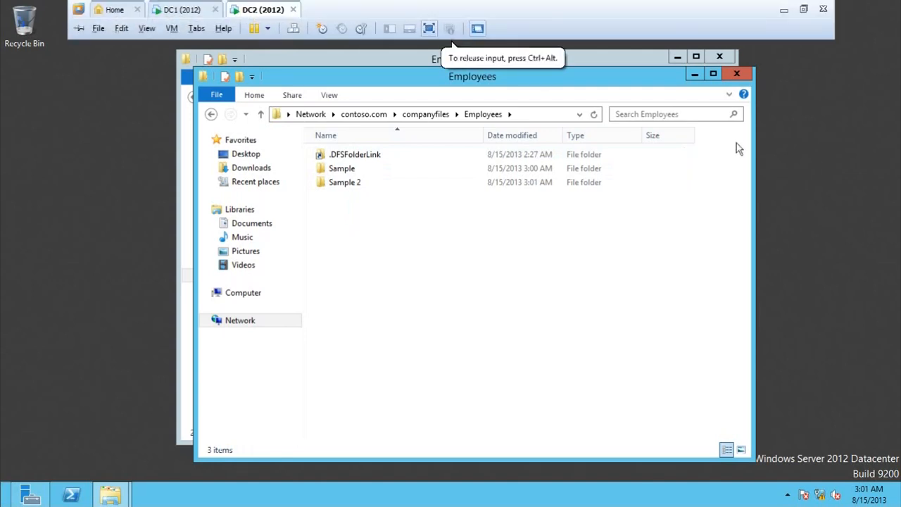
{"action": "left_click", "coordinate": [736, 74]}
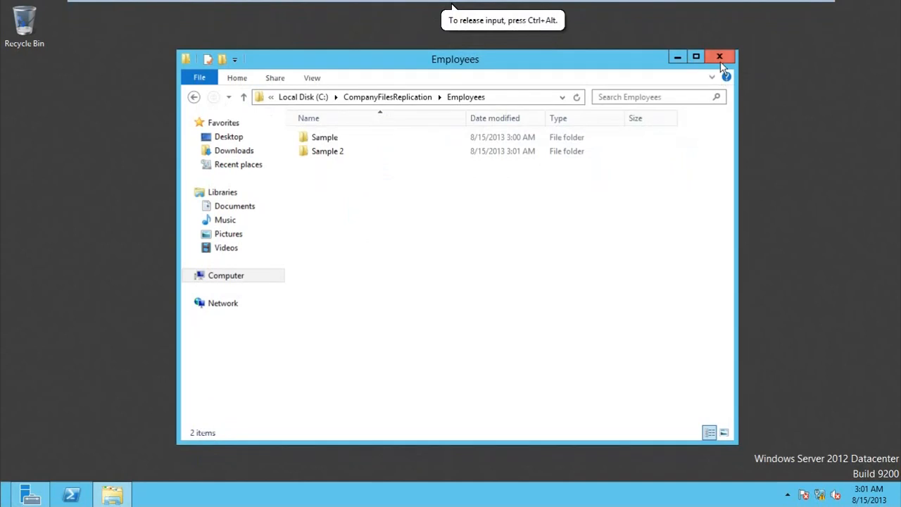
{"action": "left_click", "coordinate": [718, 60]}
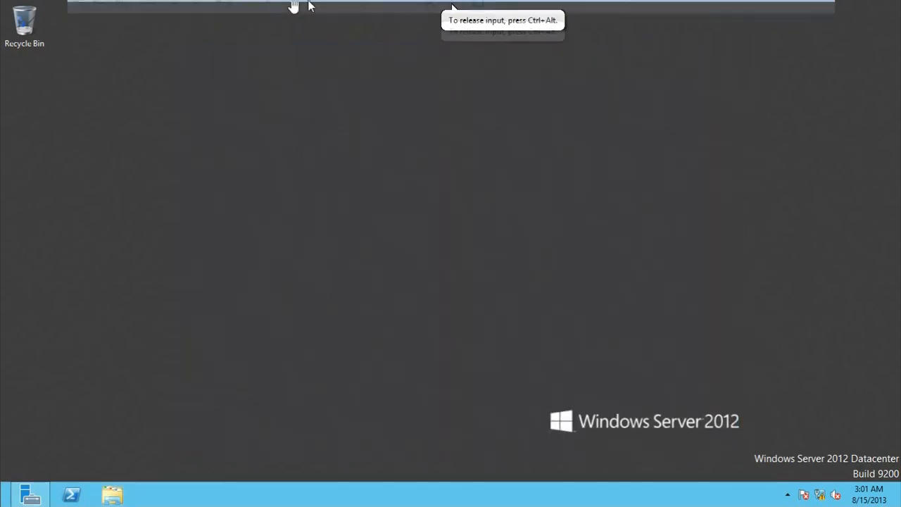